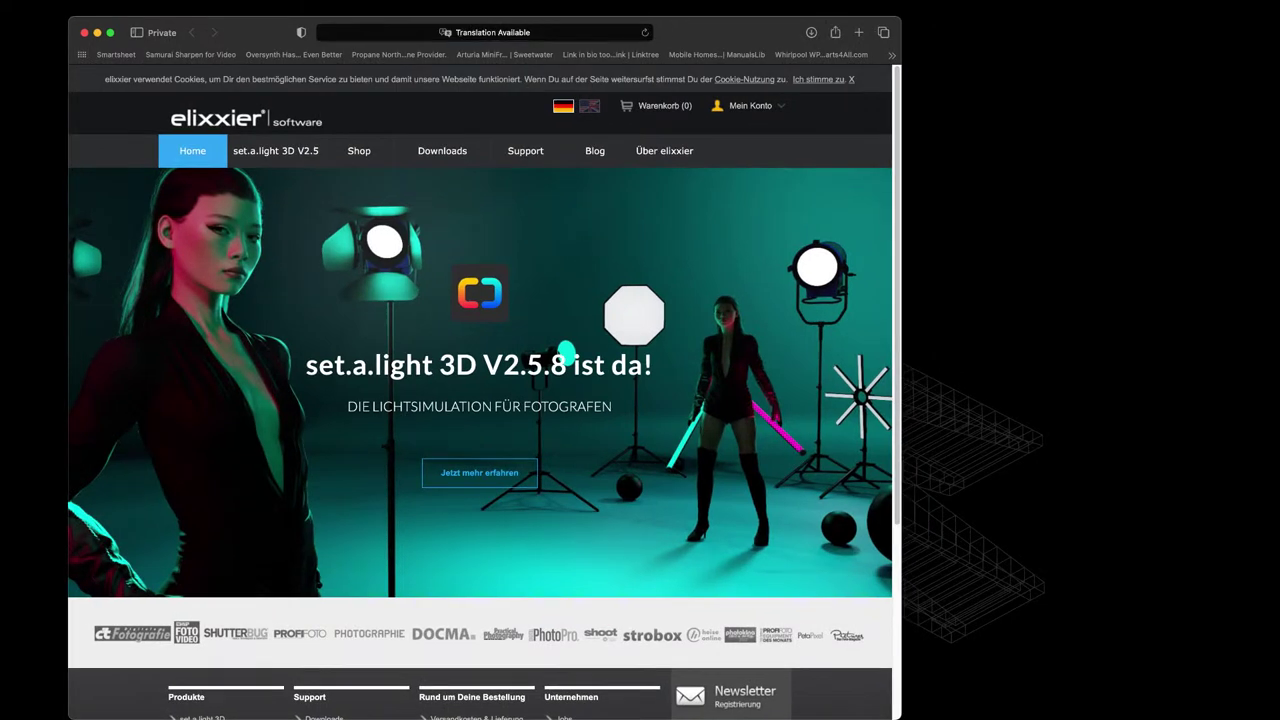
# Widen the browser window and look through the set.a.light 3D V2.5 editions in the elixxier shop.
pyautogui.moveTo(901, 400); pyautogui.dragTo(1215, 400)
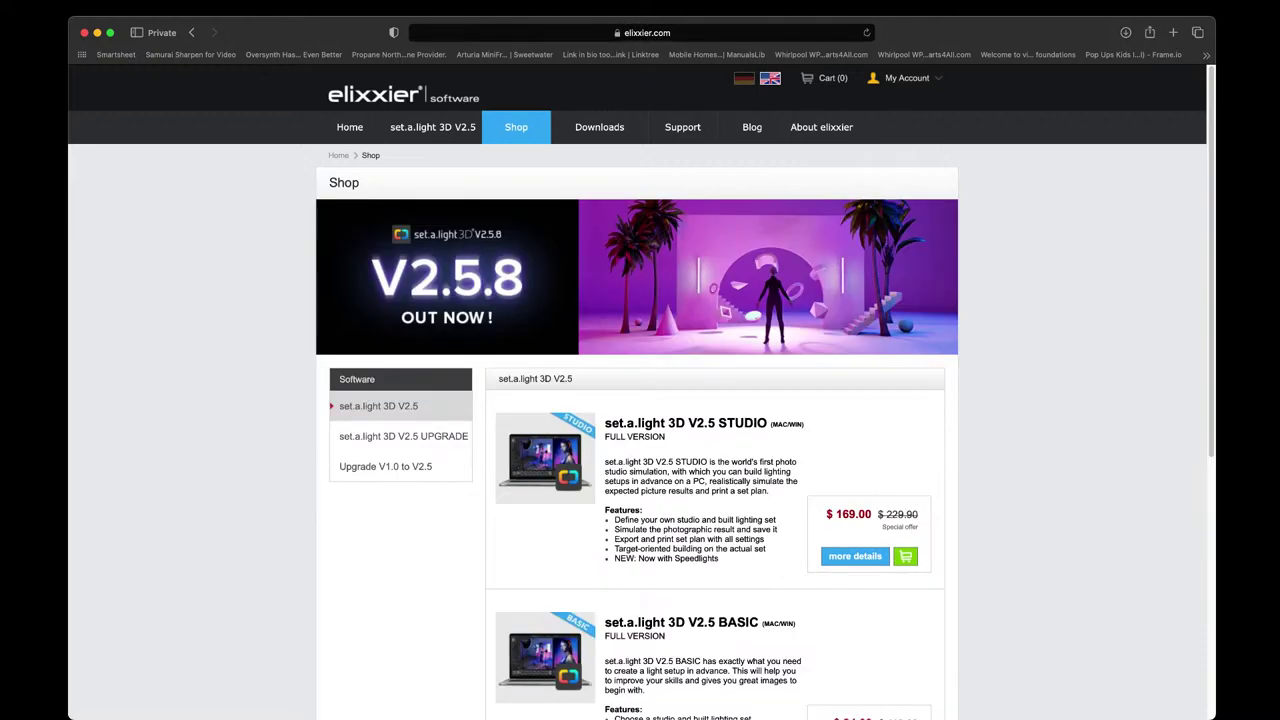
pyautogui.scroll(-5, 640, 400)
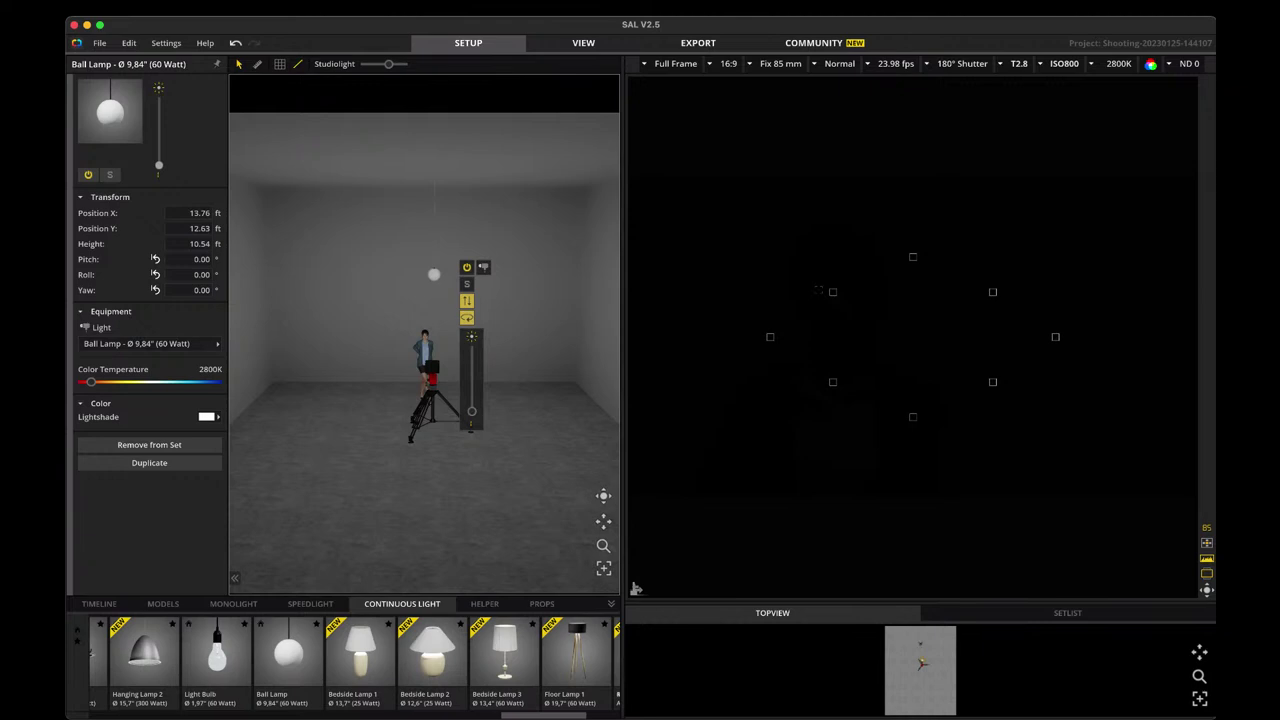
# Deselect the ball lamp and apply the Large Room preset to the rectangular room.
pyautogui.moveTo(424, 450); pyautogui.dragTo(440, 480)
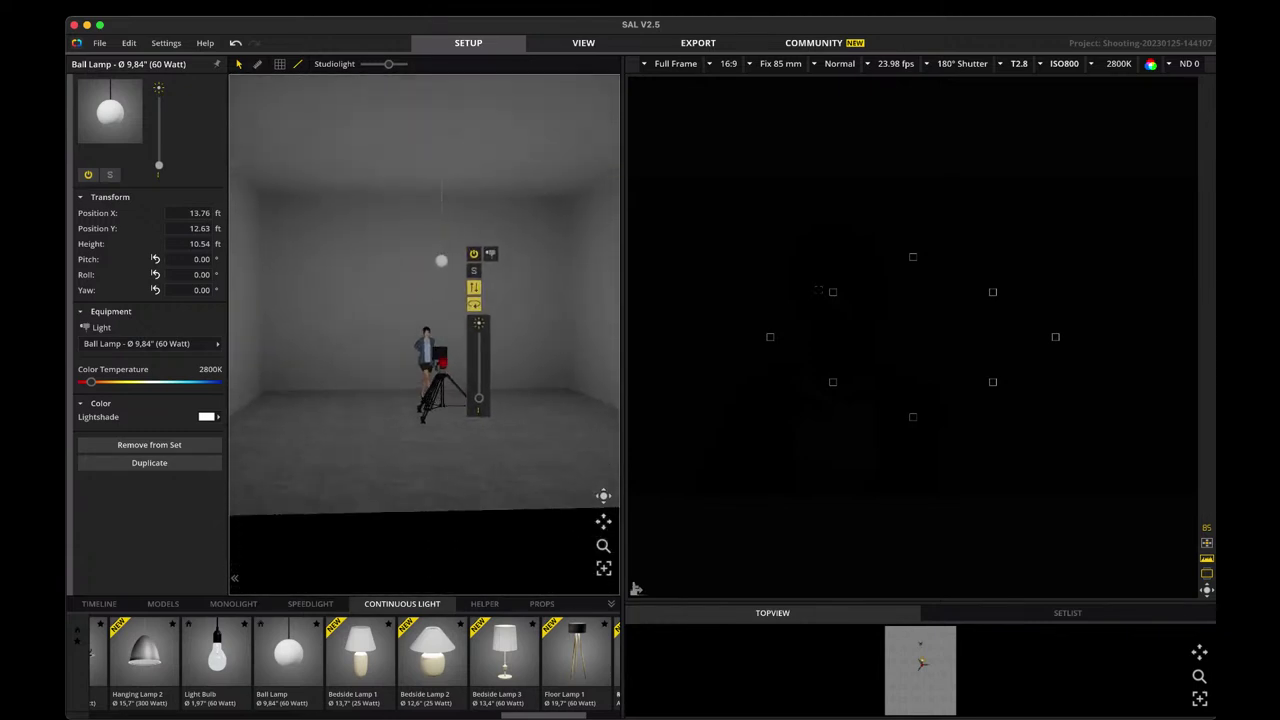
pyautogui.press('Escape')
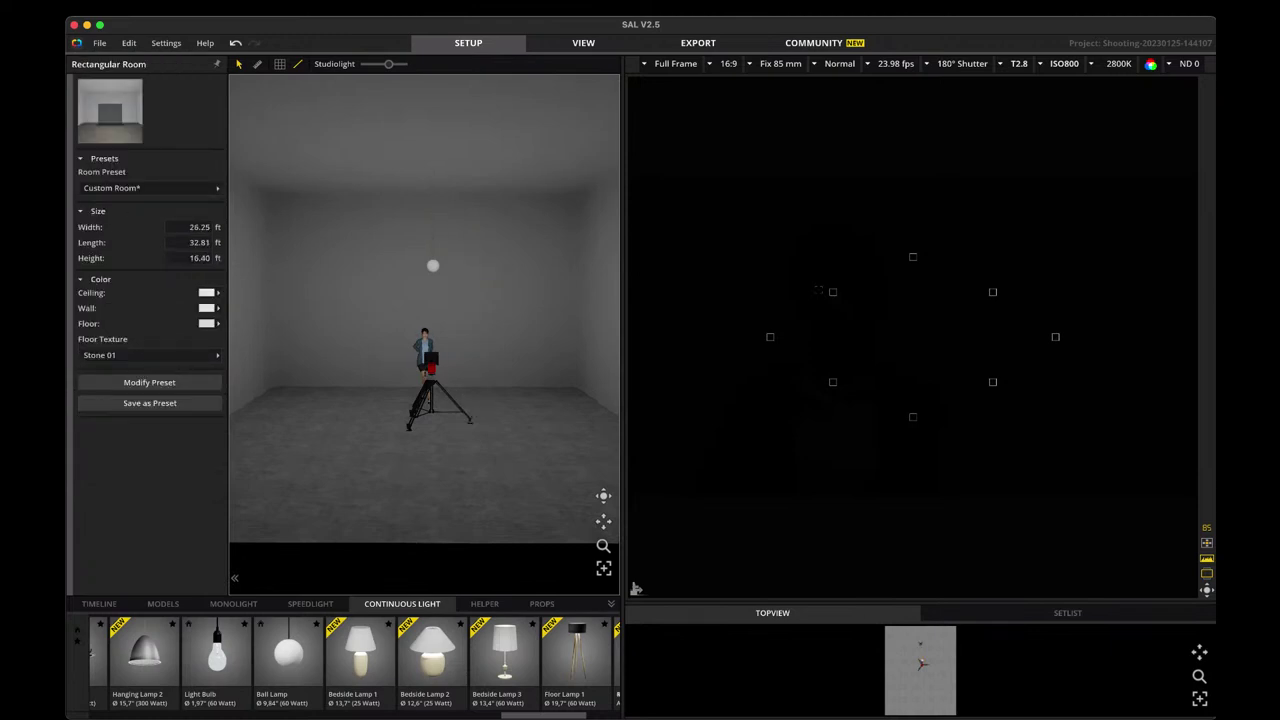
pyautogui.click(150, 188)
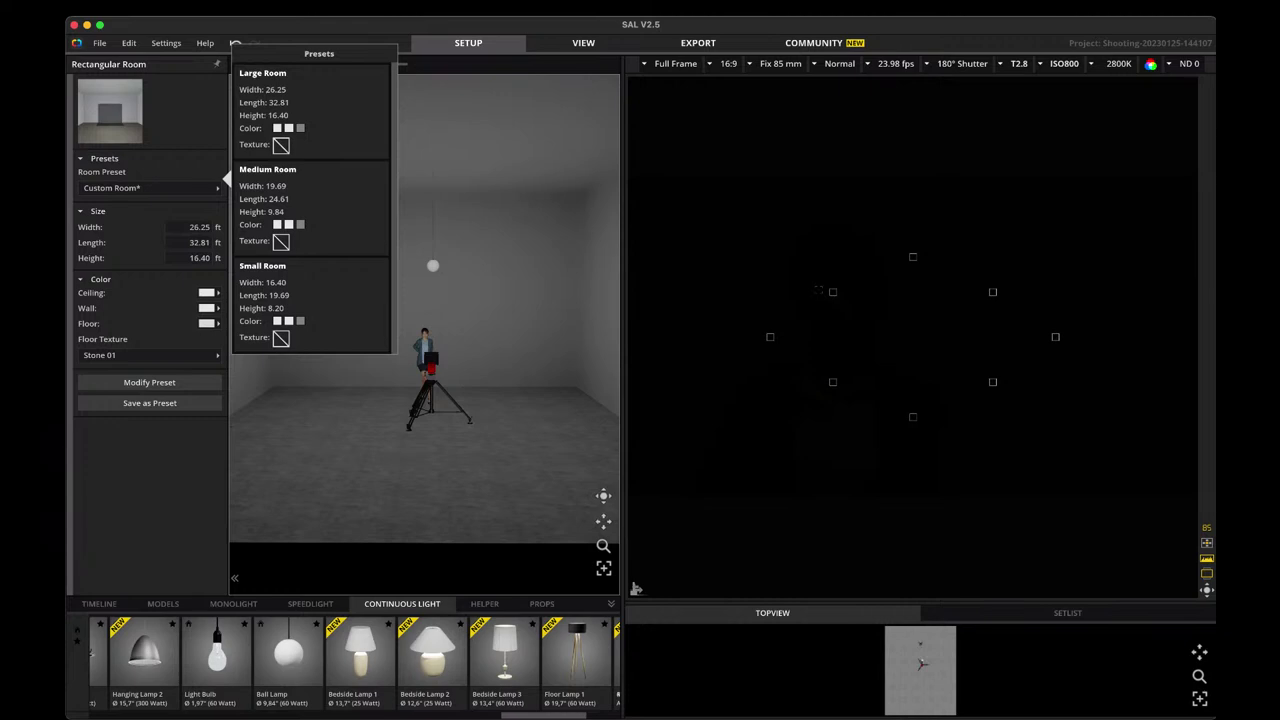
pyautogui.press('Escape')
pyautogui.click(97, 211)
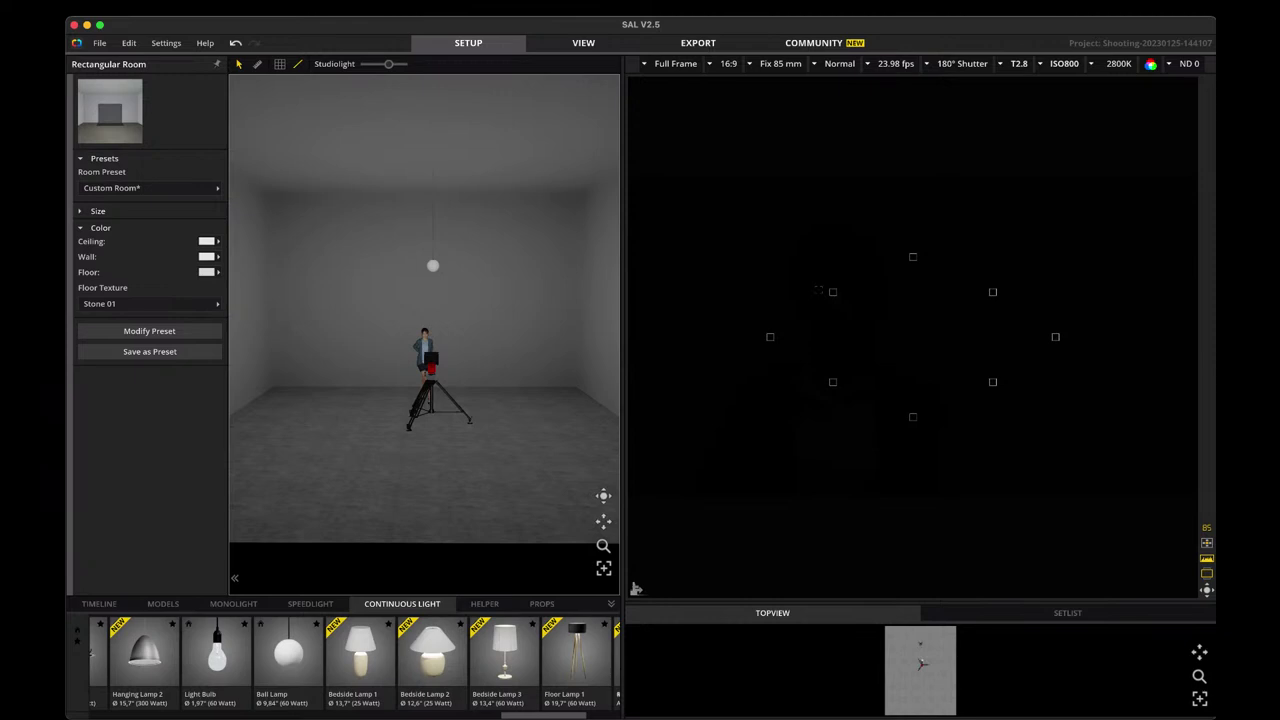
pyautogui.click(150, 188)
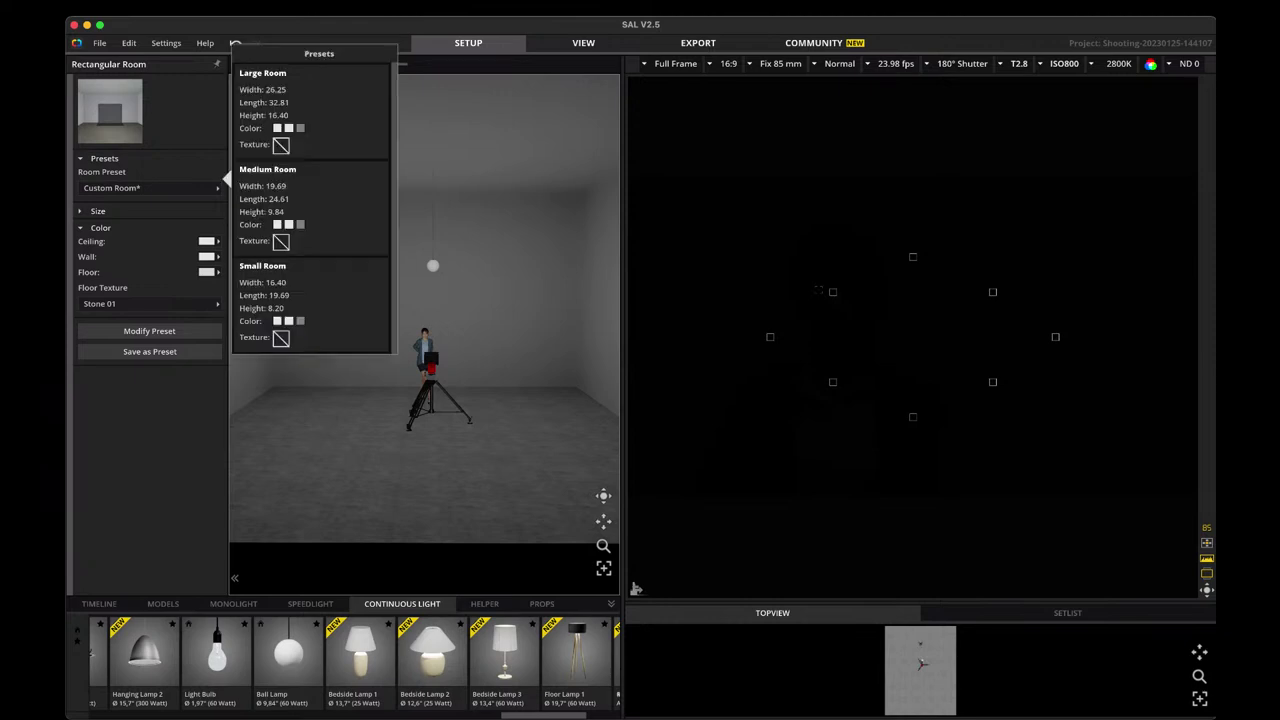
pyautogui.click(311, 111)
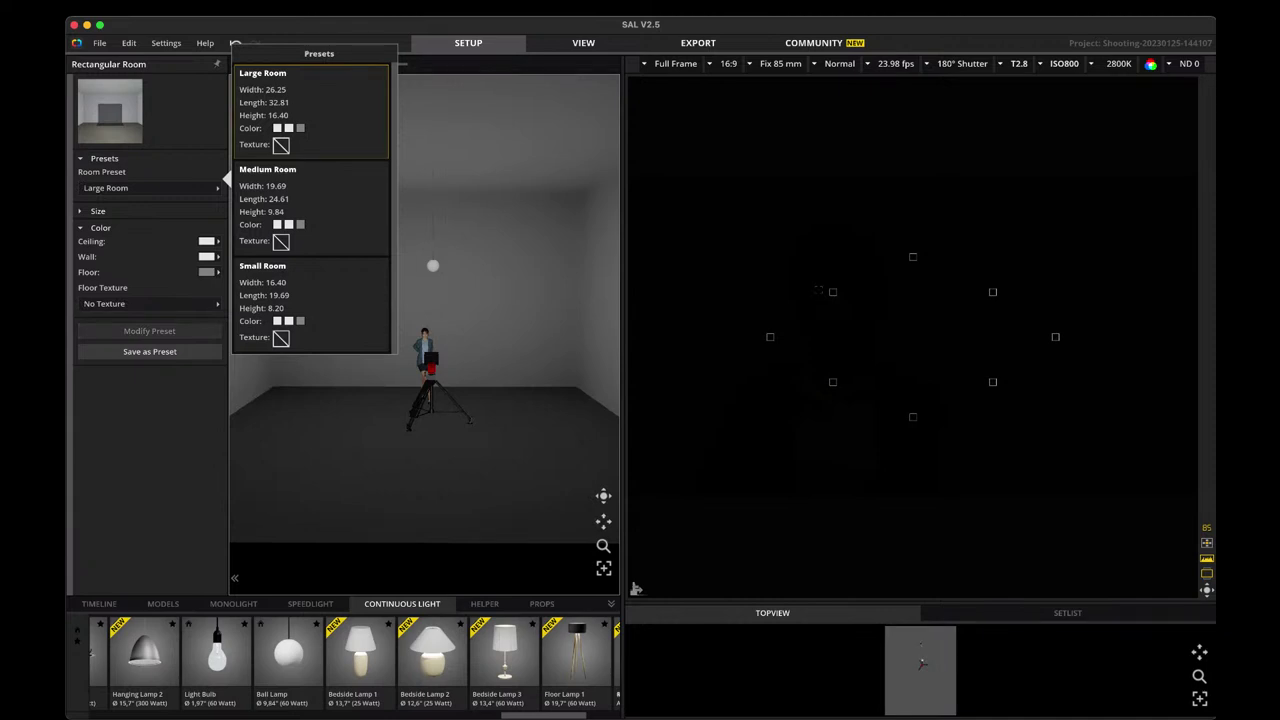
pyautogui.press('Escape')
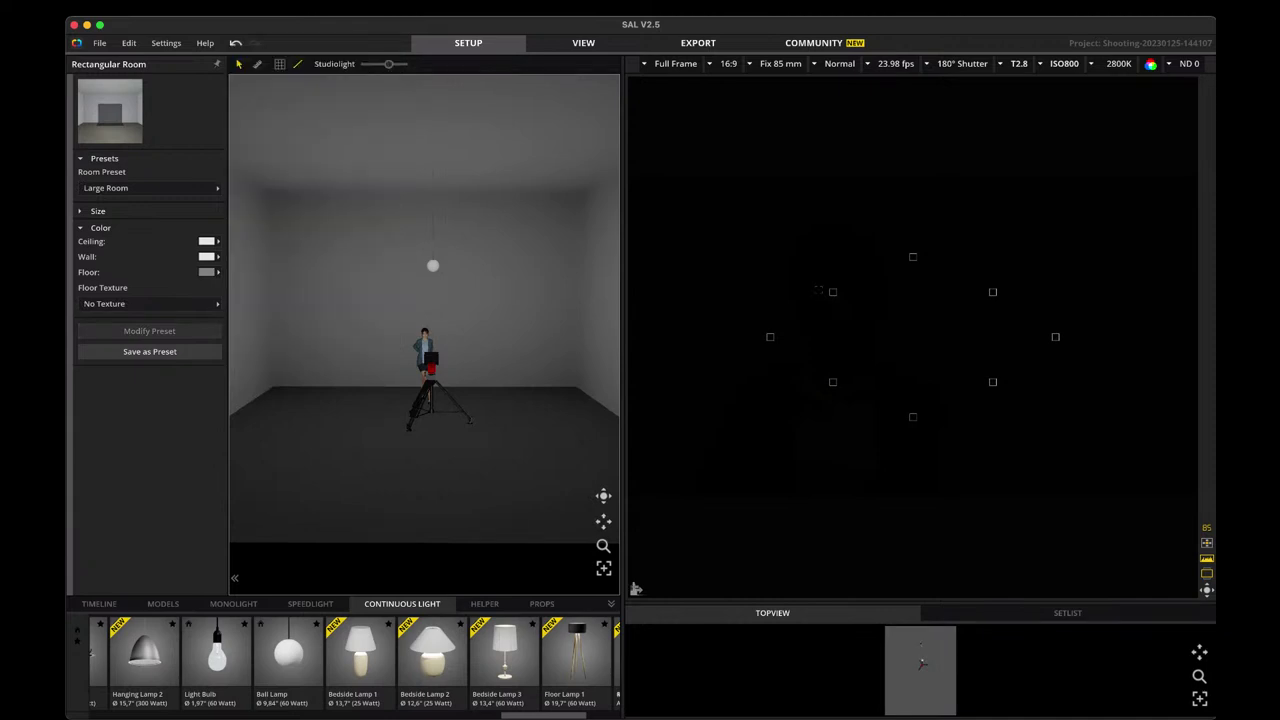
# Set the room's width to 50 ft.
pyautogui.click(97, 211)
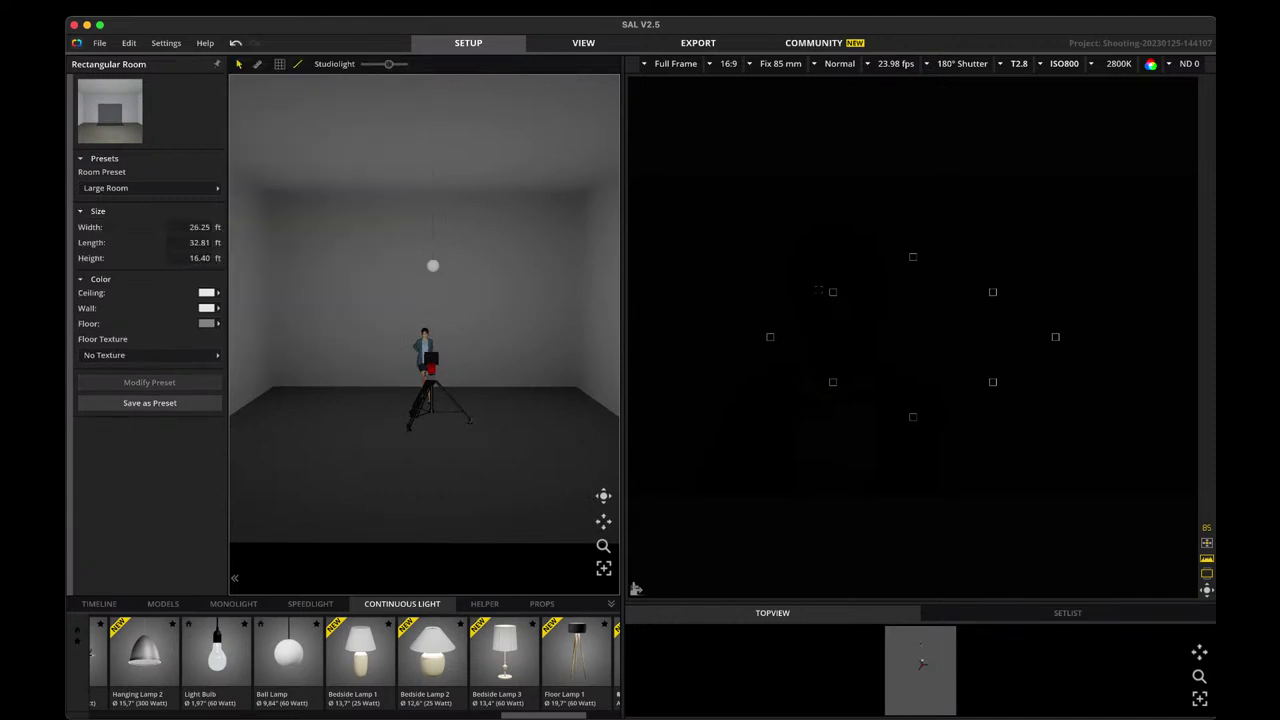
pyautogui.moveTo(190, 227); pyautogui.dragTo(222, 227)
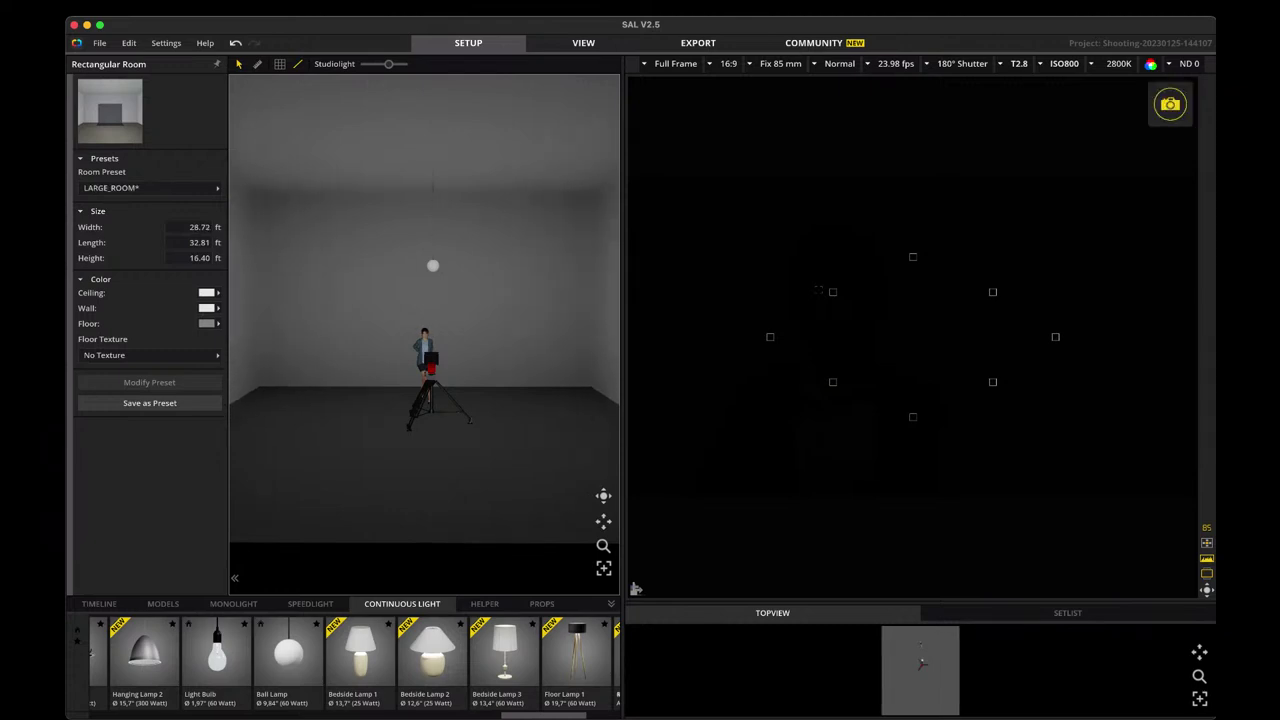
pyautogui.tripleClick(203, 227)
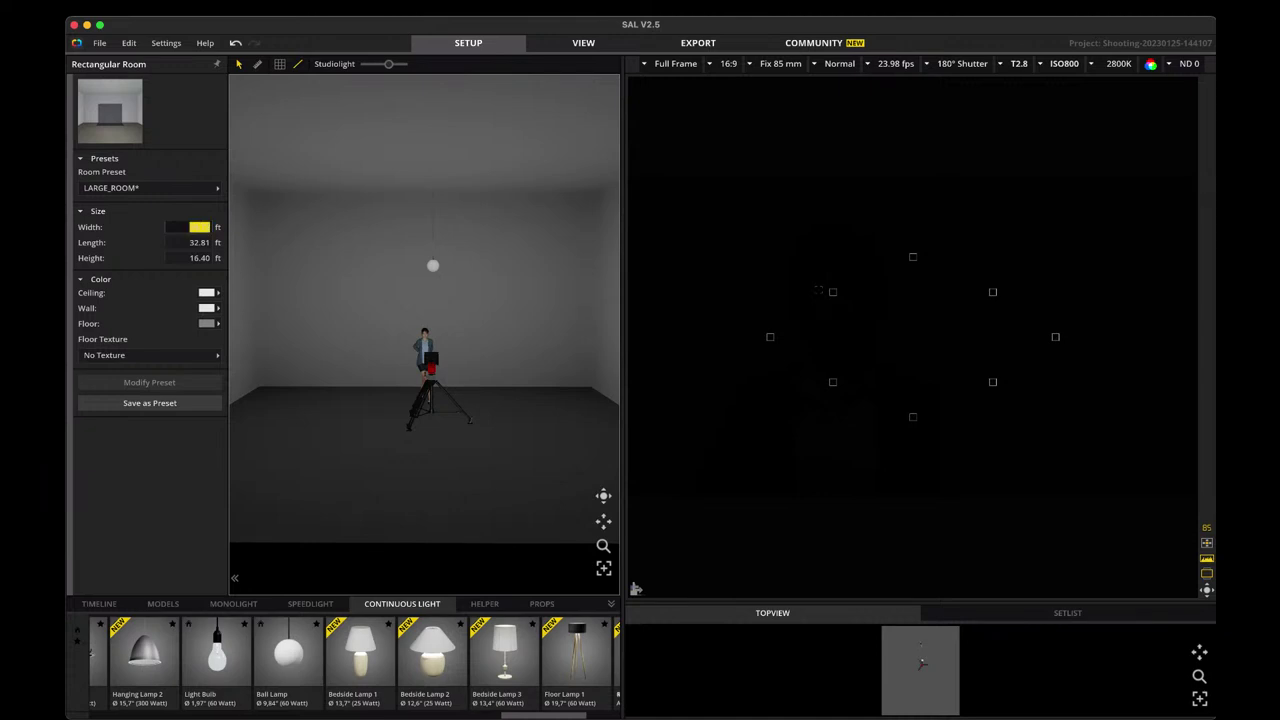
pyautogui.write('50')
pyautogui.press('Return')
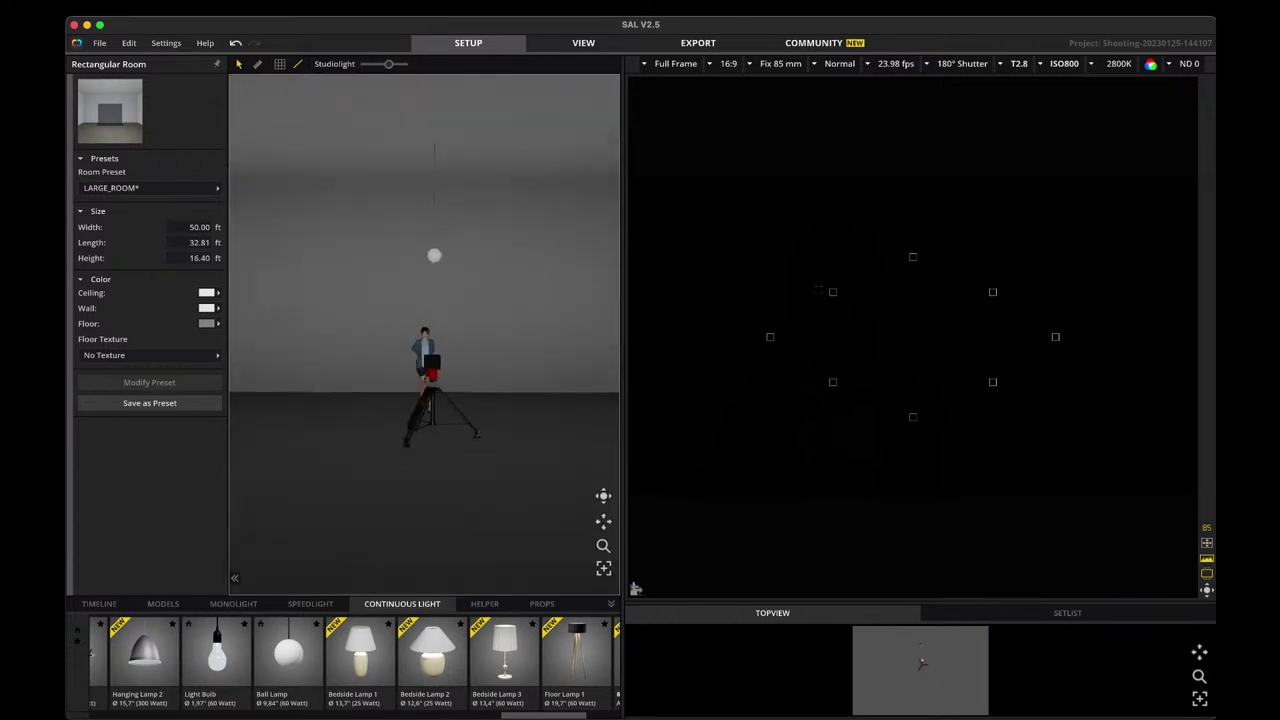
# Set the room's width to 25 ft.
pyautogui.click(199, 227)
pyautogui.write('25')
pyautogui.press('Return')
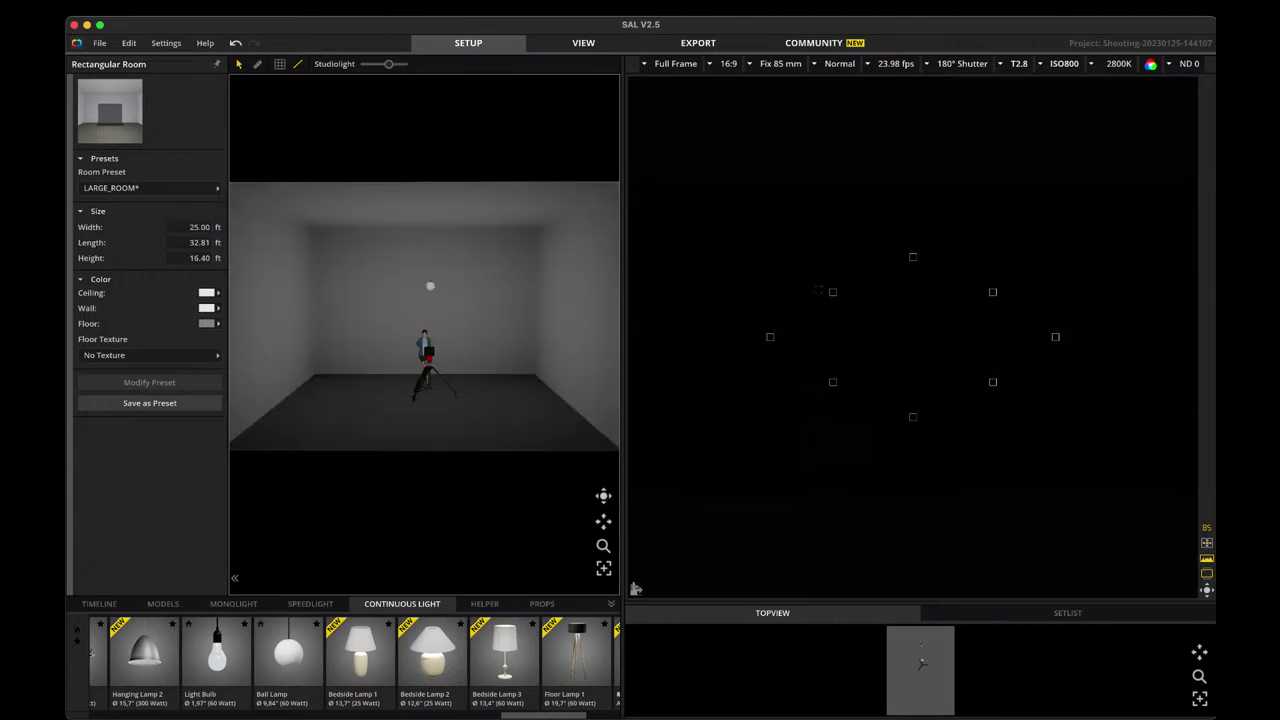
pyautogui.moveTo(424, 400)
pyautogui.mouseDown()
pyautogui.moveTo(300, 405)
pyautogui.moveTo(330, 450)
pyautogui.moveTo(440, 410)
pyautogui.moveTo(424, 425)
pyautogui.moveTo(430, 396)
pyautogui.mouseUp()
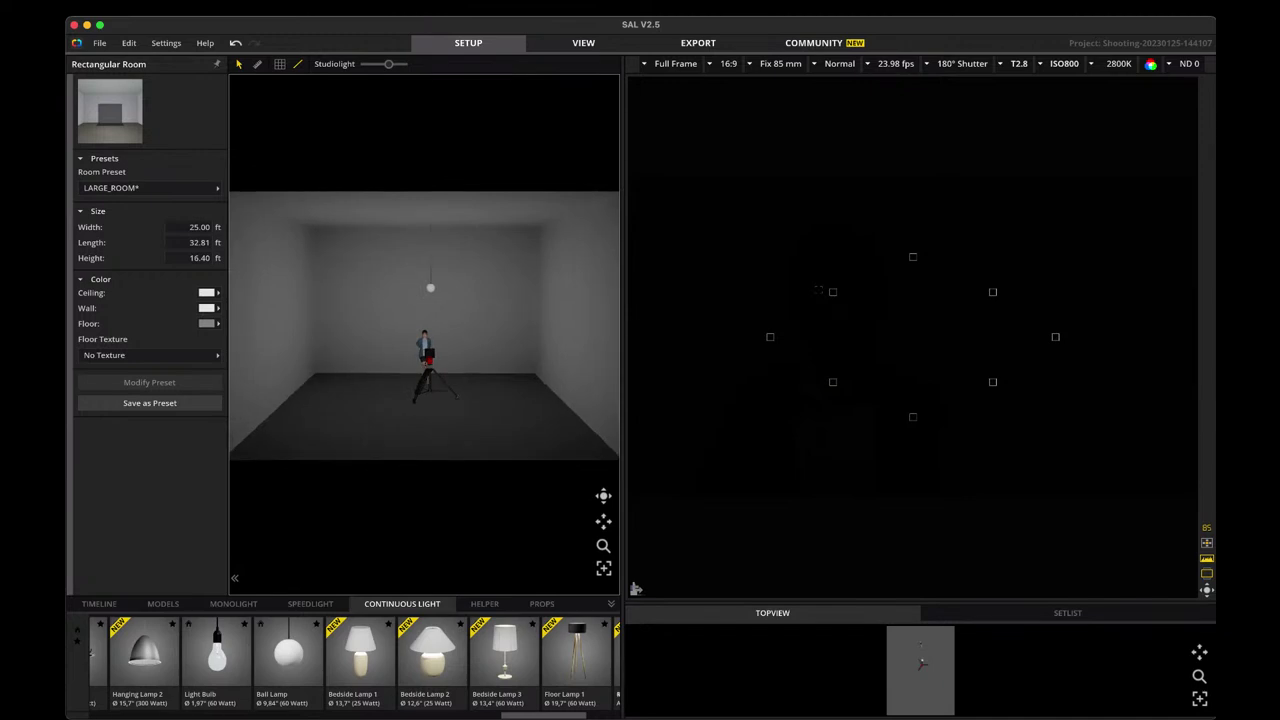
# Compare the Carpet 01 and Wood 07 floor textures and give the room's floor Carpet 01.
pyautogui.click(150, 355)
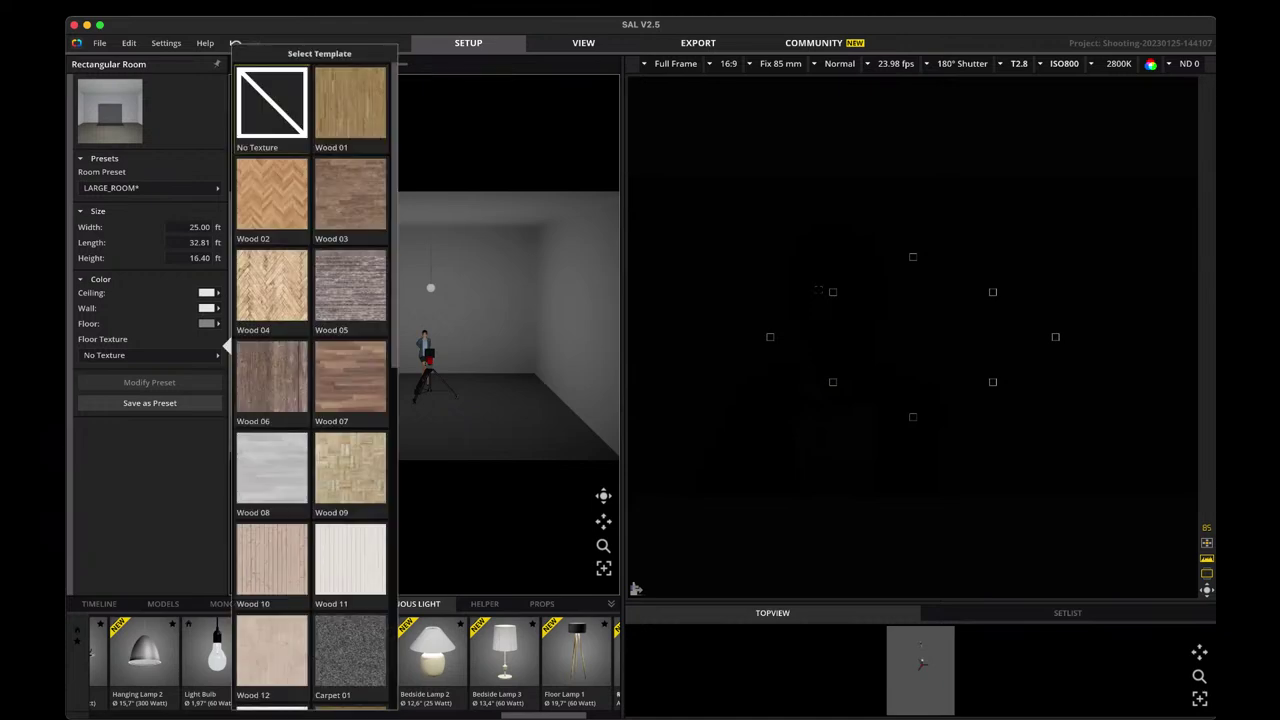
pyautogui.scroll(-5, 315, 385)
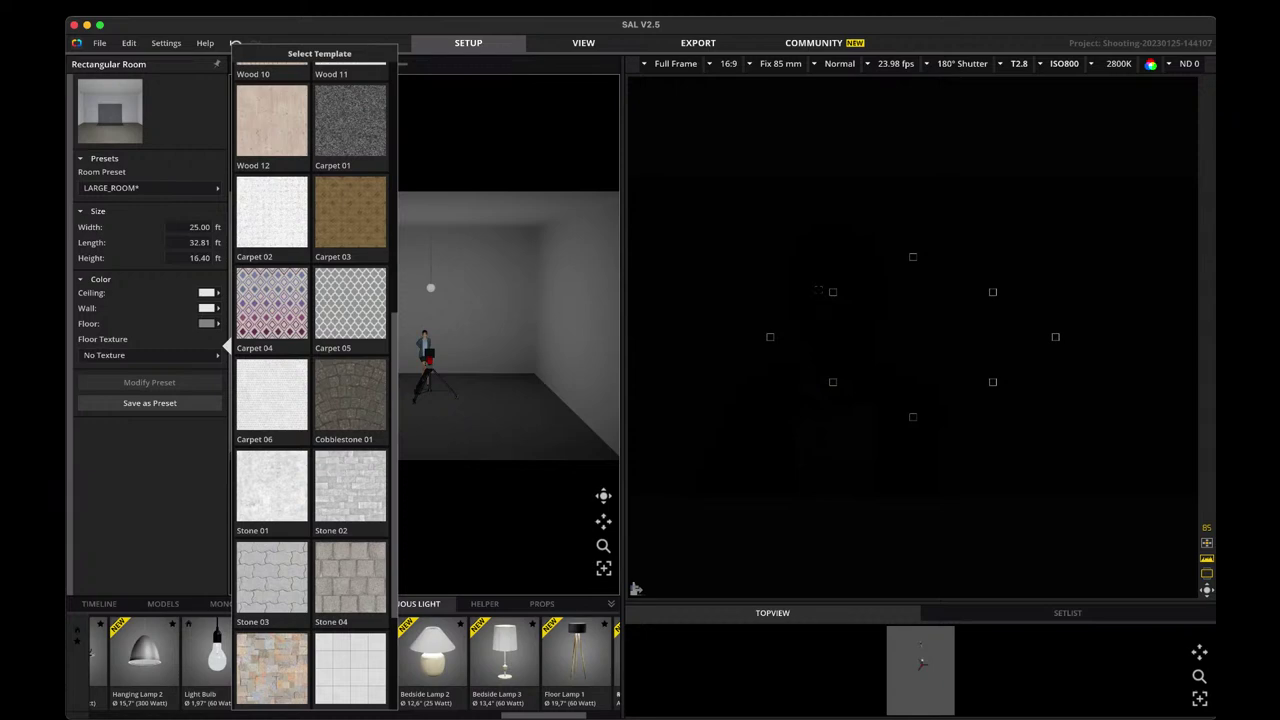
pyautogui.scroll(2, 312, 385)
pyautogui.click(350, 250)
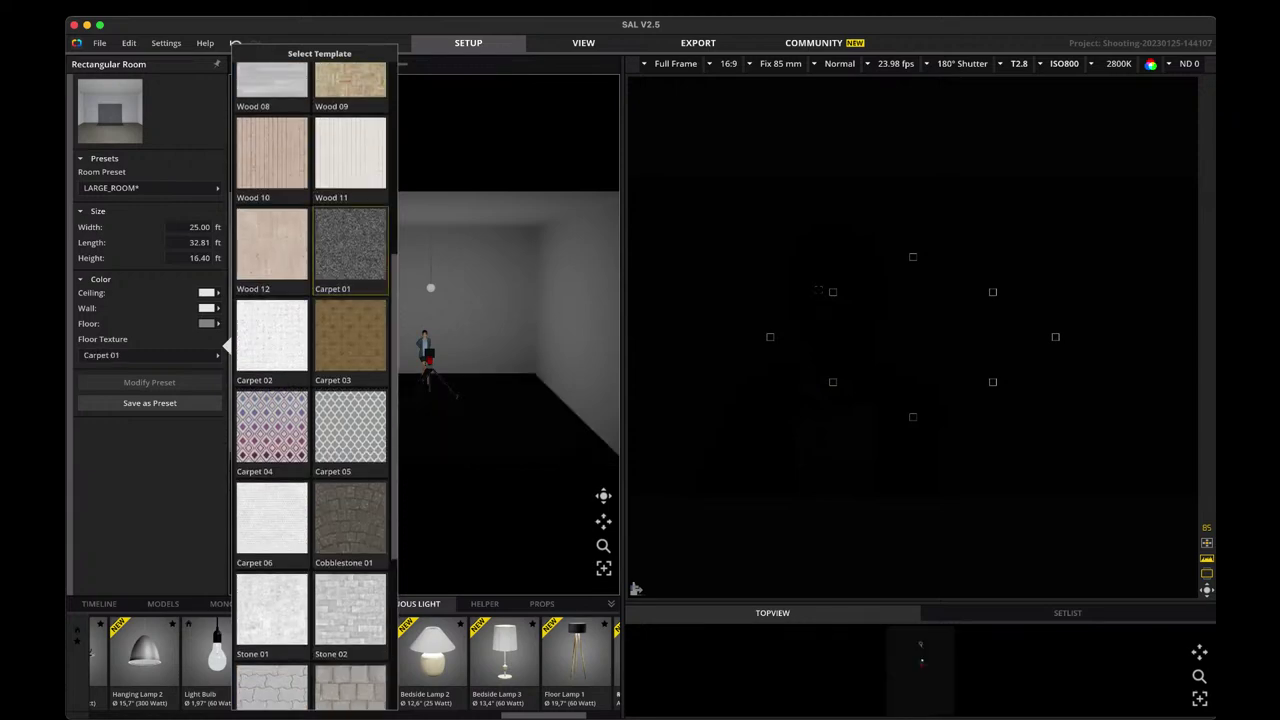
pyautogui.scroll(3, 350, 230)
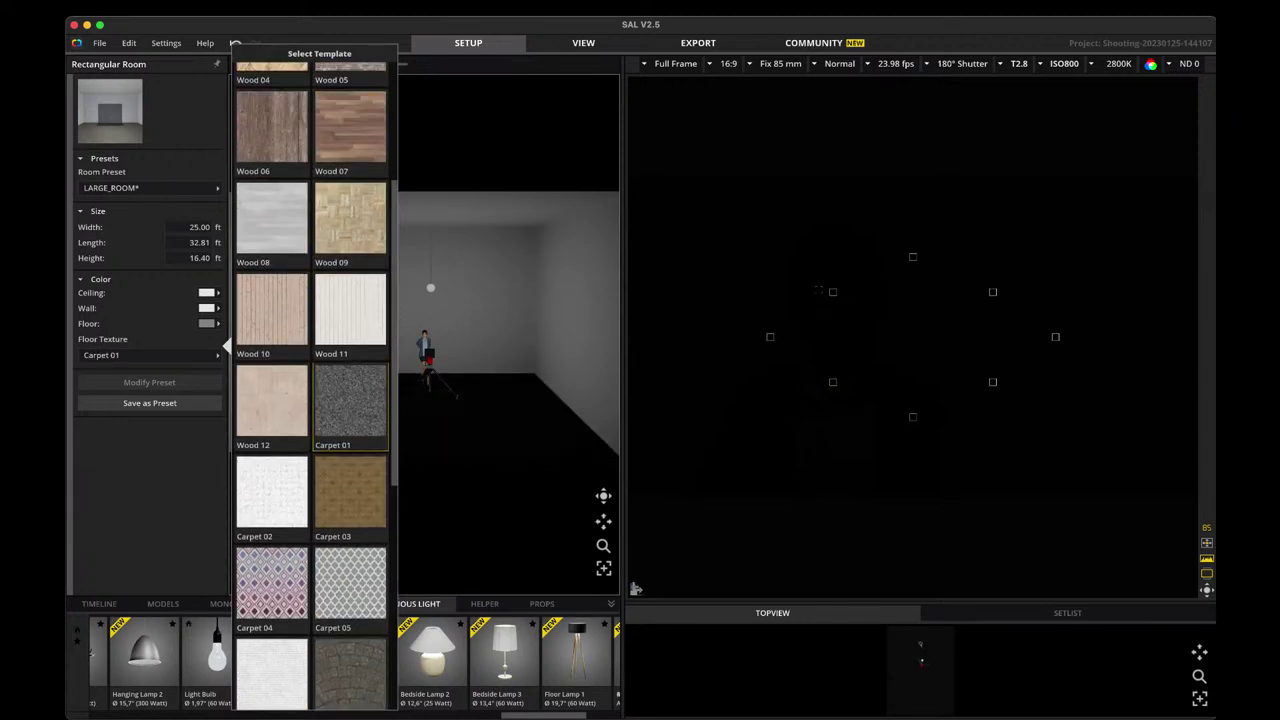
pyautogui.click(350, 215)
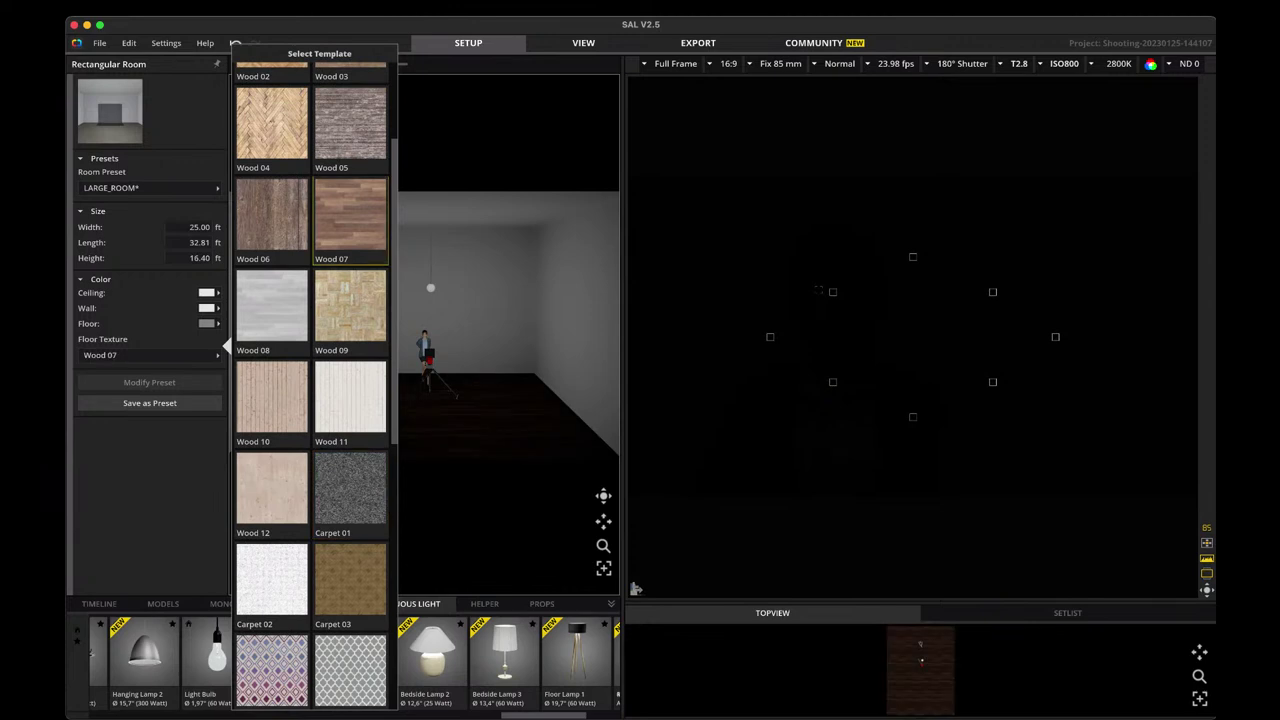
pyautogui.scroll(-2, 312, 385)
pyautogui.click(350, 375)
pyautogui.press('Escape')
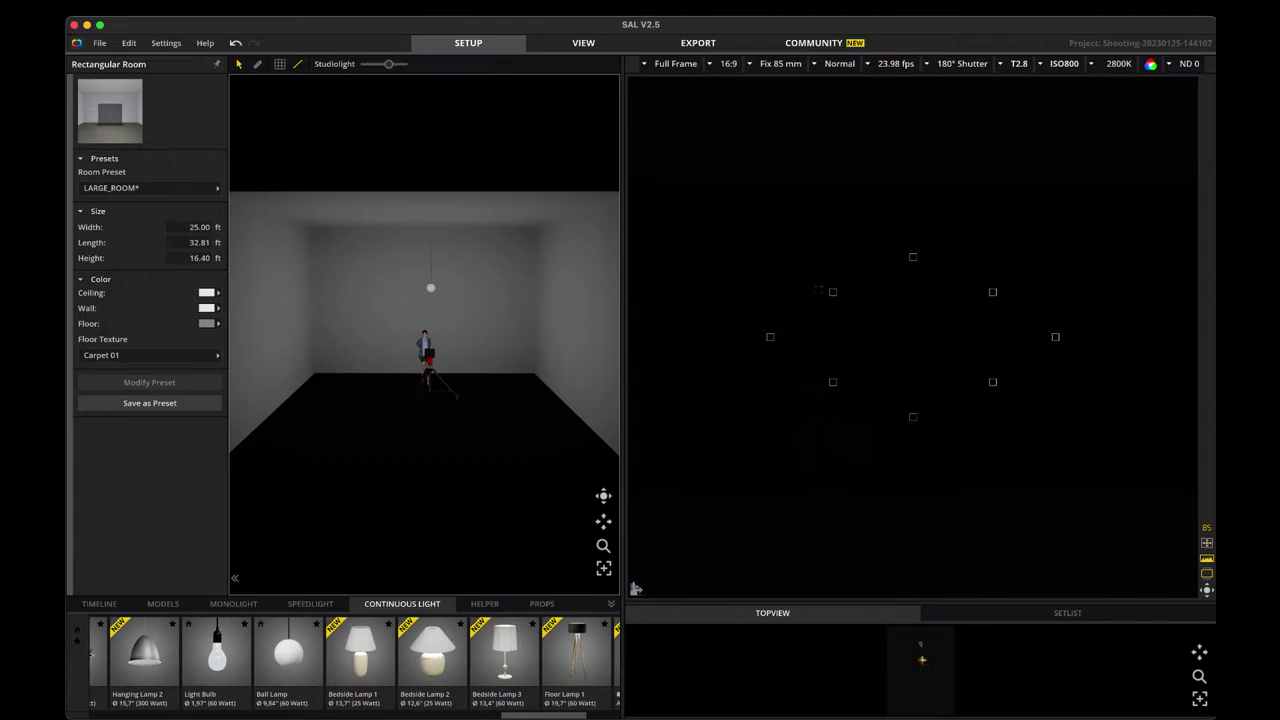
# Raise the hanging ball lamp's power to nearly full, return it to the minimum and deselect the lamp.
pyautogui.click(430, 287)
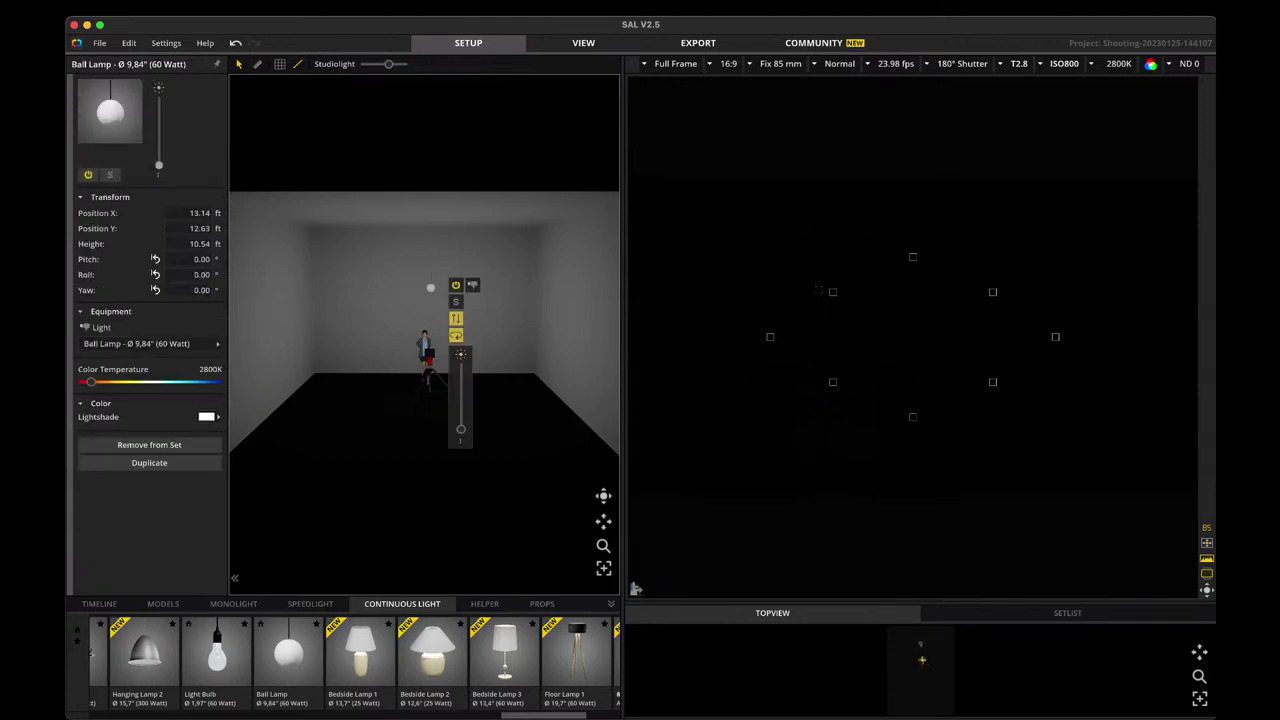
pyautogui.moveTo(461, 429); pyautogui.dragTo(461, 367)
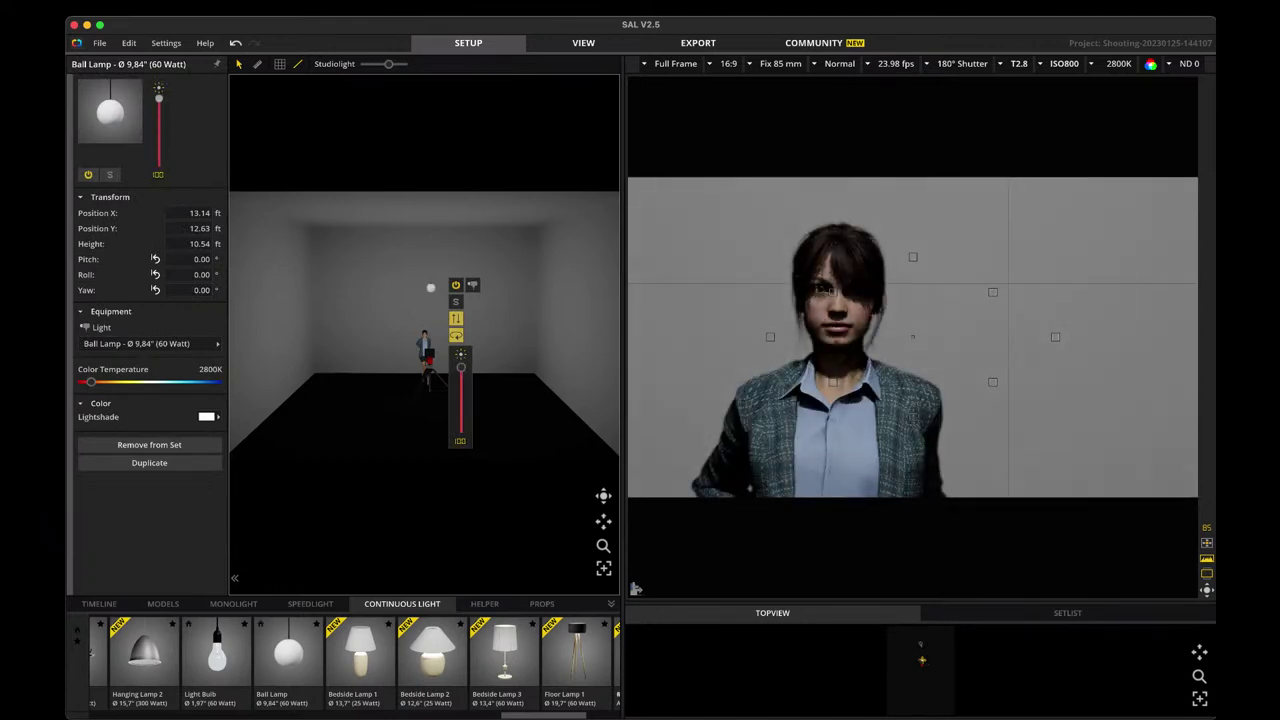
pyautogui.moveTo(461, 367); pyautogui.dragTo(461, 429)
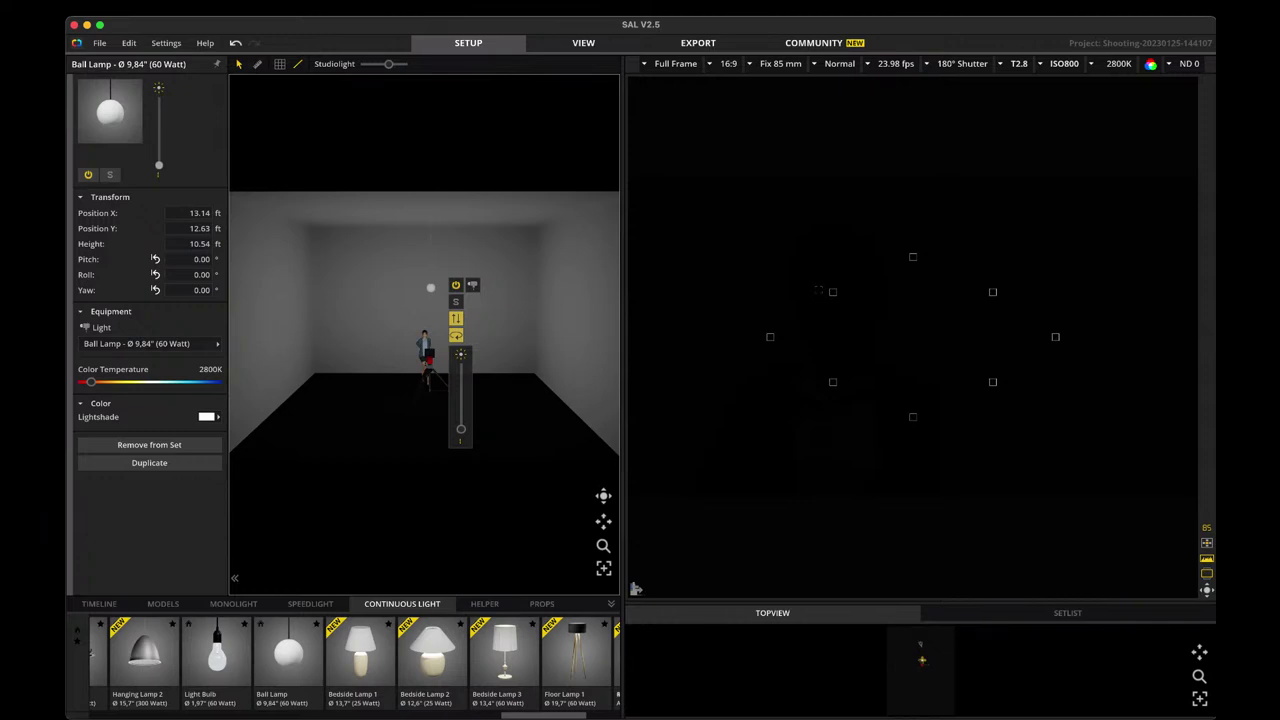
pyautogui.press('Escape')
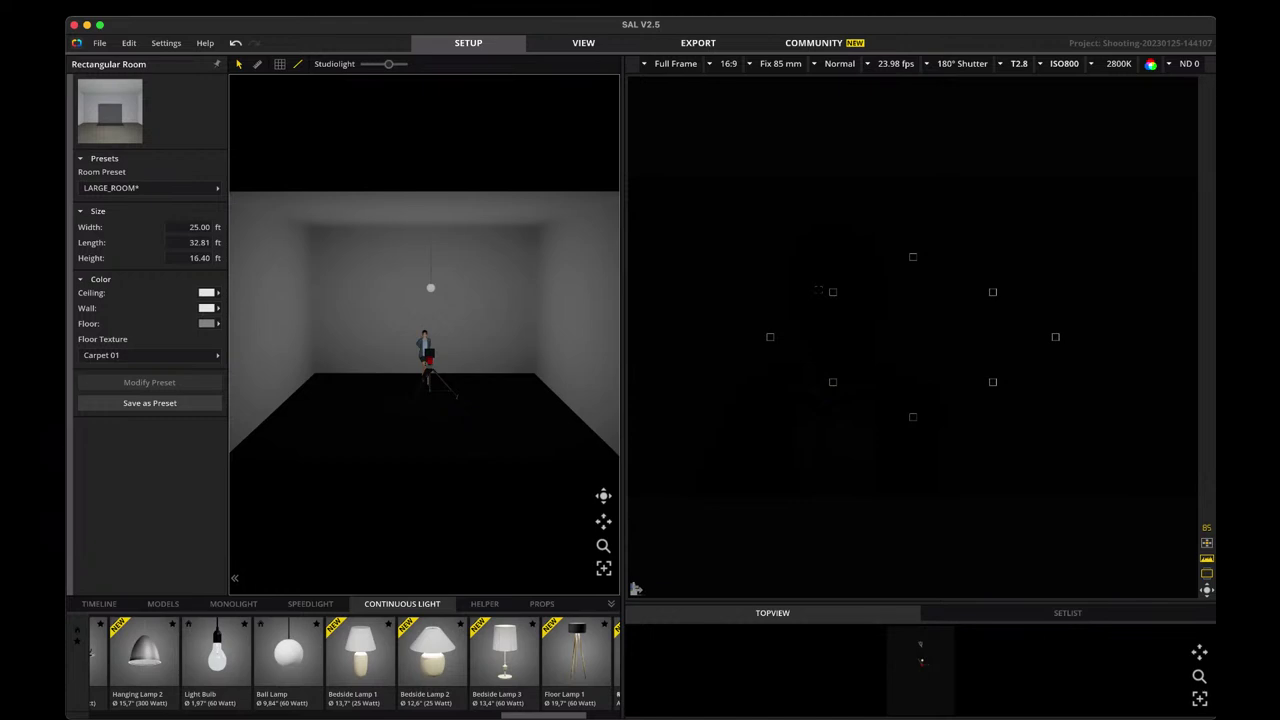
# Add the Kim model to the set and move her back beside the existing model, clear of the camera.
pyautogui.click(163, 603)
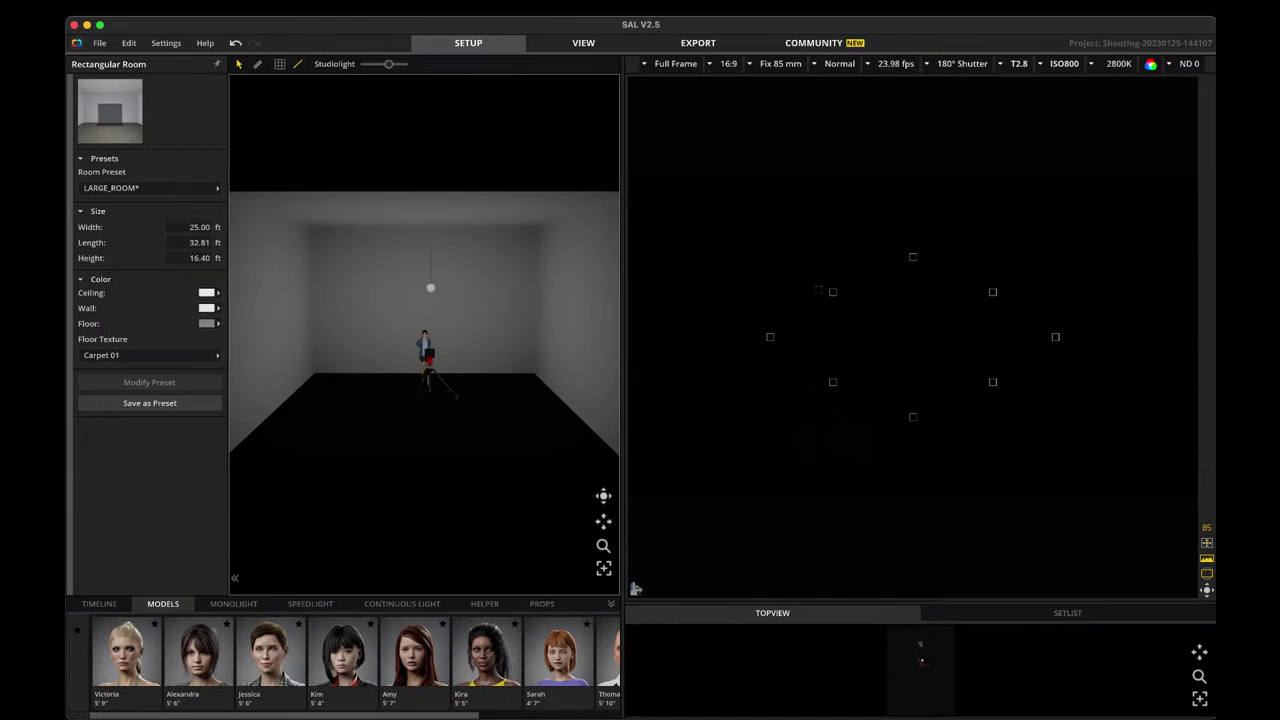
pyautogui.hscroll(5, 353, 660)
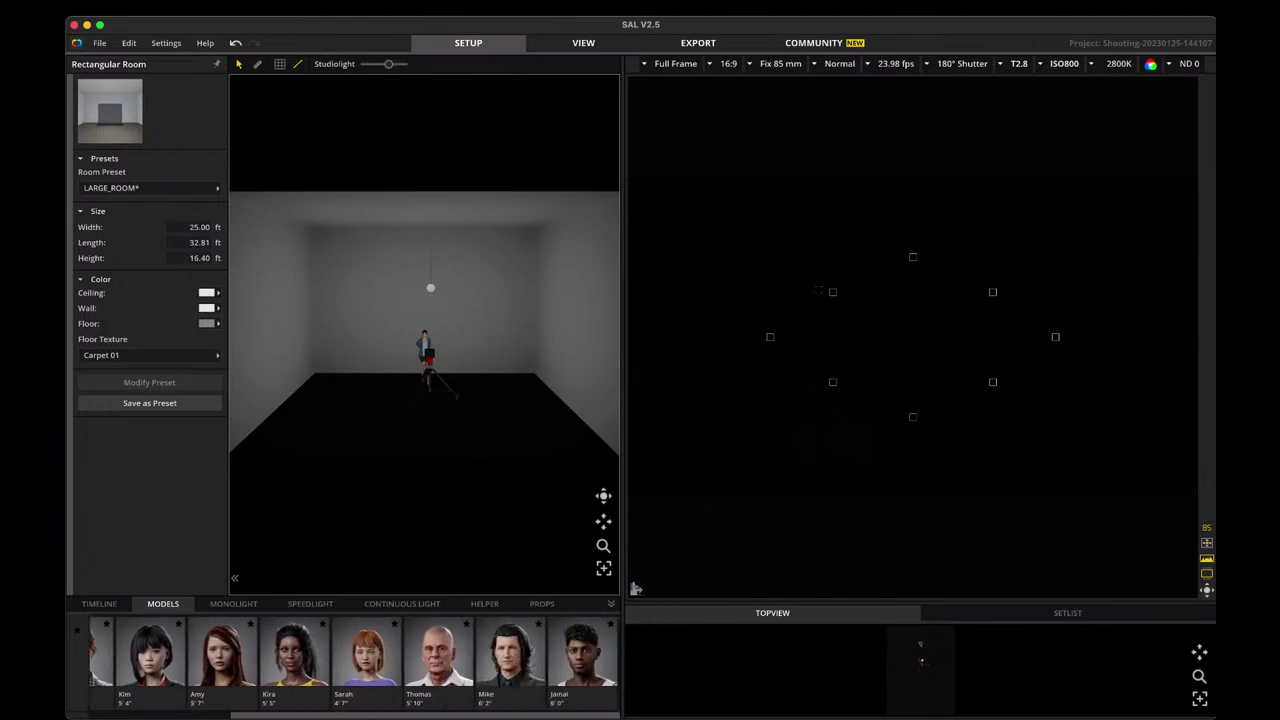
pyautogui.hscroll(-4, 353, 660)
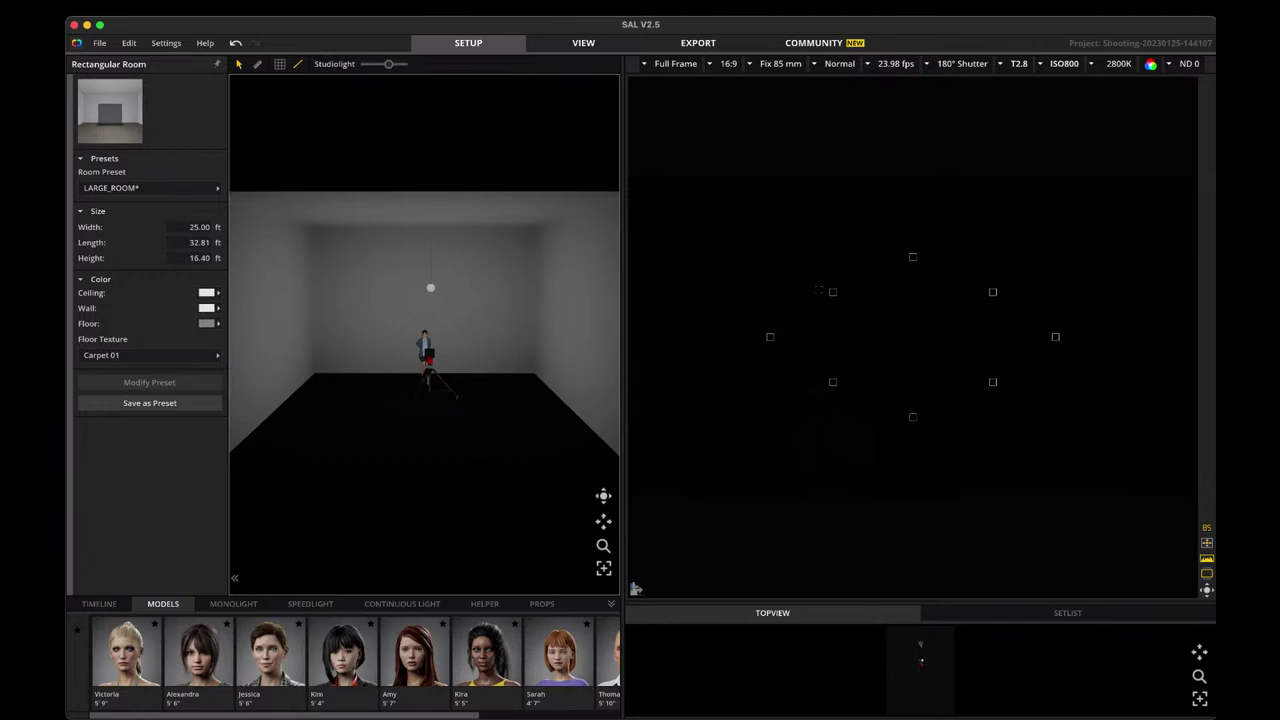
pyautogui.scroll(8, 424, 340)
pyautogui.scroll(-8, 424, 334)
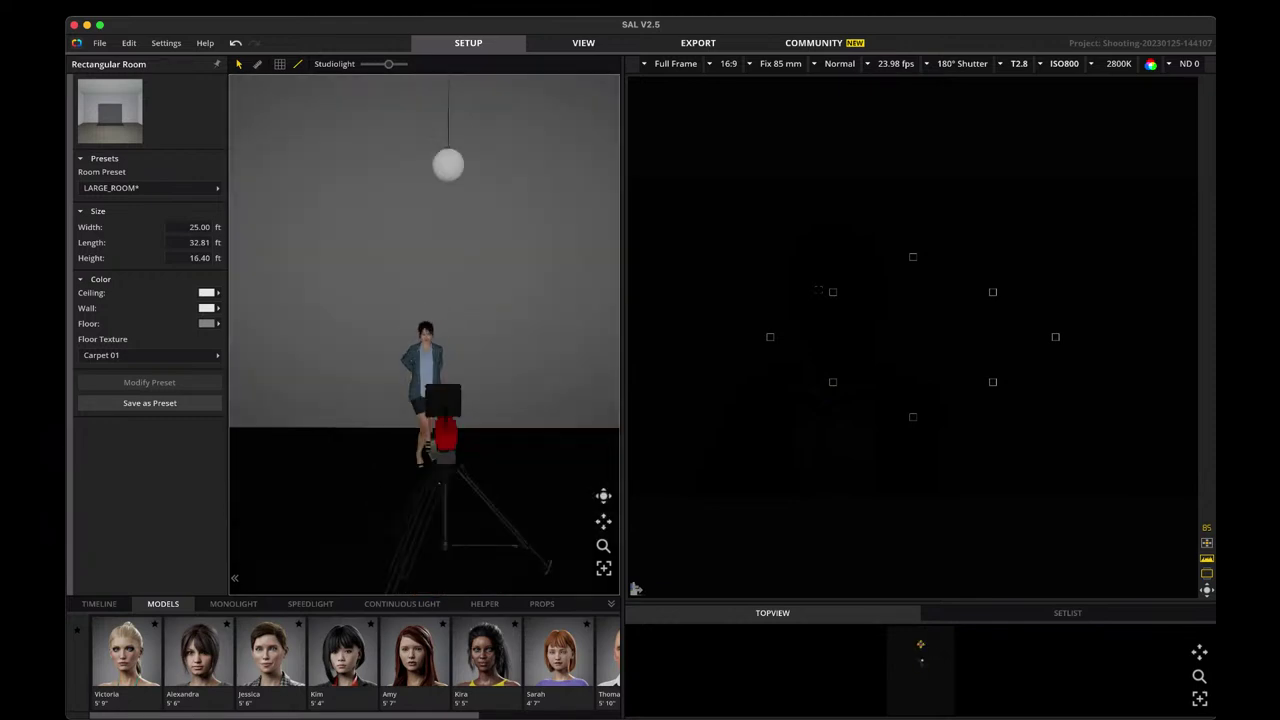
pyautogui.scroll(2, 424, 334)
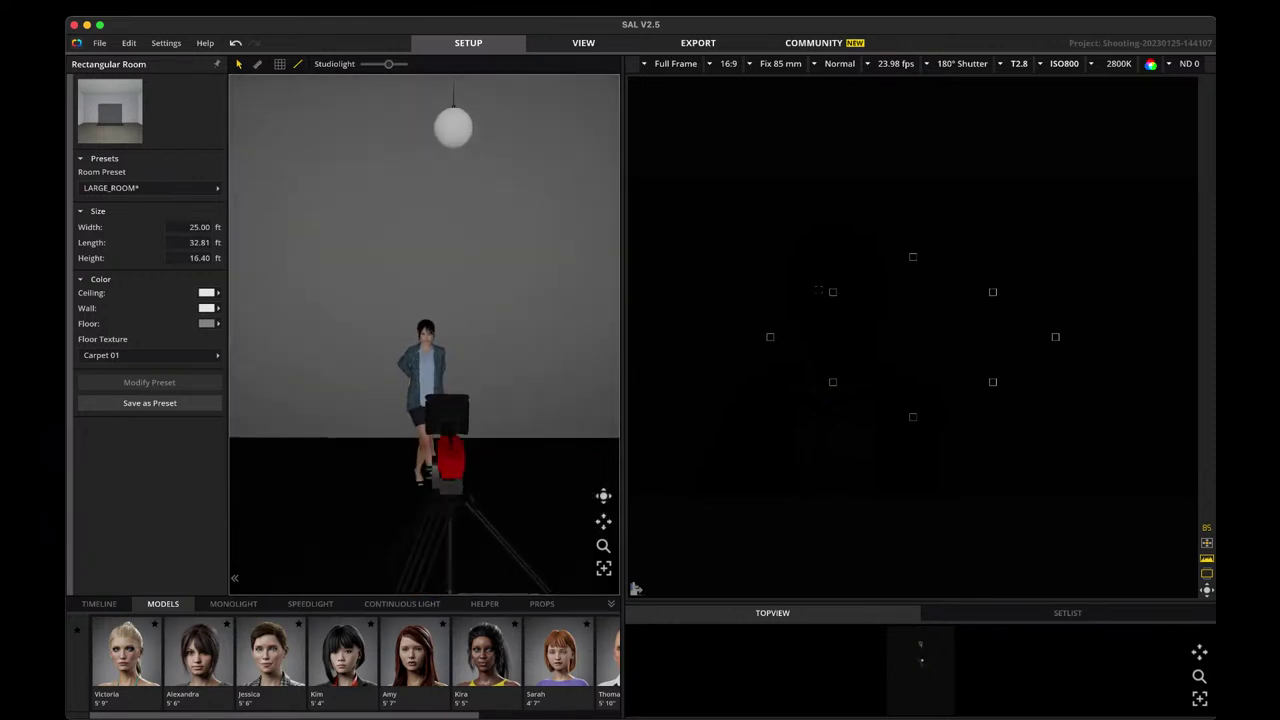
pyautogui.doubleClick(342, 652)
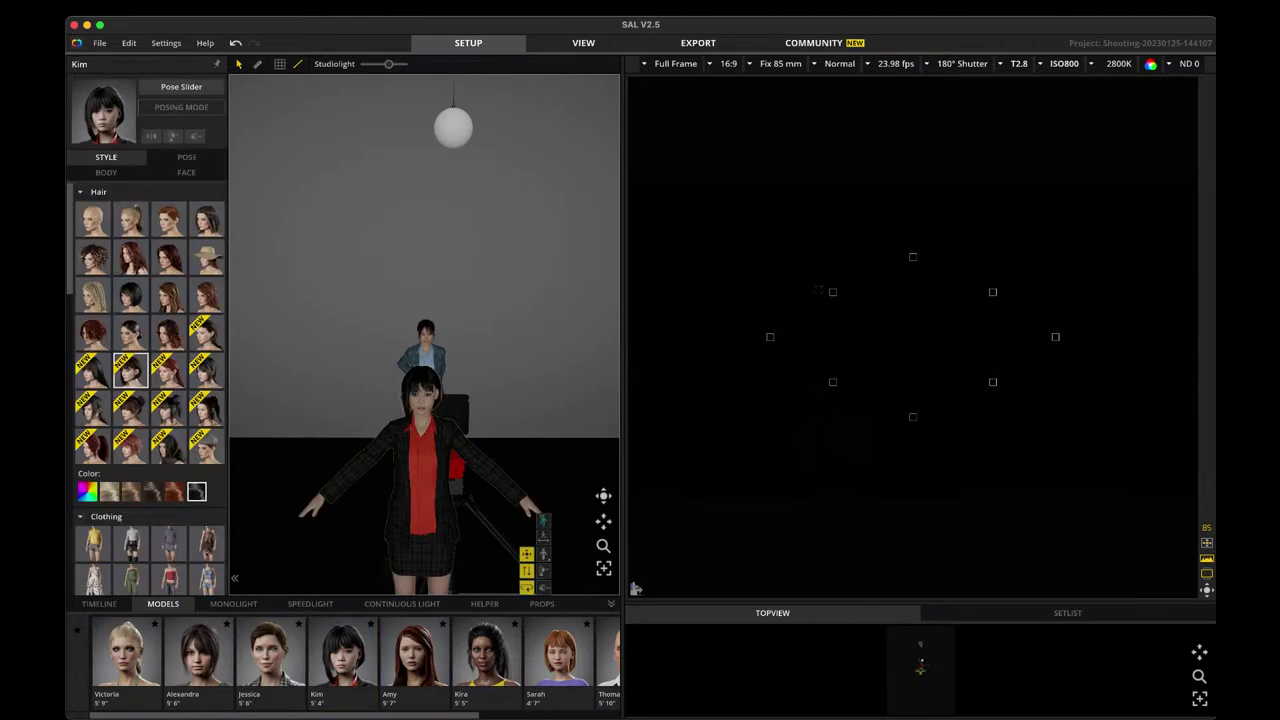
pyautogui.moveTo(526, 554)
pyautogui.mouseDown()
pyautogui.moveTo(396, 462)
pyautogui.moveTo(410, 476)
pyautogui.mouseUp()
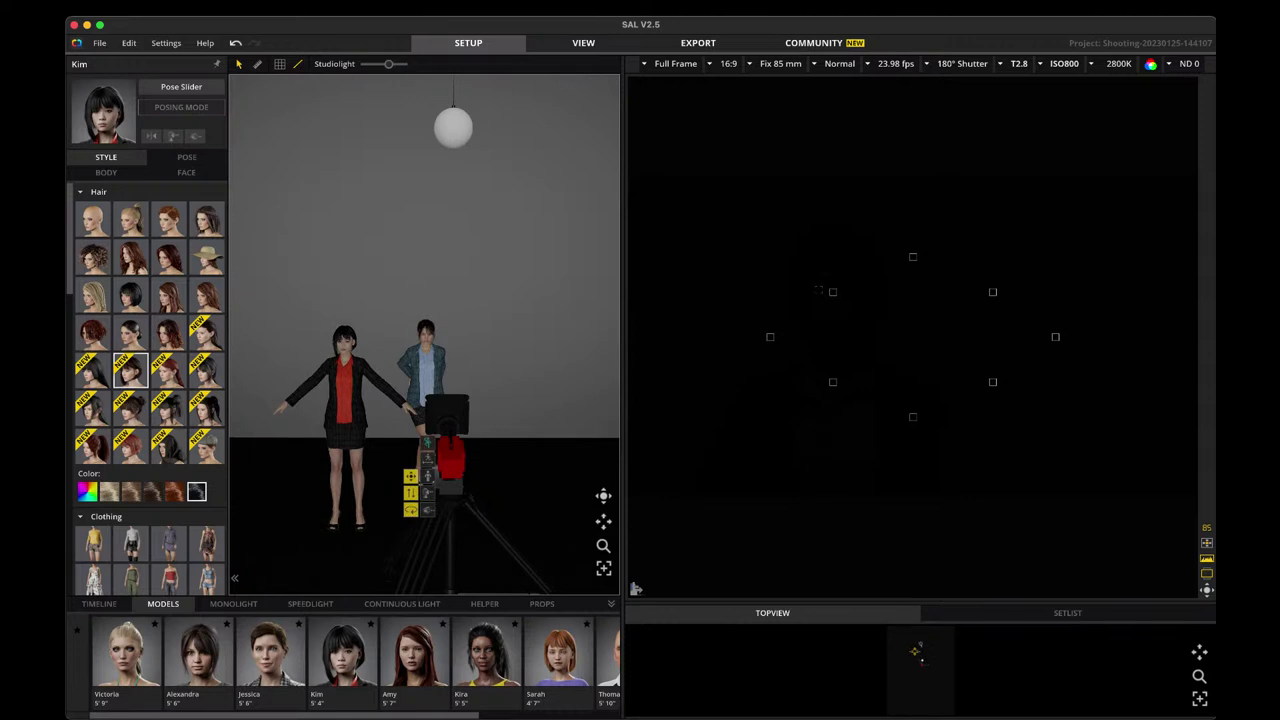
# Try several hairstyles on Kim and choose the long auburn style, third in the second row.
pyautogui.click(92, 219)
pyautogui.click(130, 219)
pyautogui.click(169, 219)
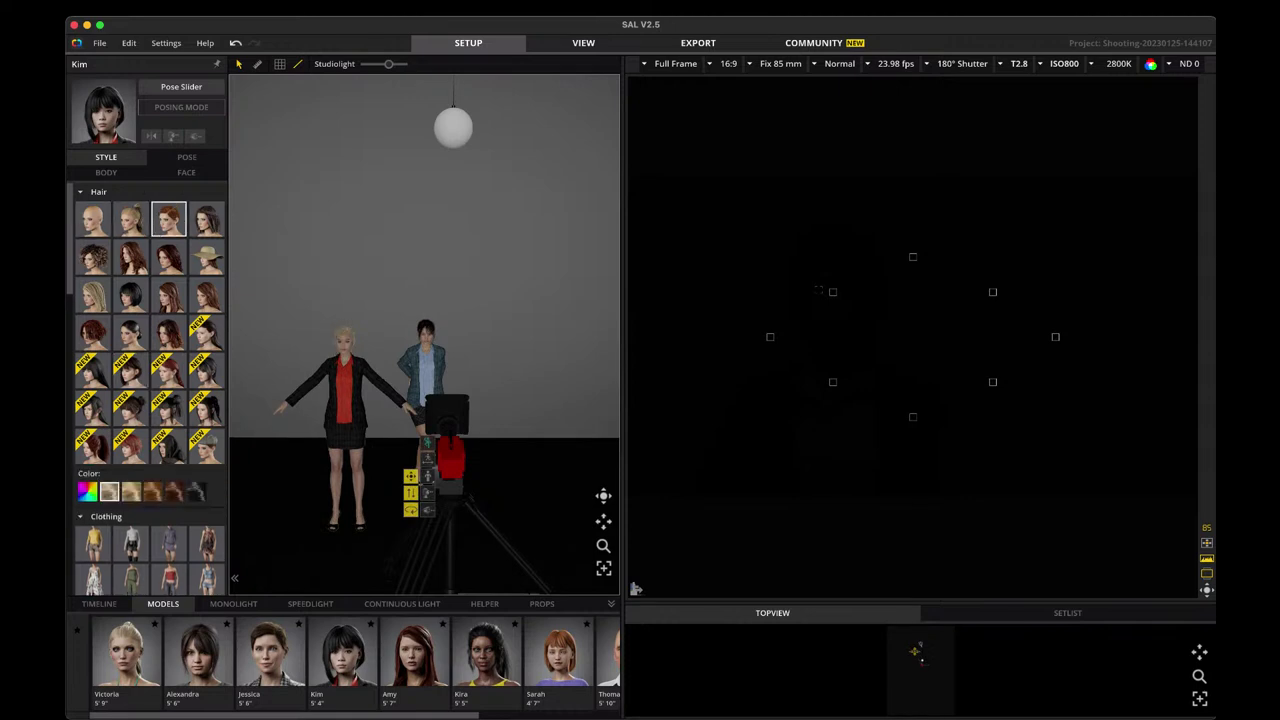
pyautogui.click(207, 219)
pyautogui.click(207, 257)
pyautogui.click(169, 257)
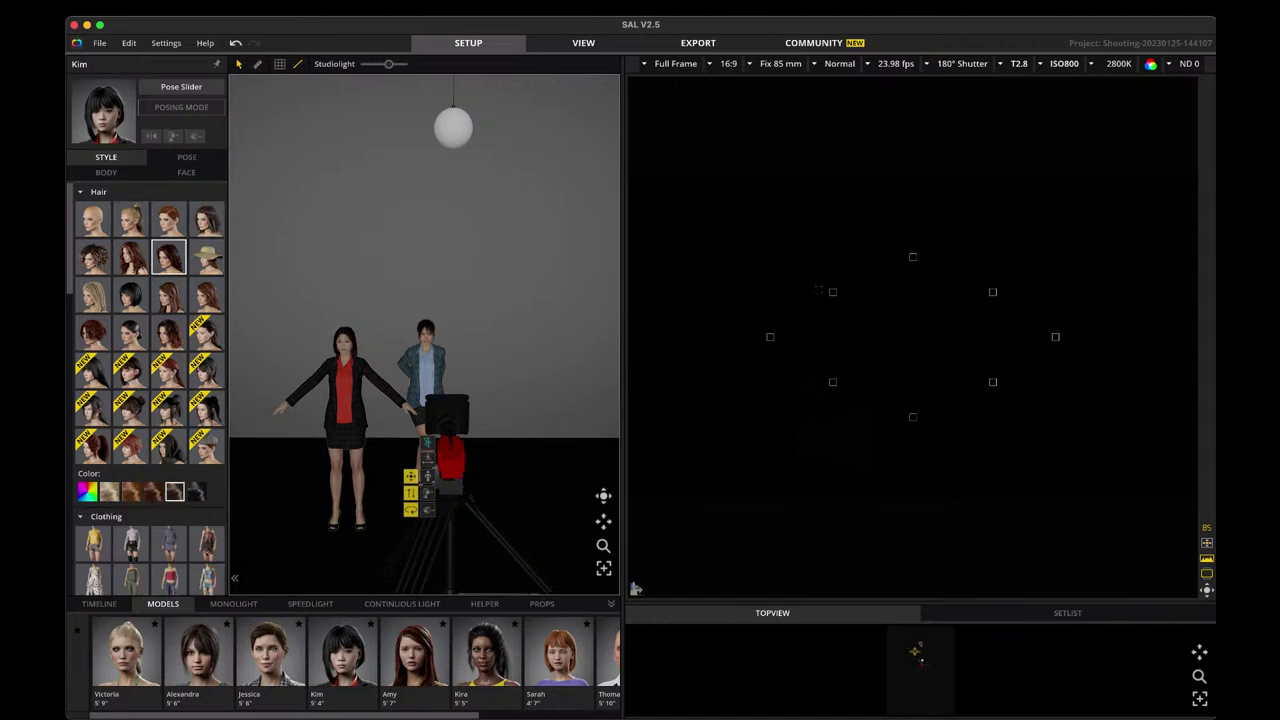
# Try a brown shade on Kim's hair and set the hair color to the lightest blonde swatch.
pyautogui.click(152, 491)
pyautogui.click(109, 491)
pyautogui.scroll(-5, 150, 400)
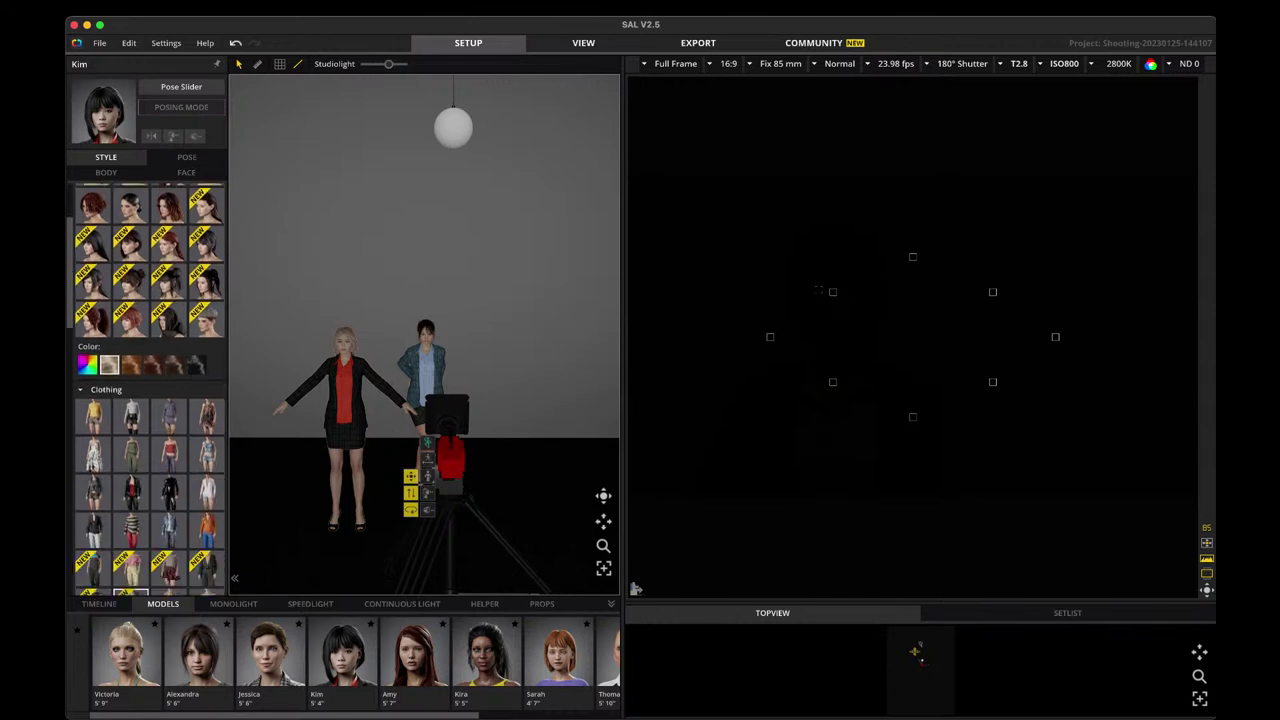
# Try the glossy black catsuit and the red-top jacket outfit on Kim, and dress her in the green strapless outfit.
pyautogui.click(168, 467)
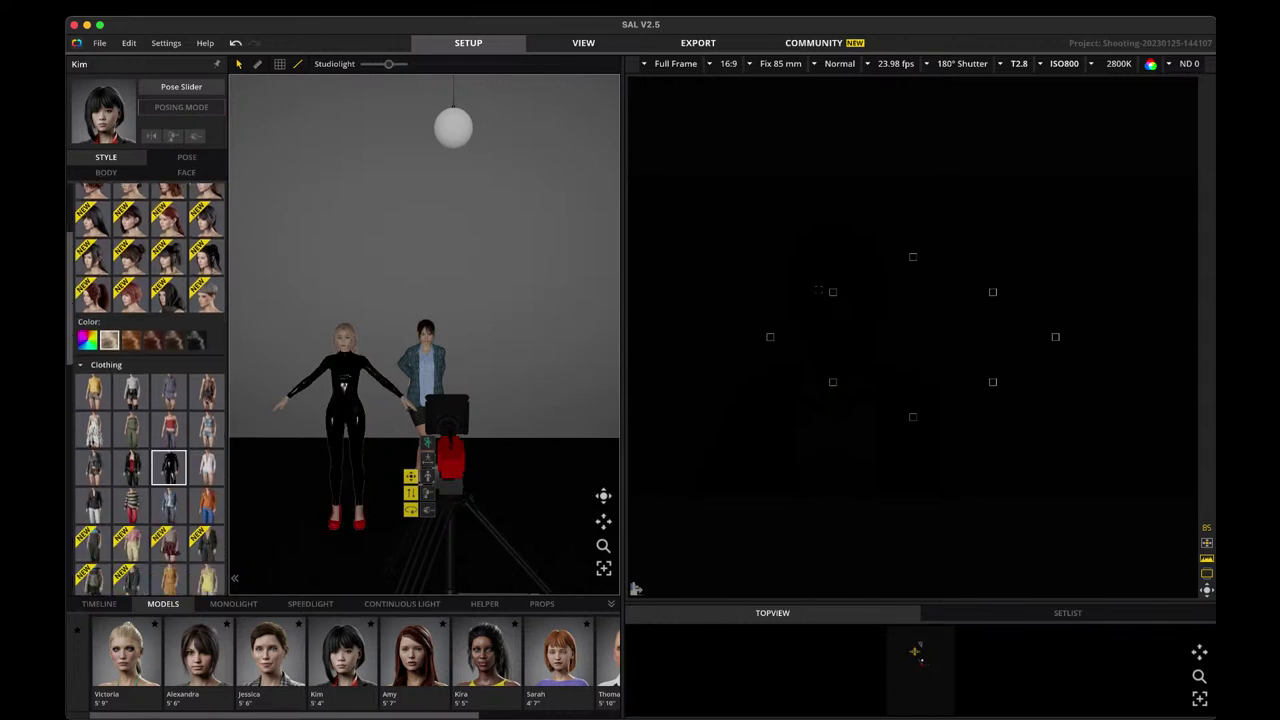
pyautogui.click(131, 467)
pyautogui.click(131, 429)
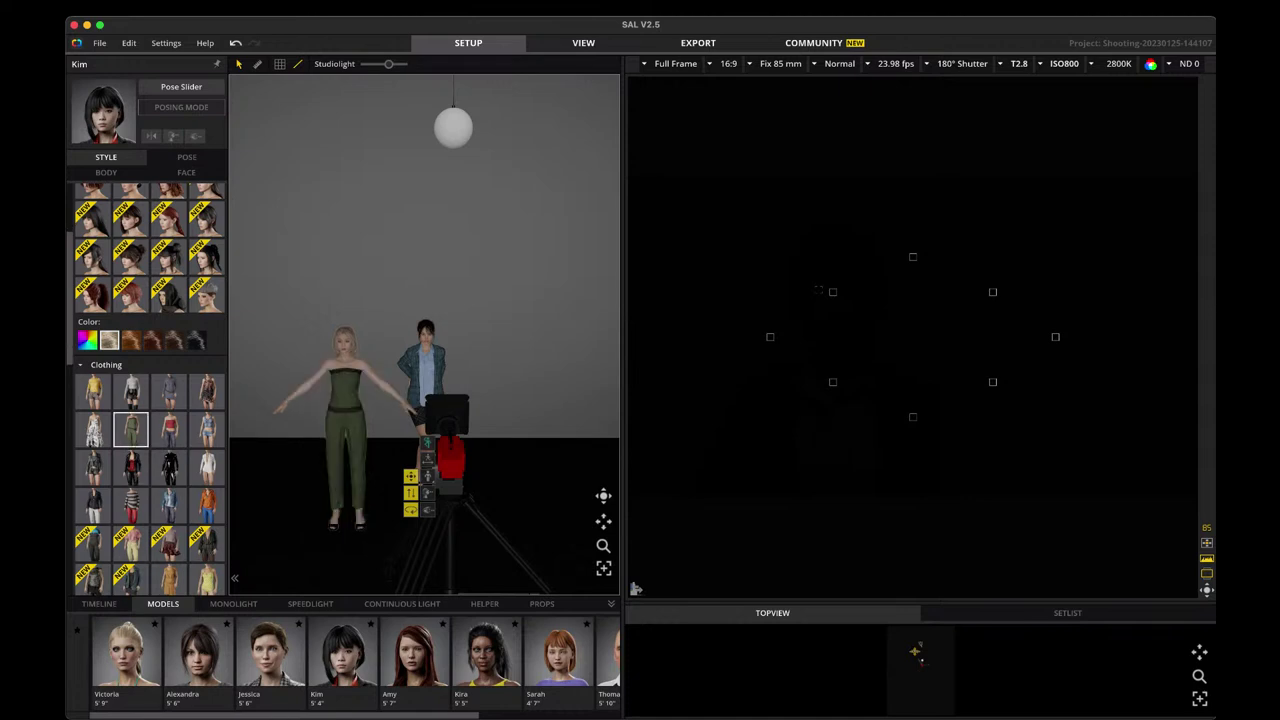
# Try the third standing preset pose on Kim and apply the second one in the first row.
pyautogui.click(186, 157)
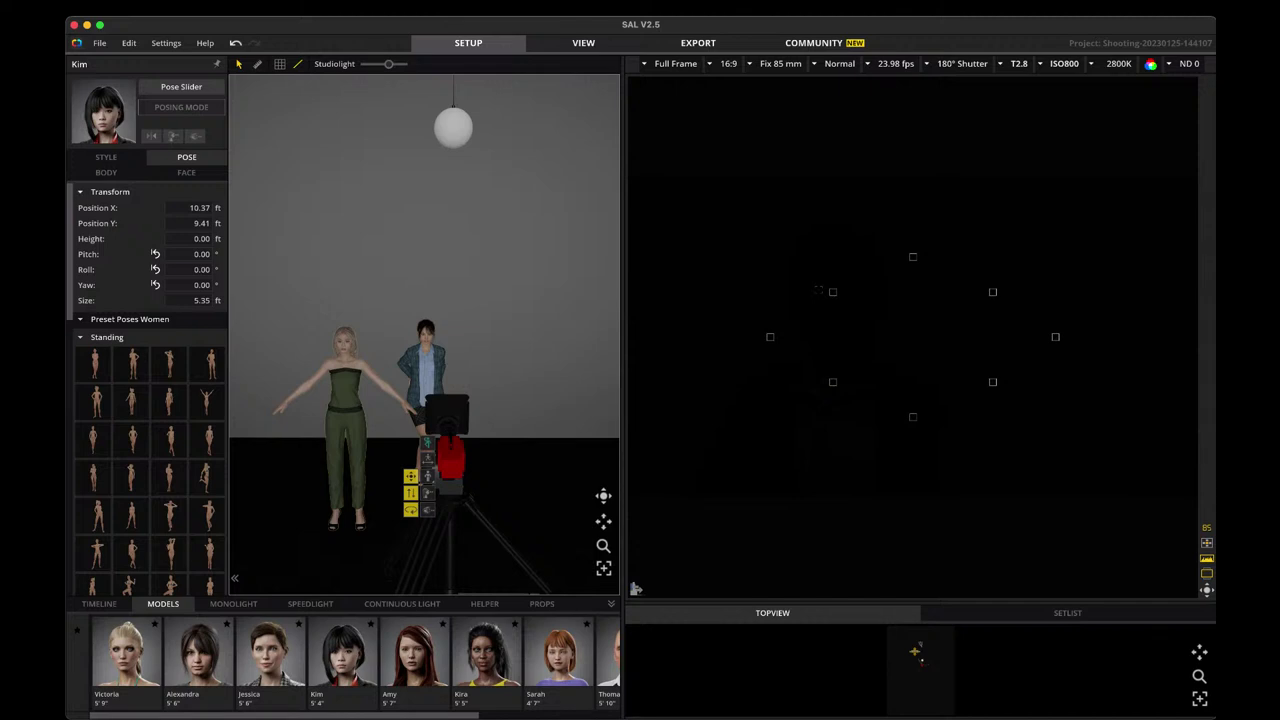
pyautogui.click(168, 364)
pyautogui.click(131, 364)
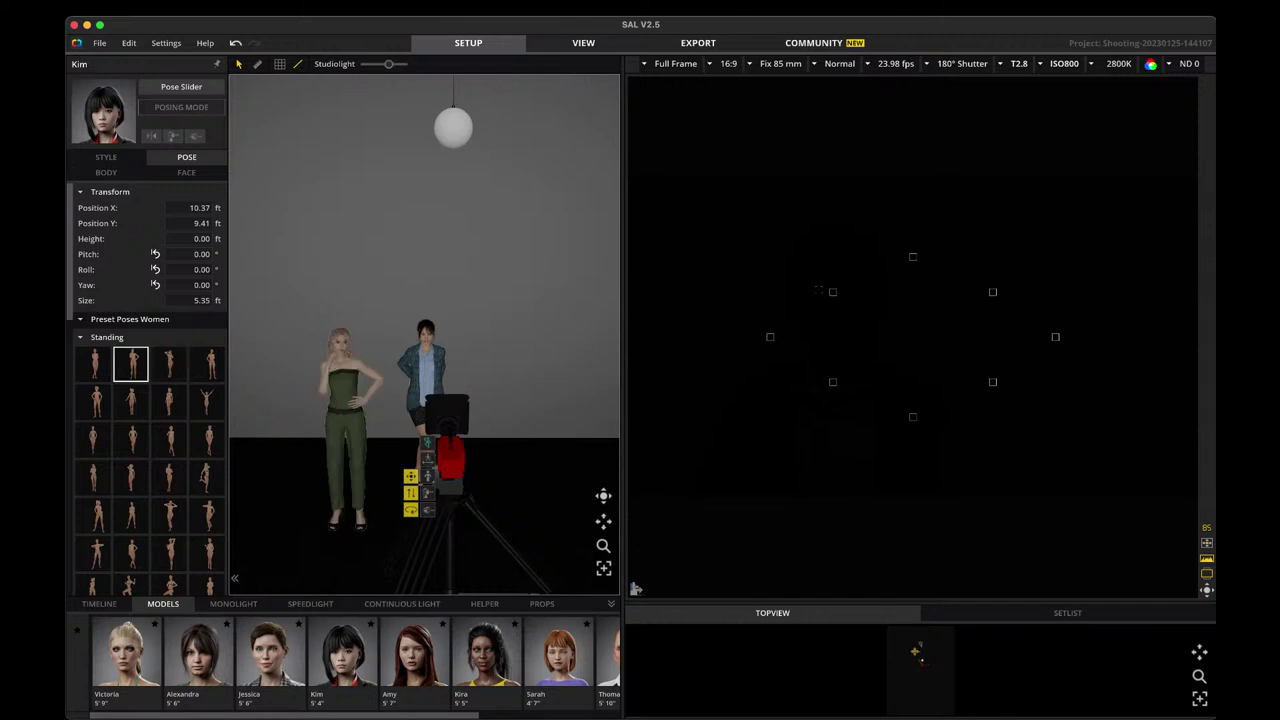
# Slightly reduce Kim's overall body shape value and look through her left hand's finger and thumb settings.
pyautogui.click(106, 172)
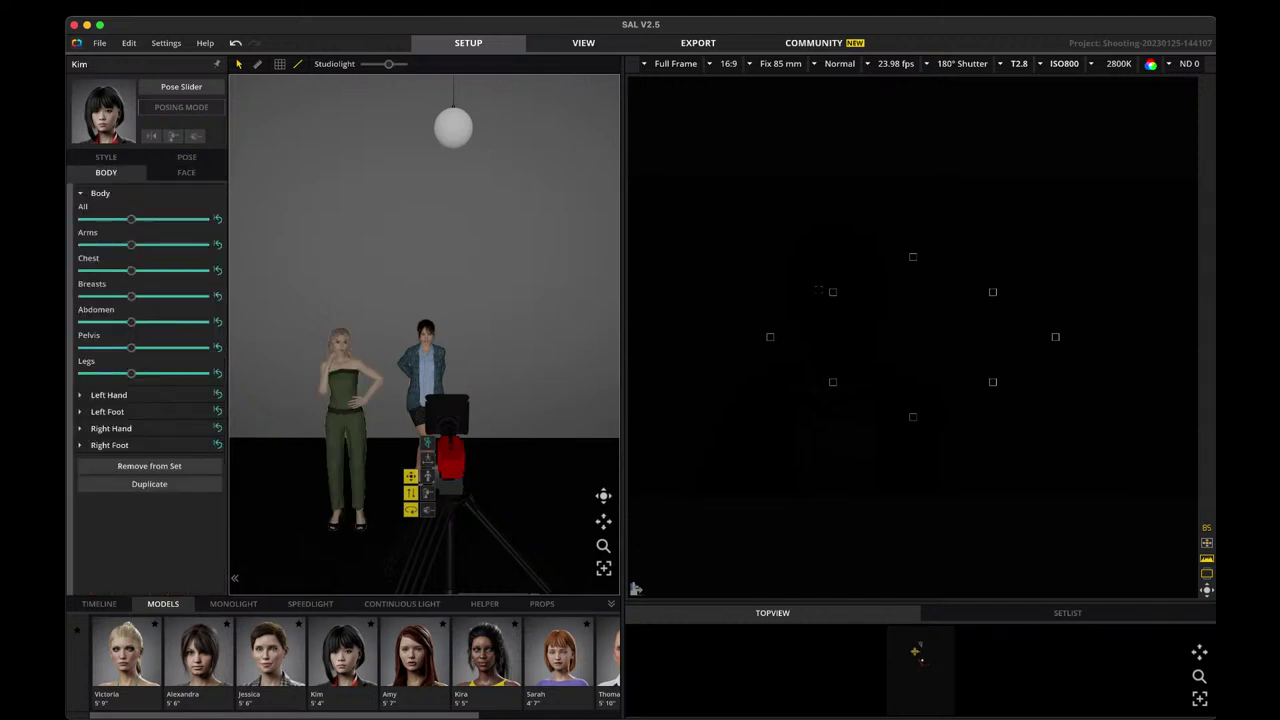
pyautogui.moveTo(131, 219)
pyautogui.mouseDown()
pyautogui.moveTo(106, 219)
pyautogui.moveTo(138, 219)
pyautogui.moveTo(119, 219)
pyautogui.mouseUp()
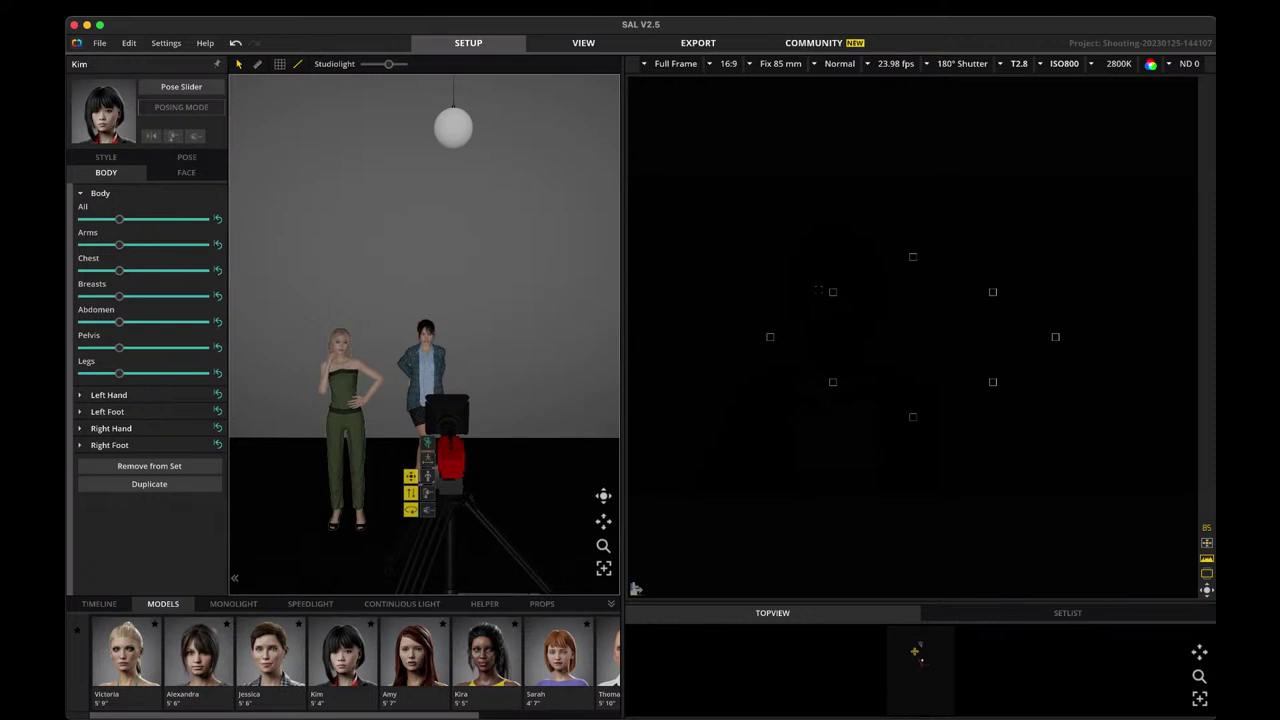
pyautogui.click(108, 394)
pyautogui.scroll(-5, 145, 390)
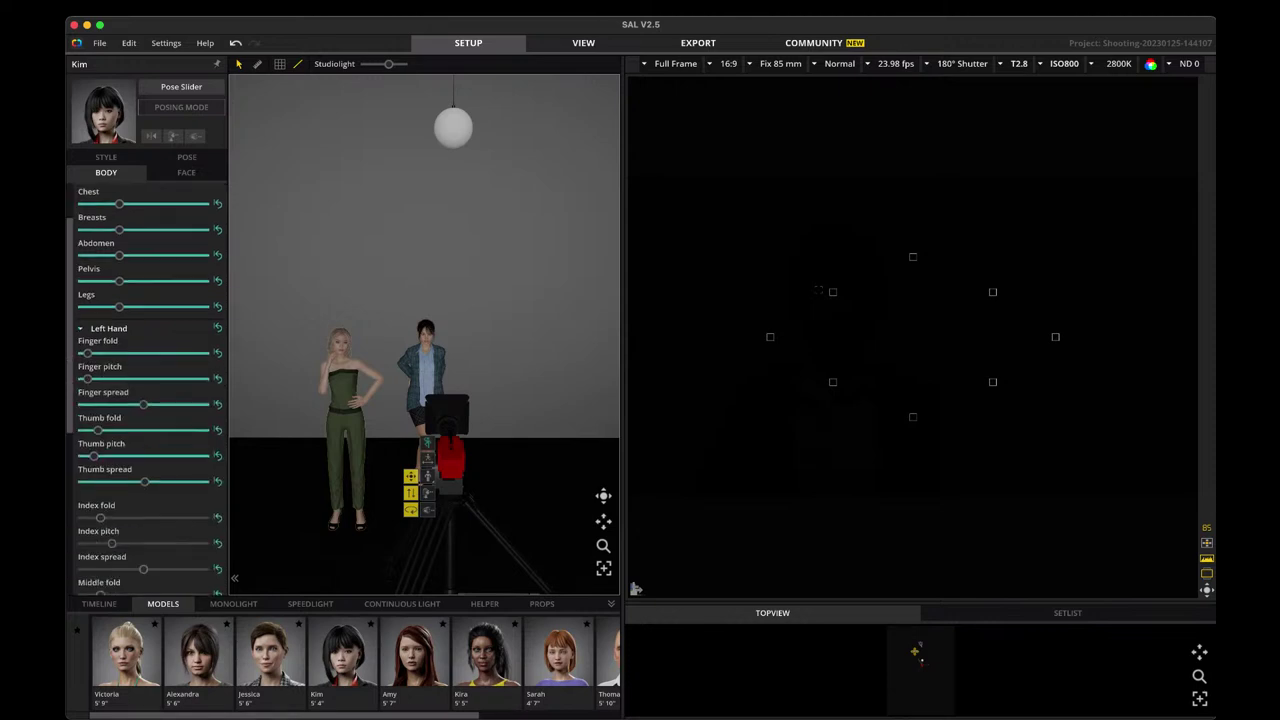
pyautogui.scroll(-6, 145, 390)
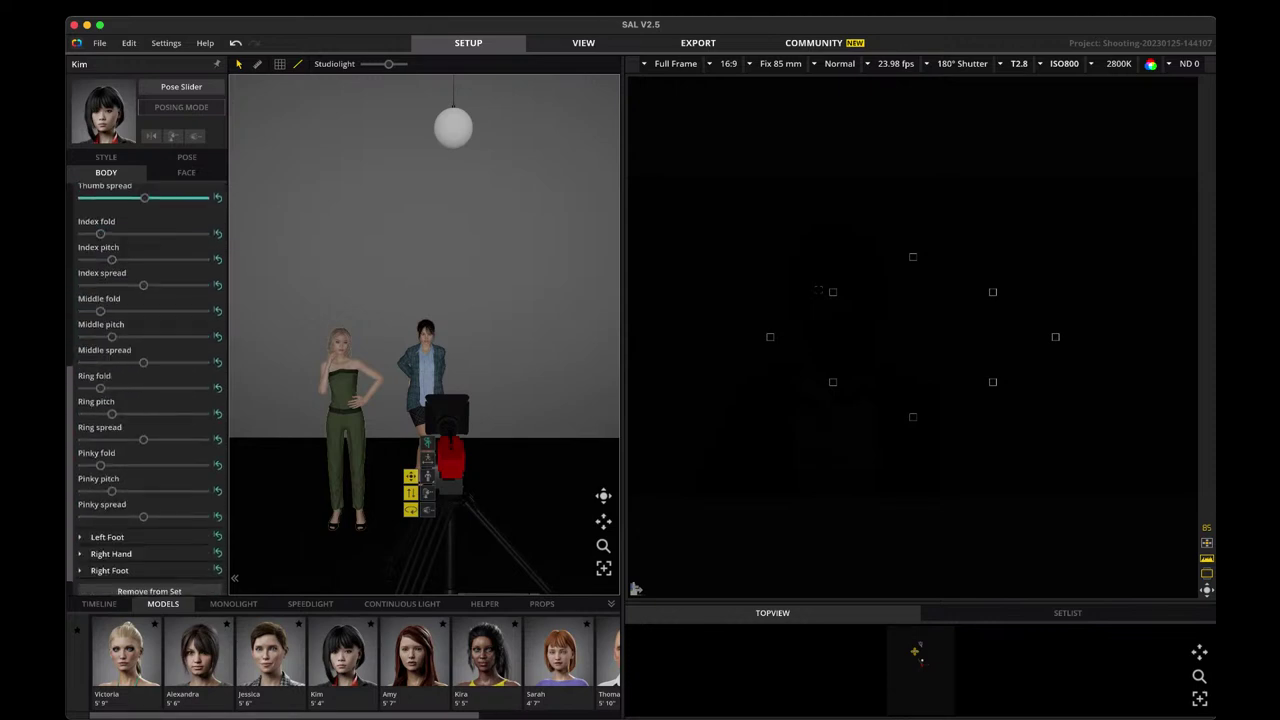
pyautogui.scroll(6, 145, 390)
# Raise Kim's inner brows to the maximum and remove her from the set.
pyautogui.click(186, 172)
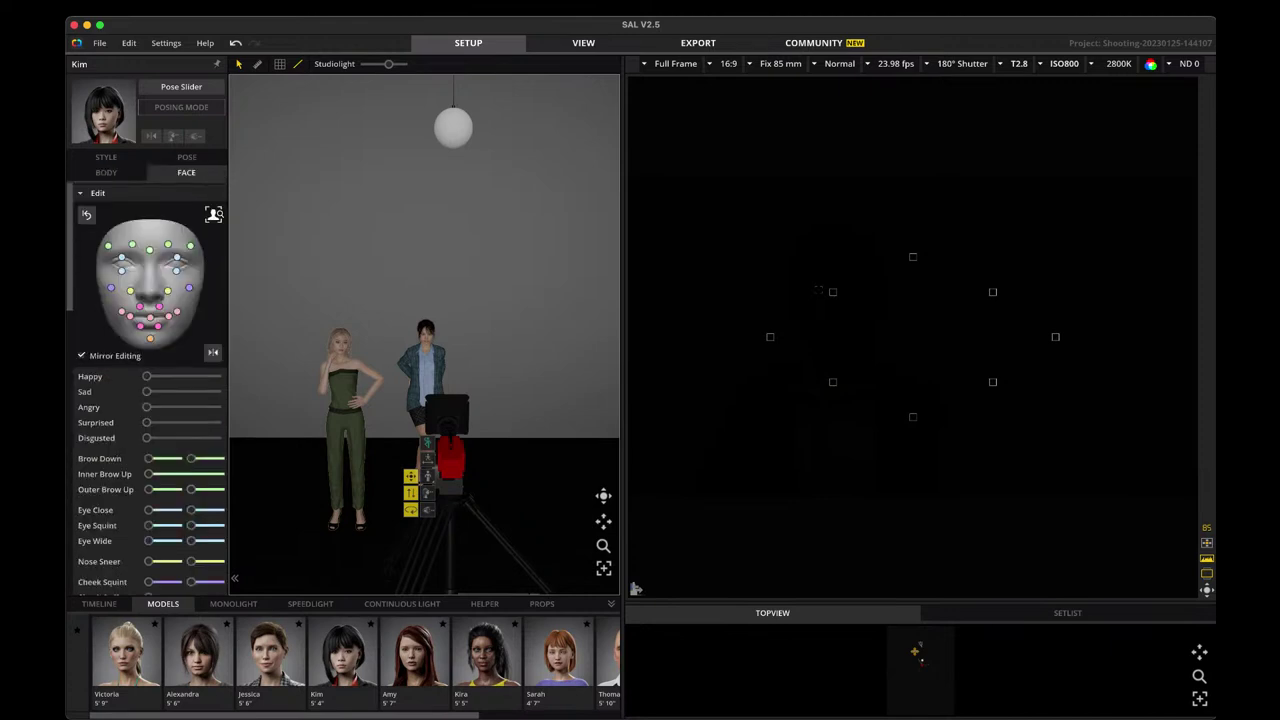
pyautogui.moveTo(150, 250); pyautogui.dragTo(150, 225)
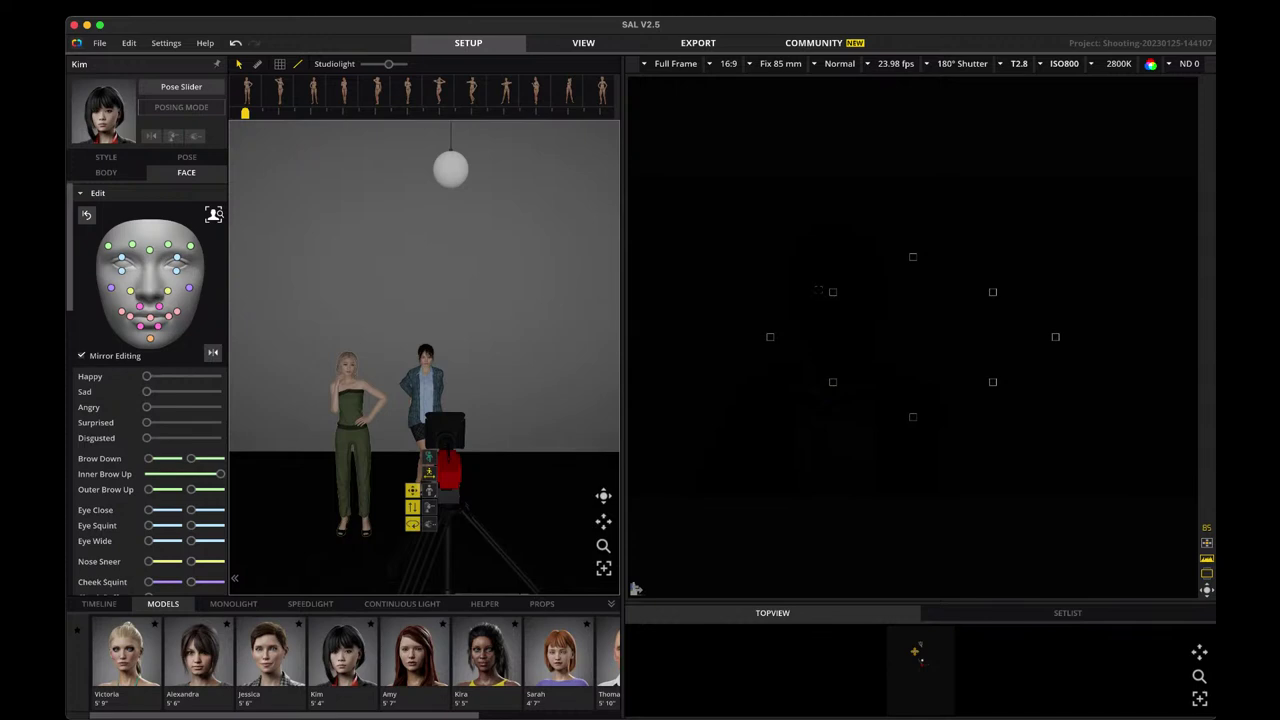
pyautogui.press('Delete')
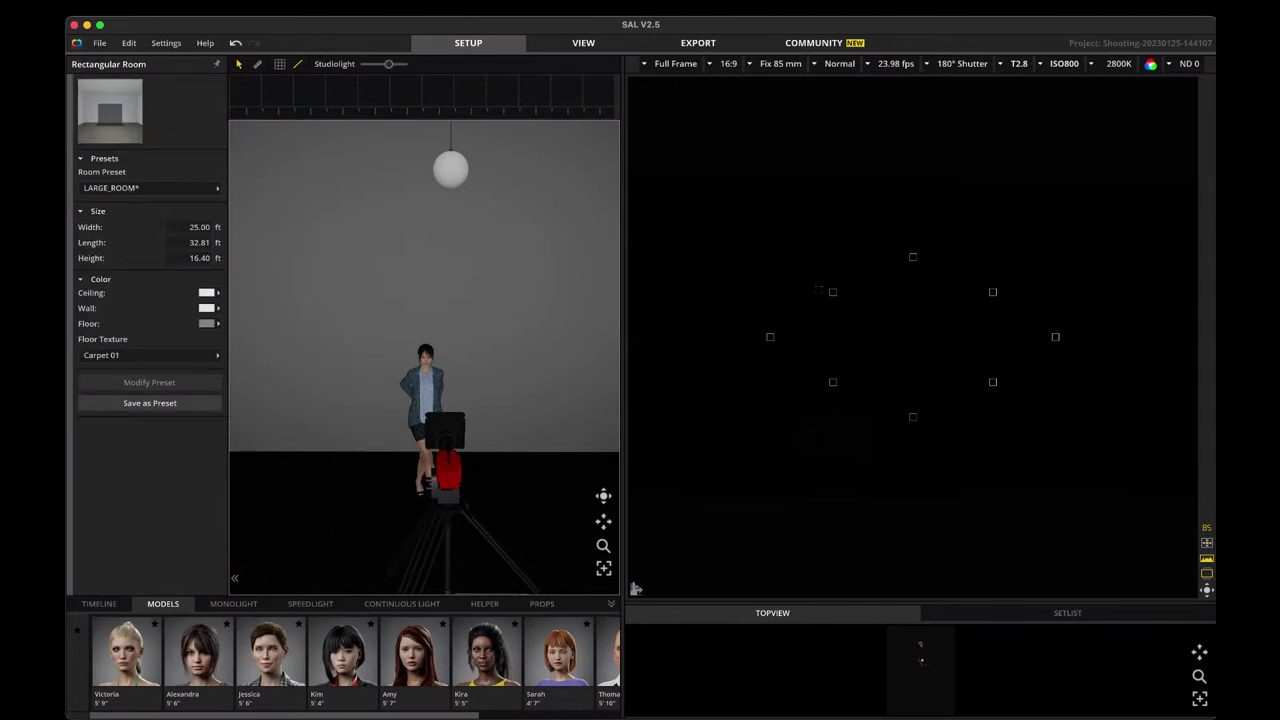
# Browse the whole monolight library, from the bare flashes to the Hilite panels.
pyautogui.click(233, 603)
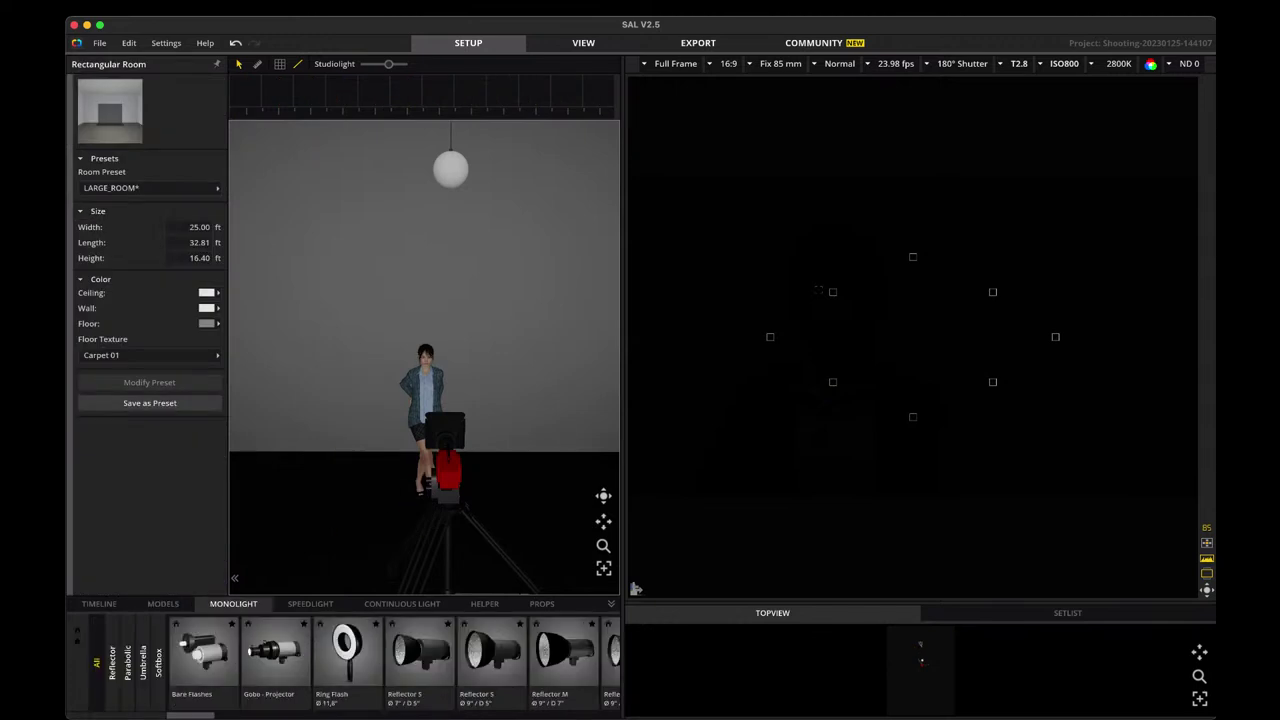
pyautogui.hscroll(10, 393, 663)
pyautogui.hscroll(10, 393, 663)
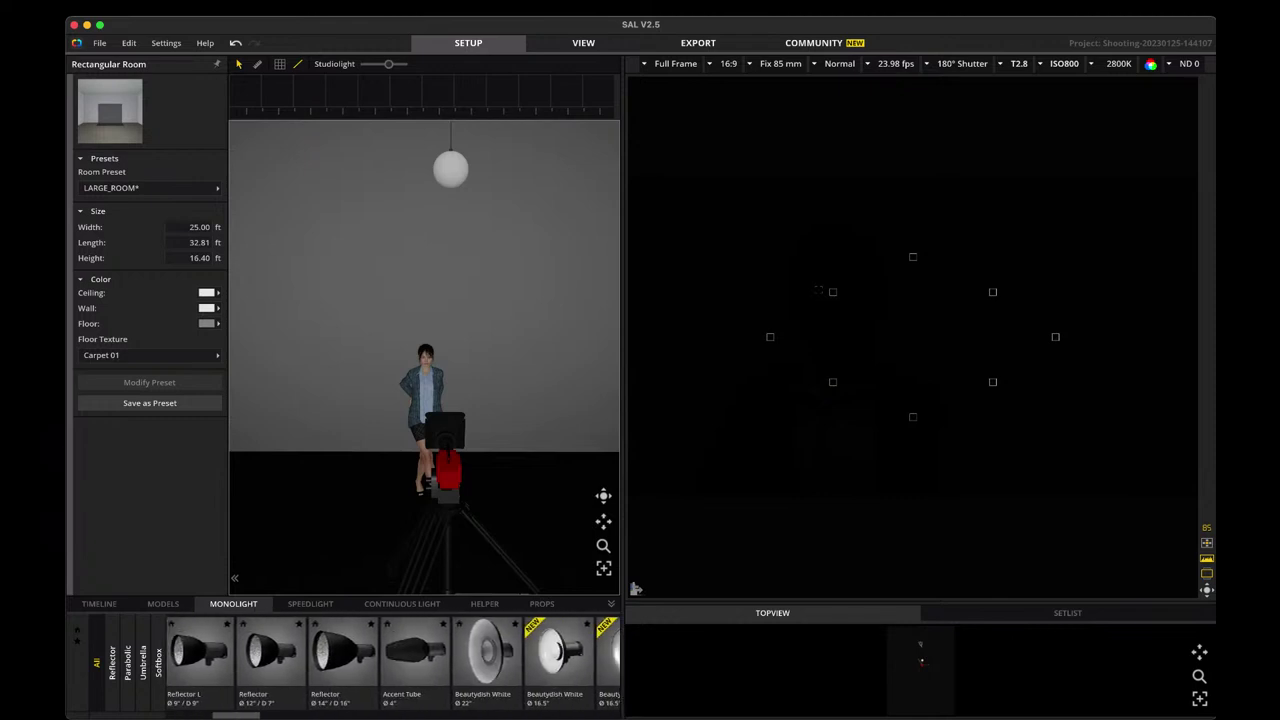
pyautogui.hscroll(10, 393, 663)
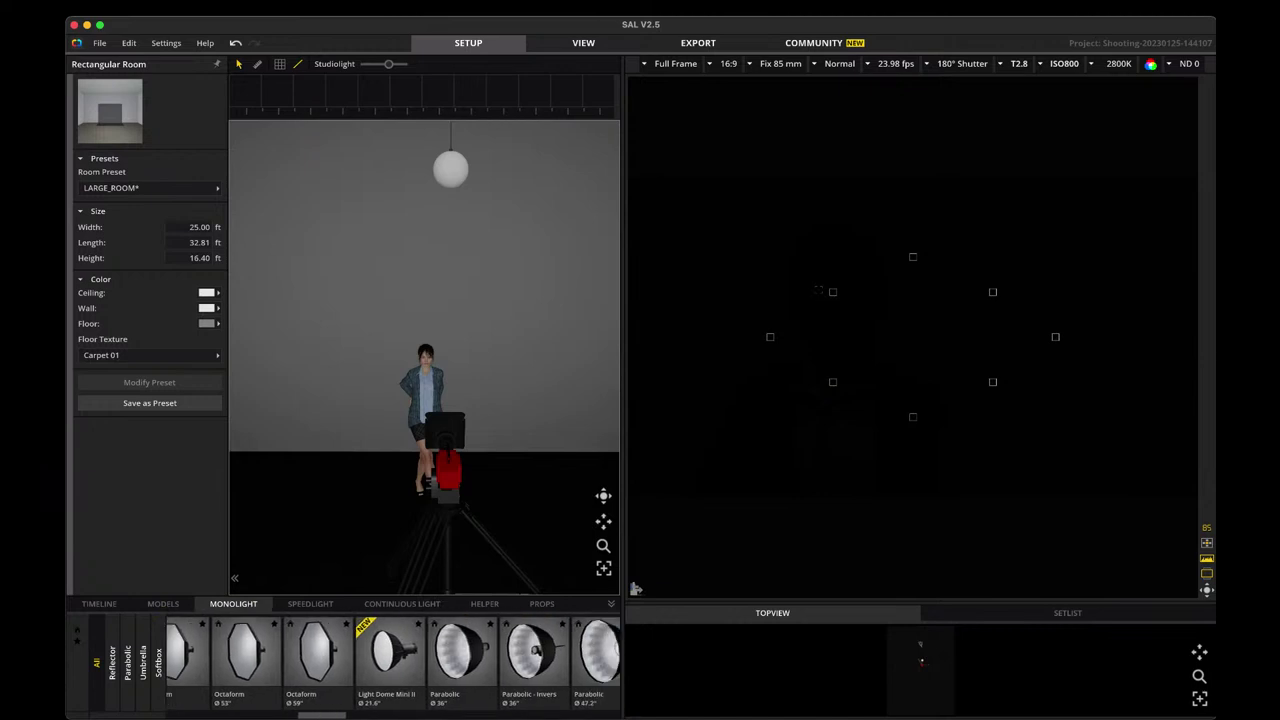
pyautogui.hscroll(5, 393, 663)
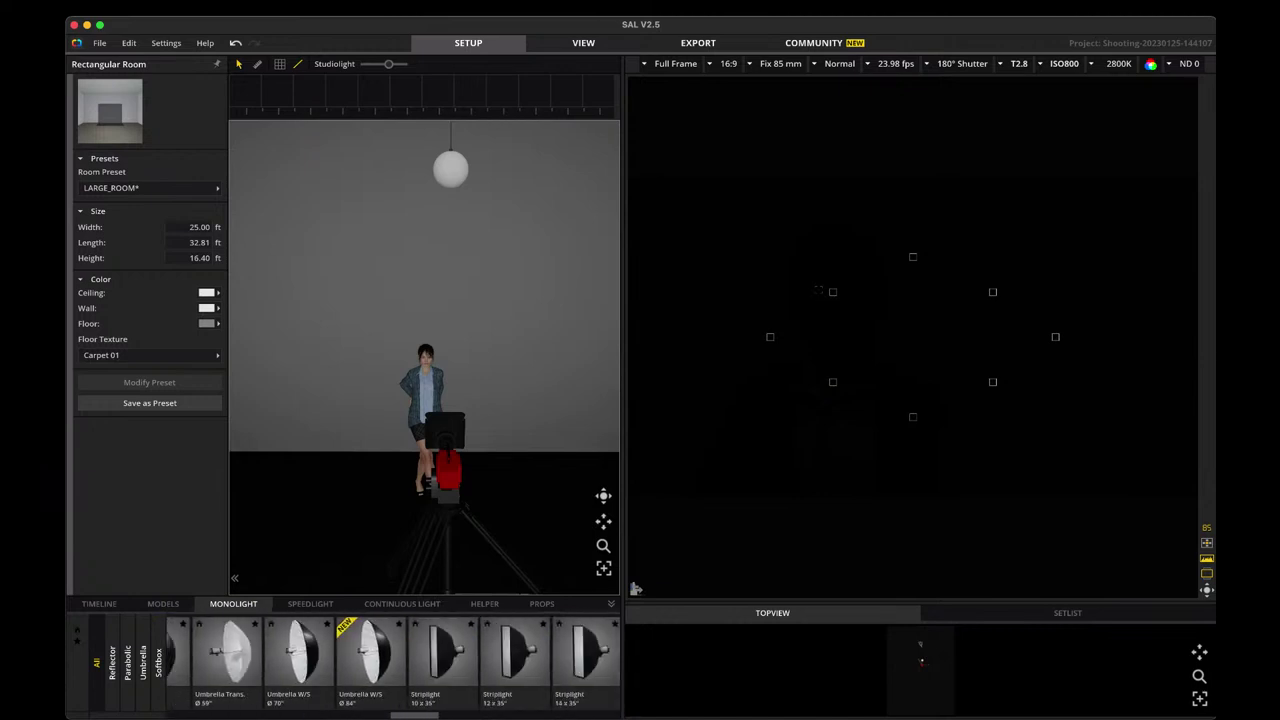
pyautogui.hscroll(10, 393, 663)
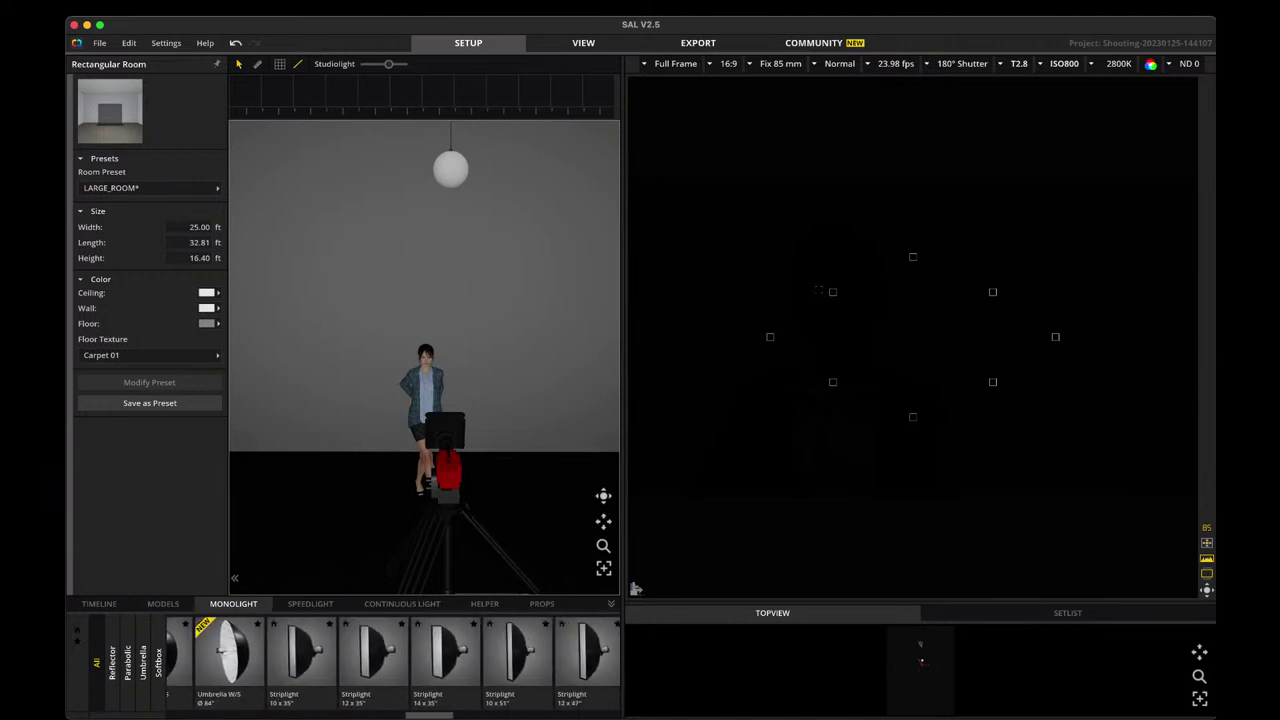
pyautogui.hscroll(10, 393, 663)
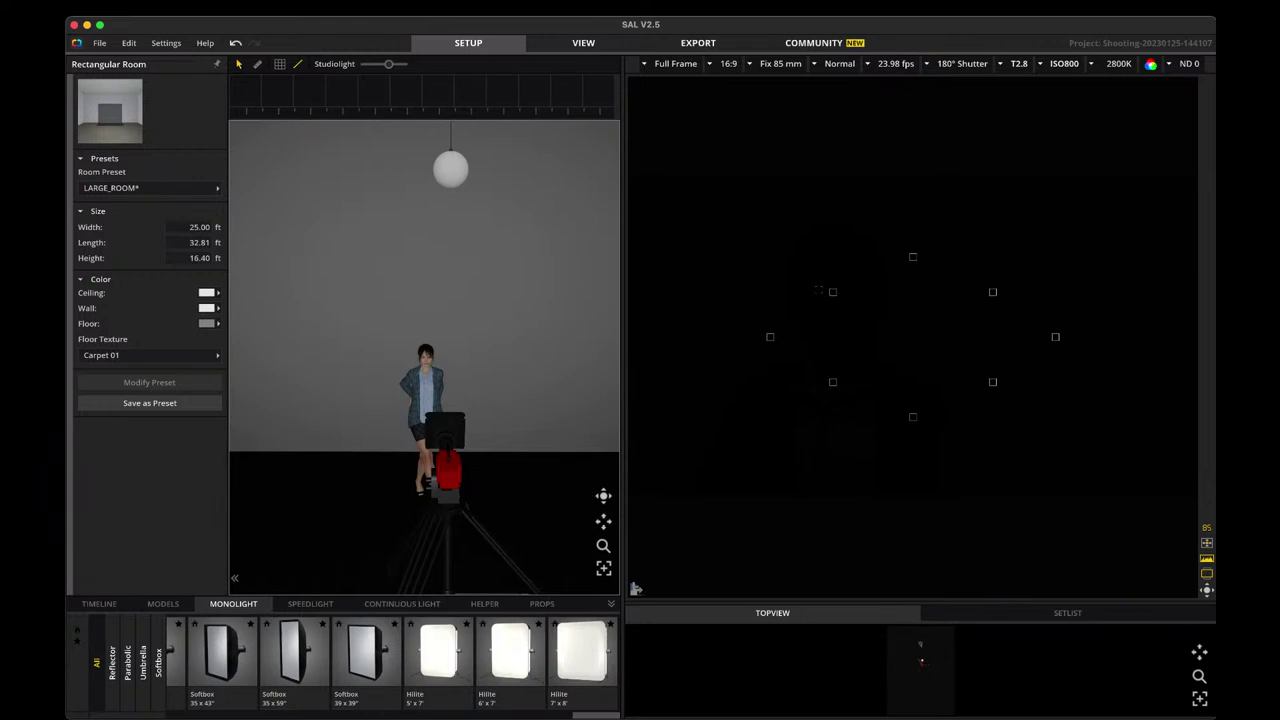
# Browse the speedlight library through to the largest softboxes.
pyautogui.click(310, 603)
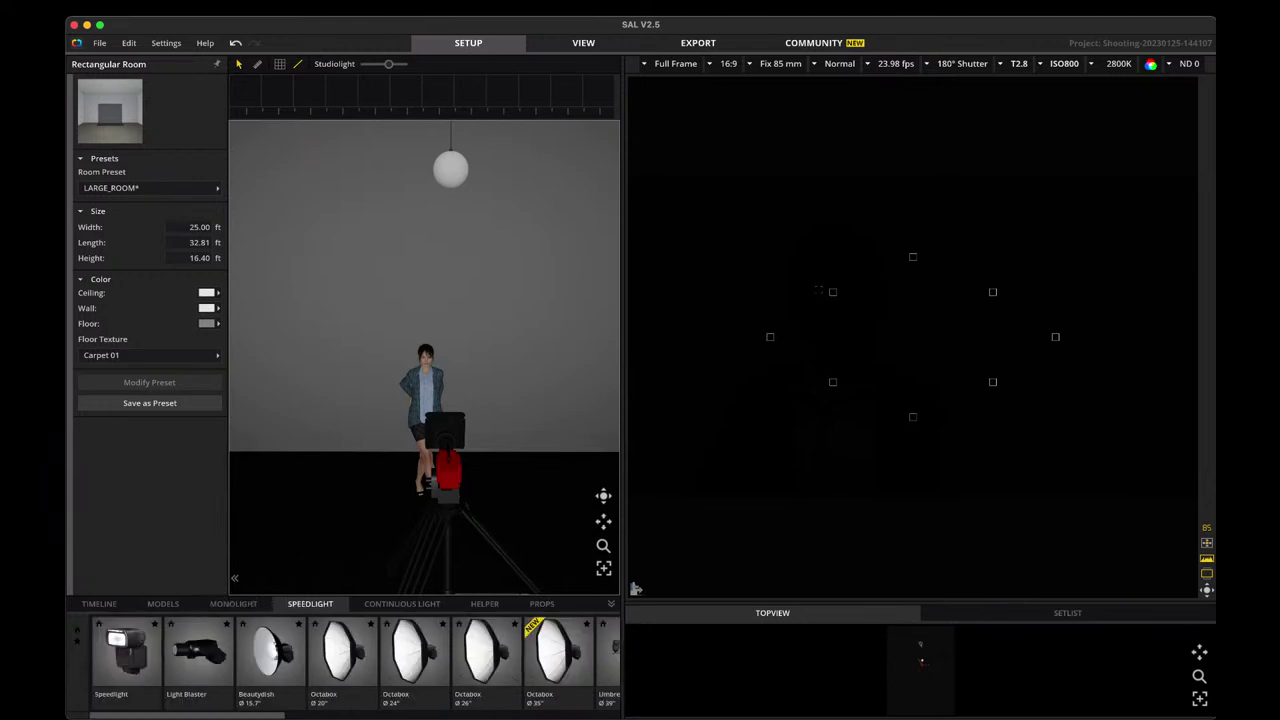
pyautogui.hscroll(10, 354, 663)
pyautogui.hscroll(8, 354, 663)
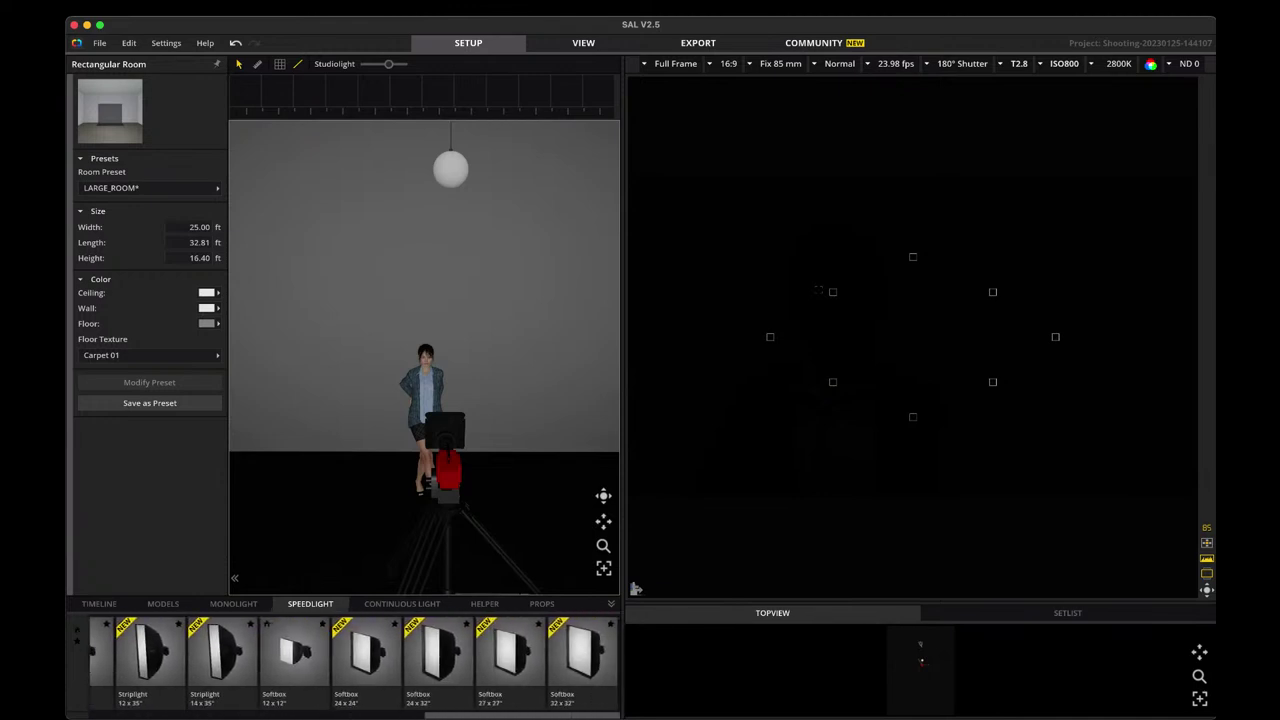
# Examine the continuous light library from the ring light through the Aputure and Arri fixtures.
pyautogui.click(402, 603)
pyautogui.hscroll(-10, 354, 663)
pyautogui.hscroll(-10, 354, 663)
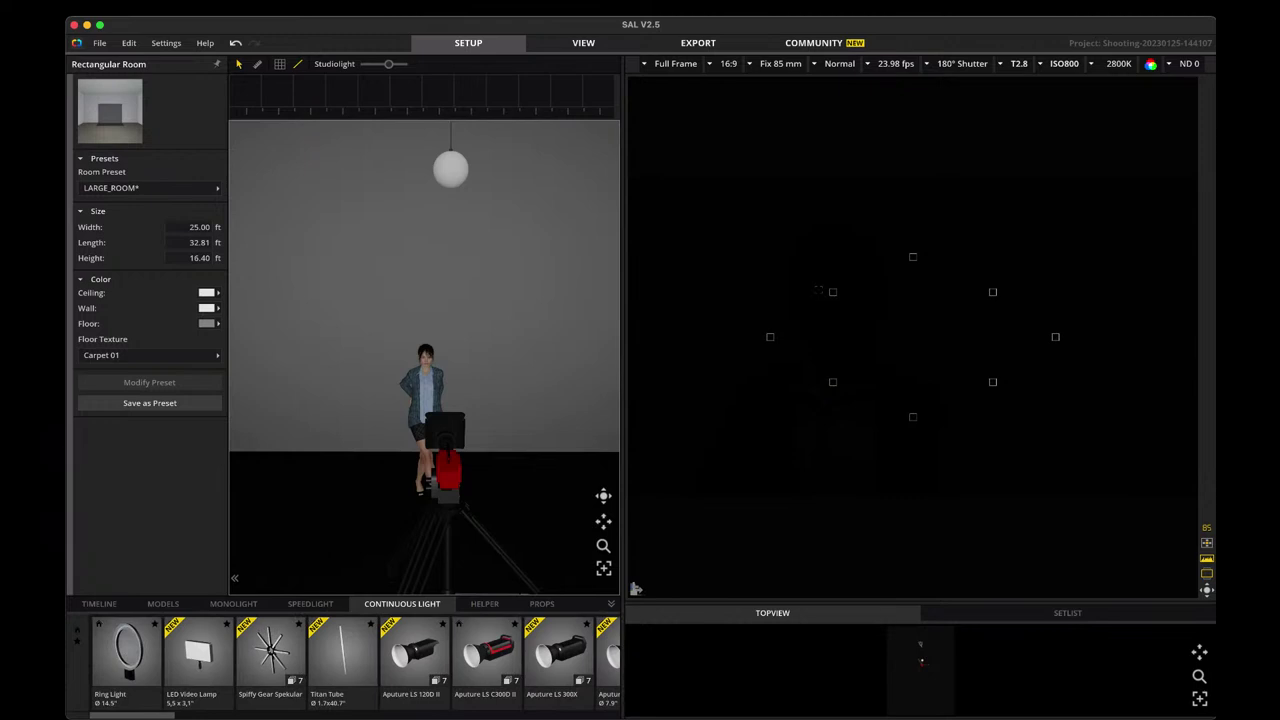
pyautogui.hscroll(5, 354, 663)
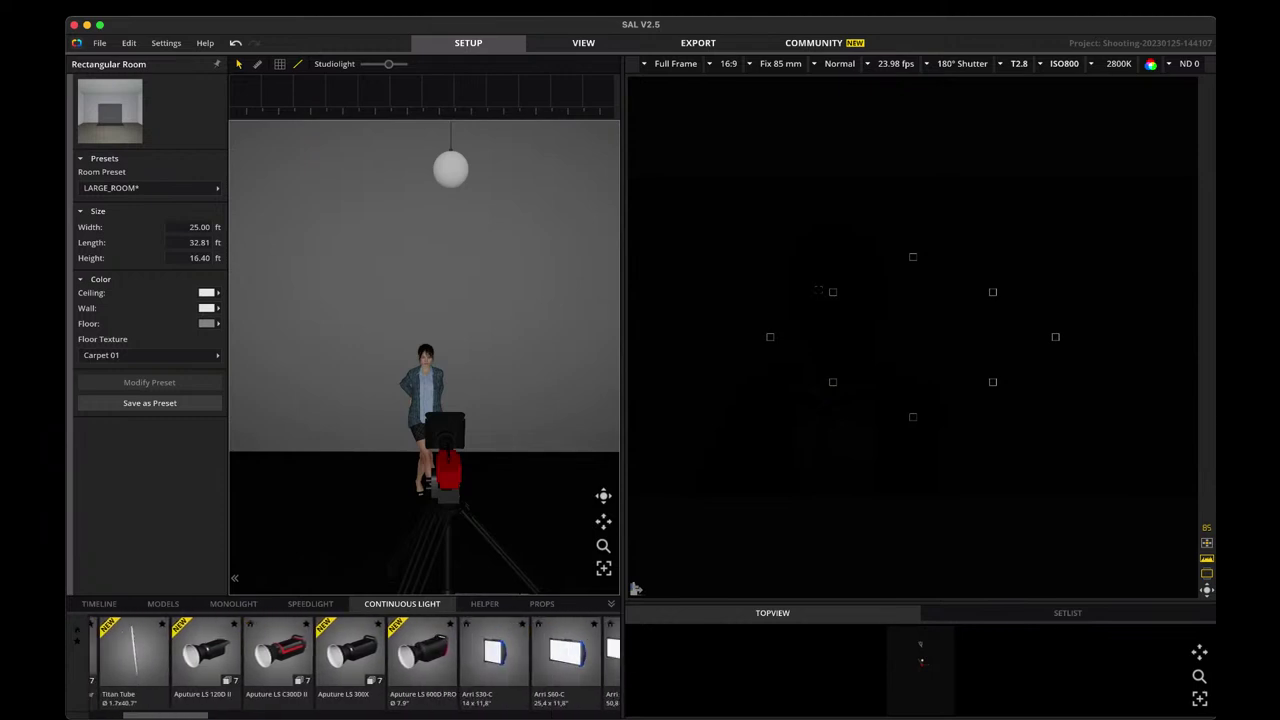
pyautogui.hscroll(1, 354, 663)
pyautogui.hscroll(3, 354, 663)
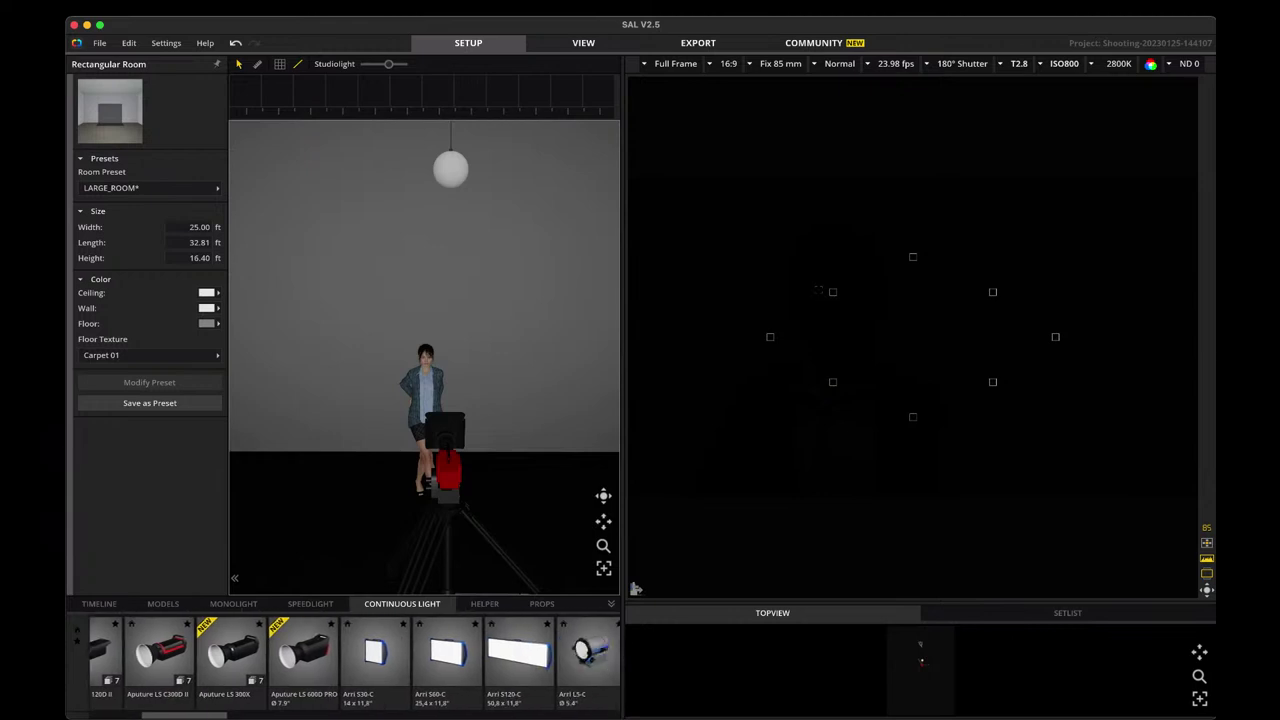
pyautogui.hscroll(10, 354, 663)
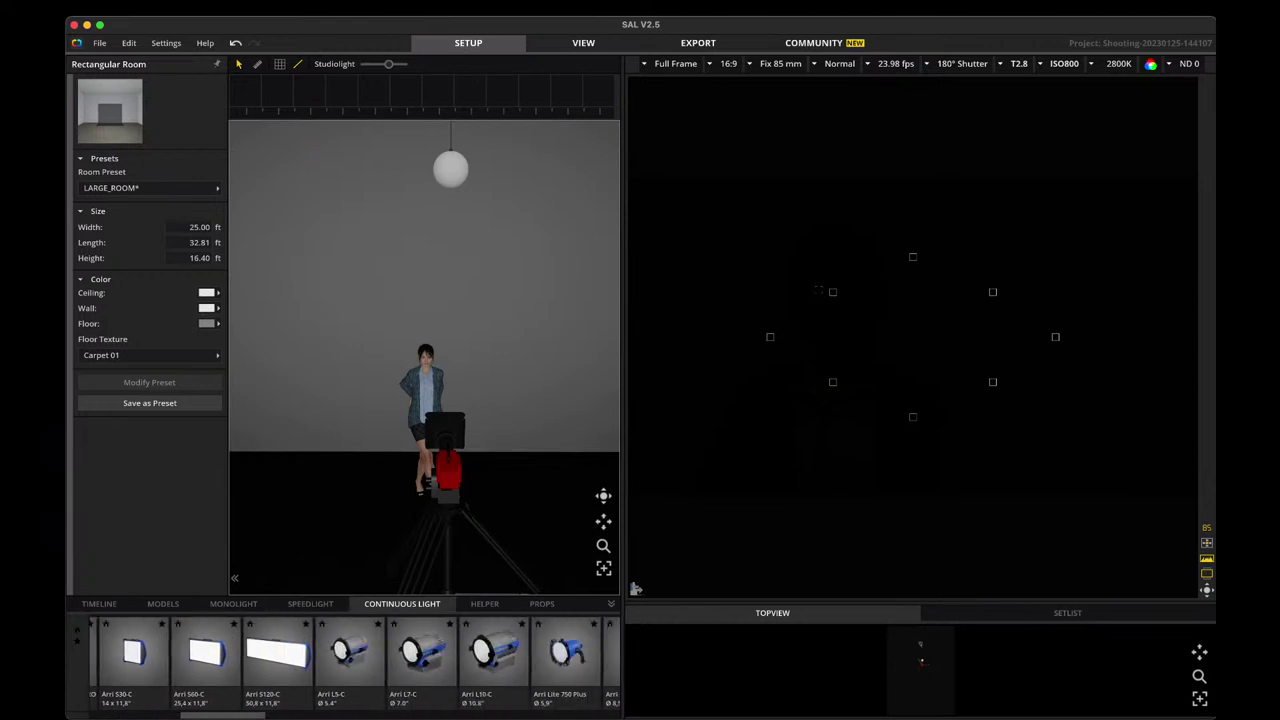
pyautogui.hscroll(10, 354, 663)
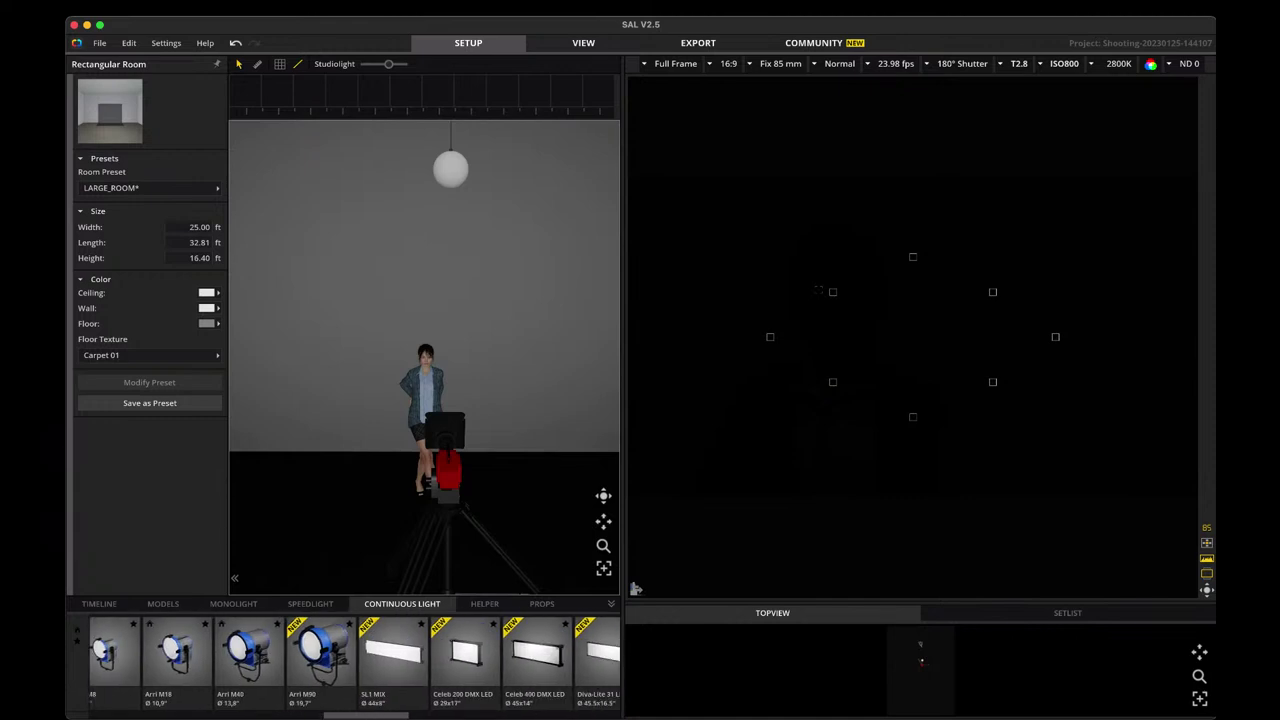
# Examine the remaining continuous lights, from the LED panels to the hanging lamps, bedside lamps and candles.
pyautogui.hscroll(1, 354, 663)
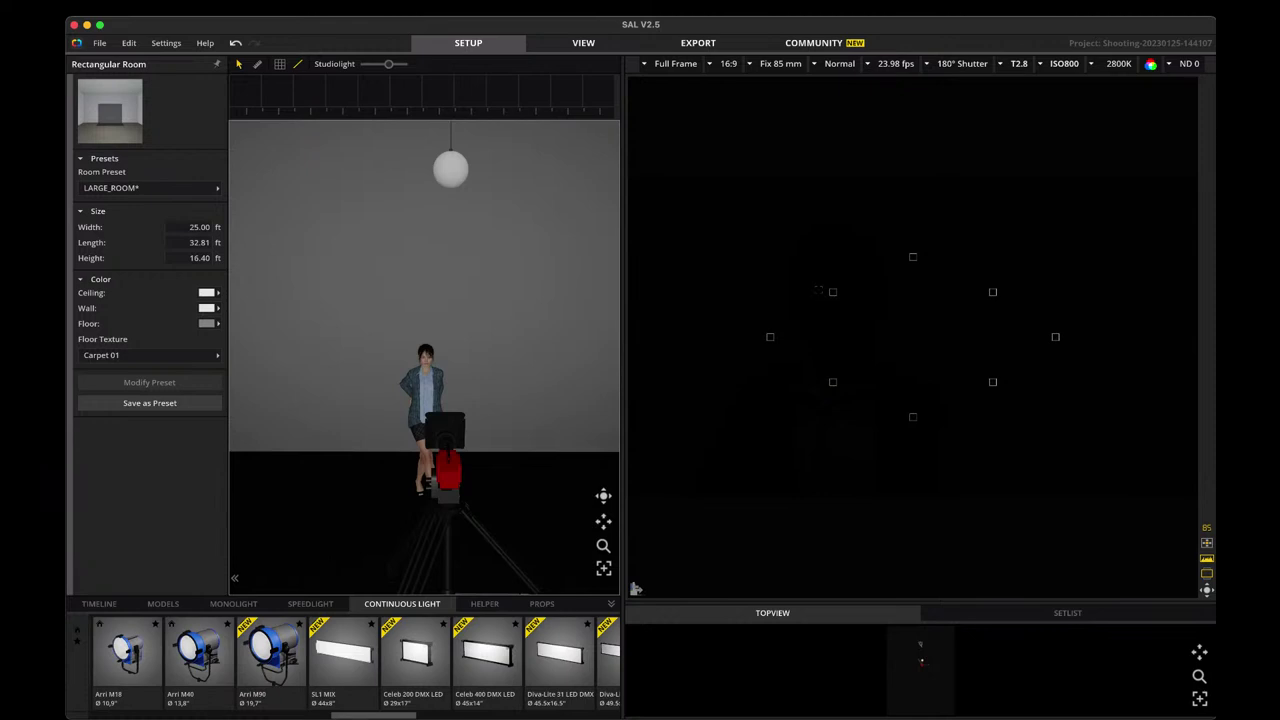
pyautogui.hscroll(4, 354, 663)
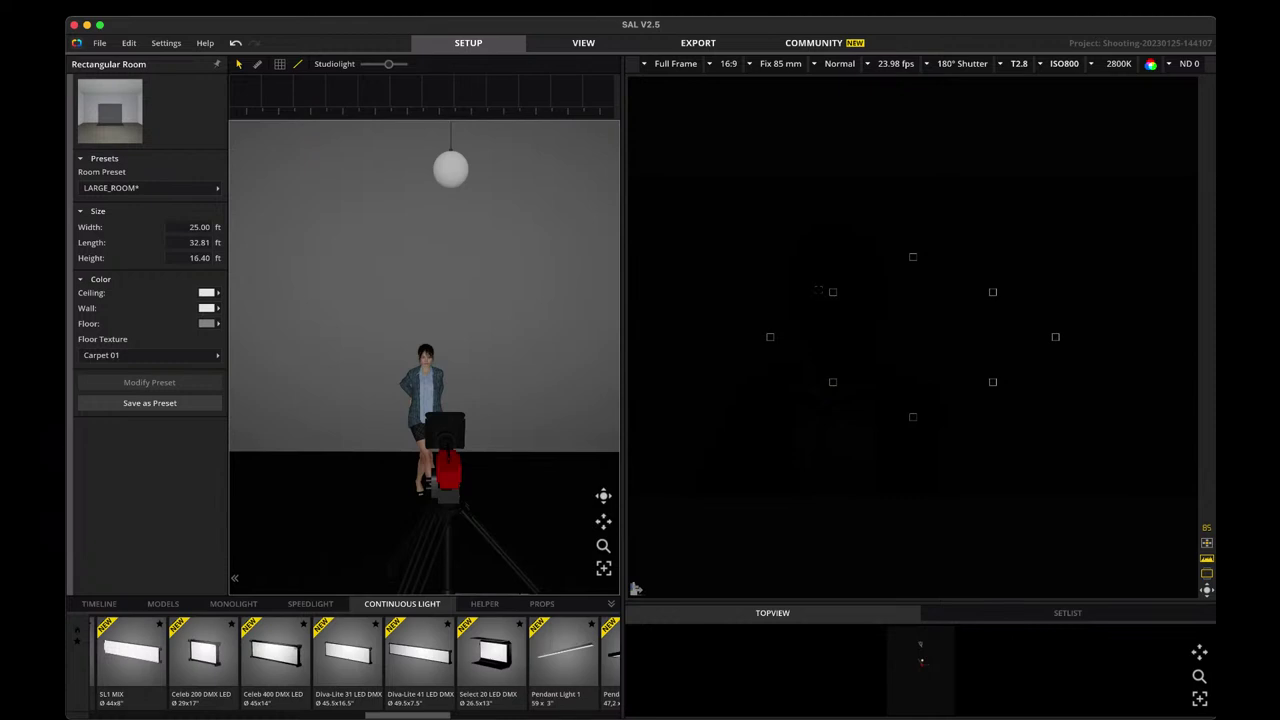
pyautogui.hscroll(2, 354, 663)
pyautogui.hscroll(5, 354, 663)
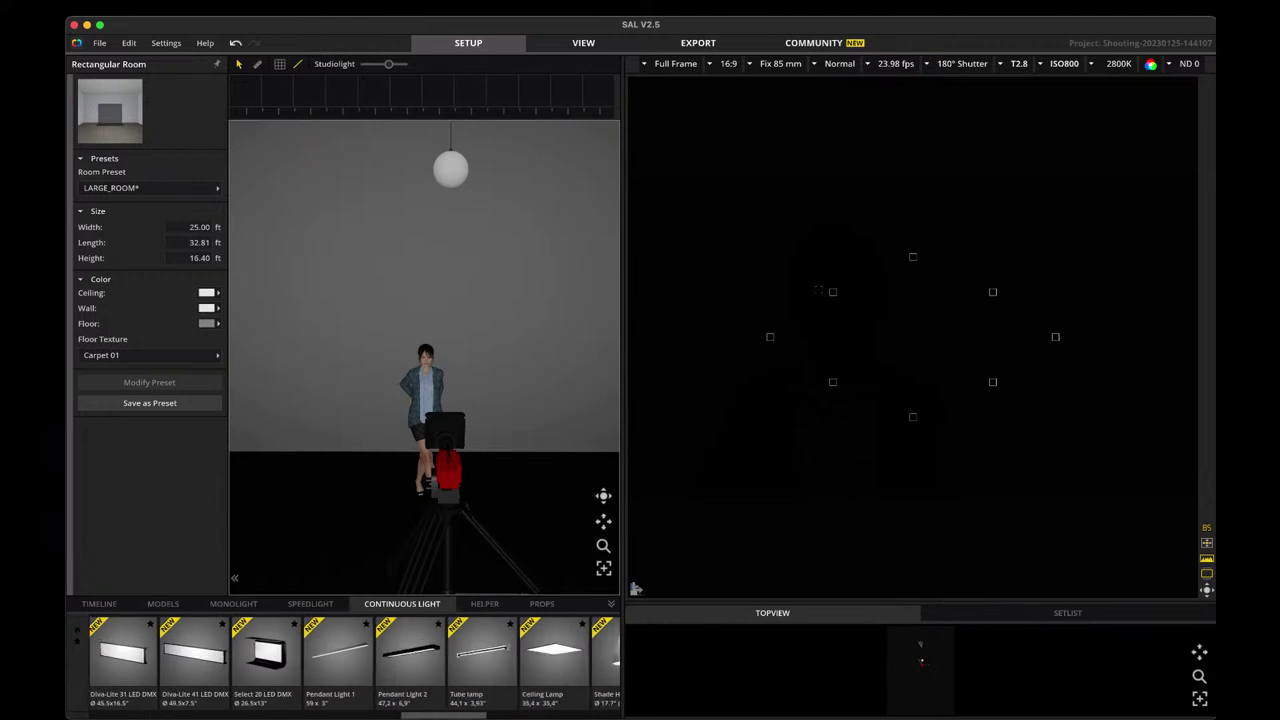
pyautogui.hscroll(6, 354, 663)
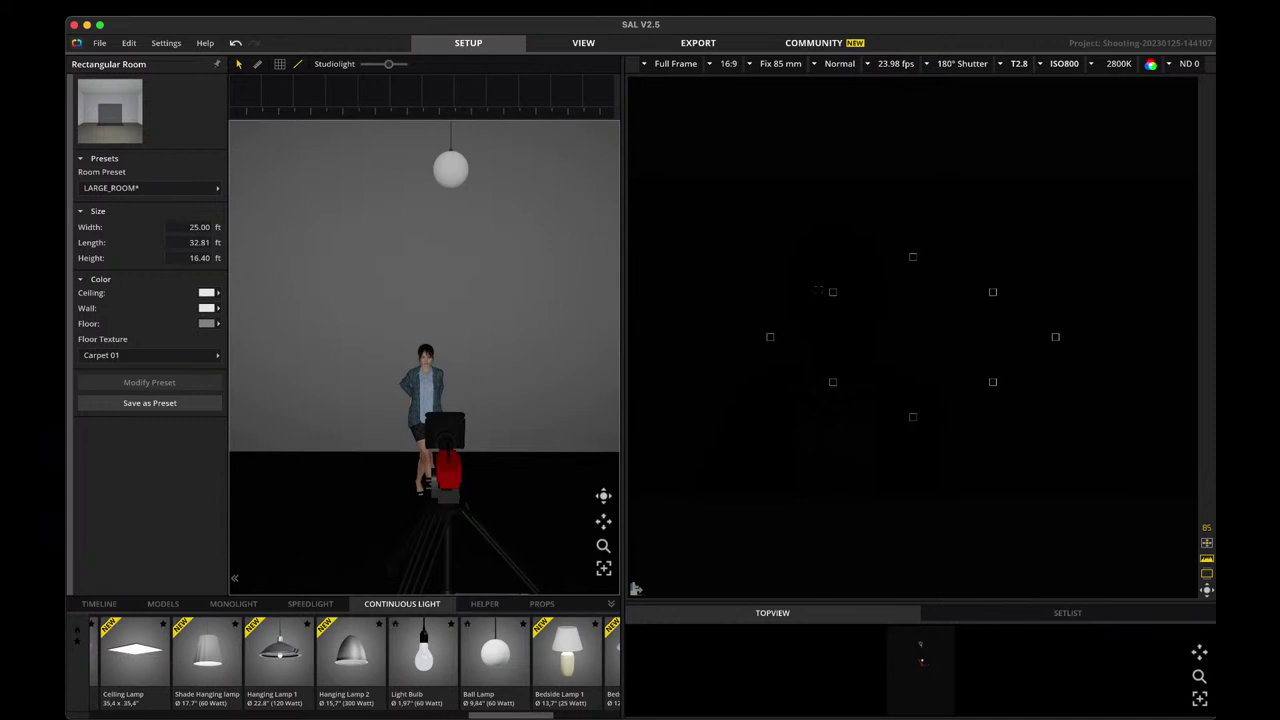
pyautogui.hscroll(10, 354, 663)
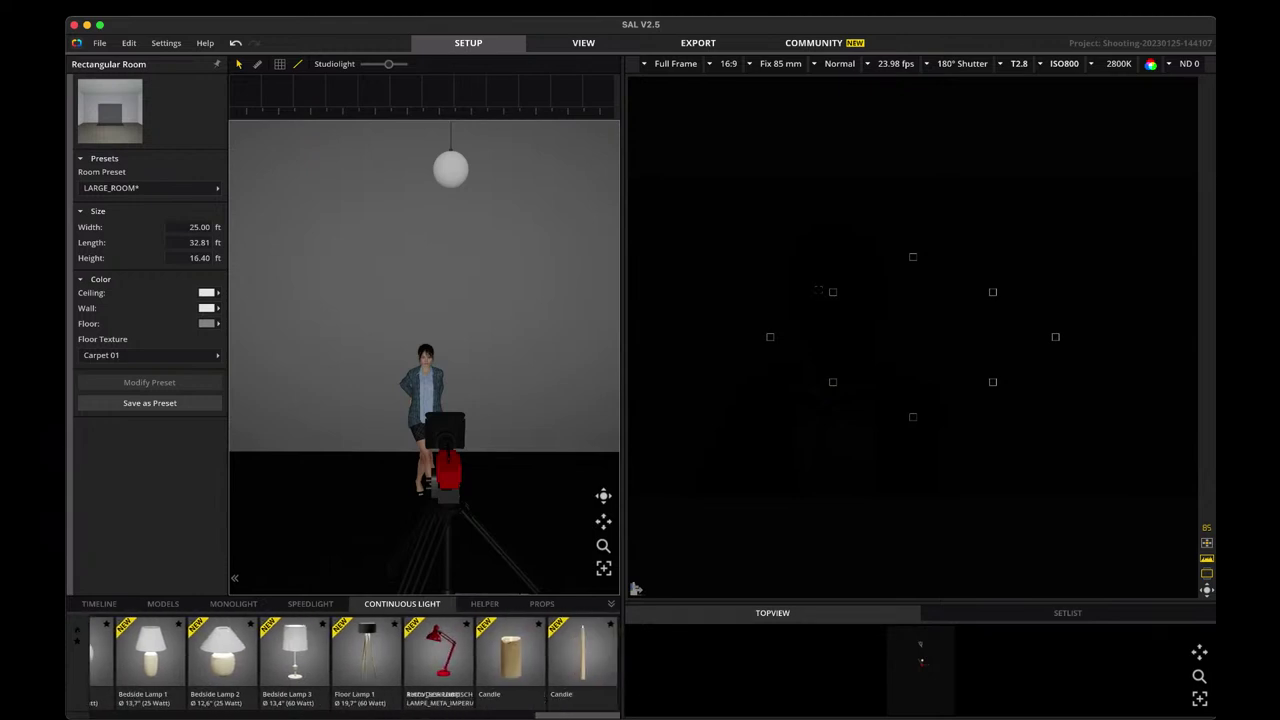
pyautogui.hscroll(-8, 354, 663)
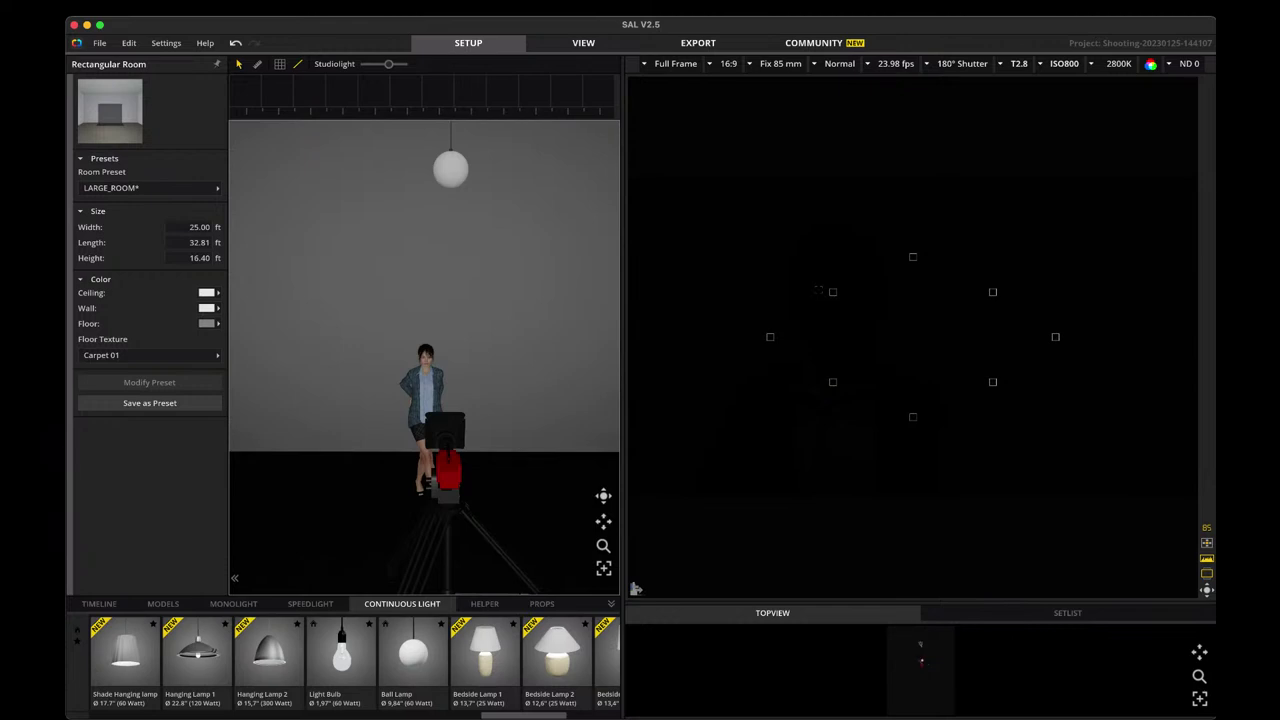
# Look through the helper items, including the backgrounds, light blocker, diffuser panel and reflectors.
pyautogui.click(484, 603)
pyautogui.hscroll(-2, 354, 664)
pyautogui.hscroll(5, 350, 660)
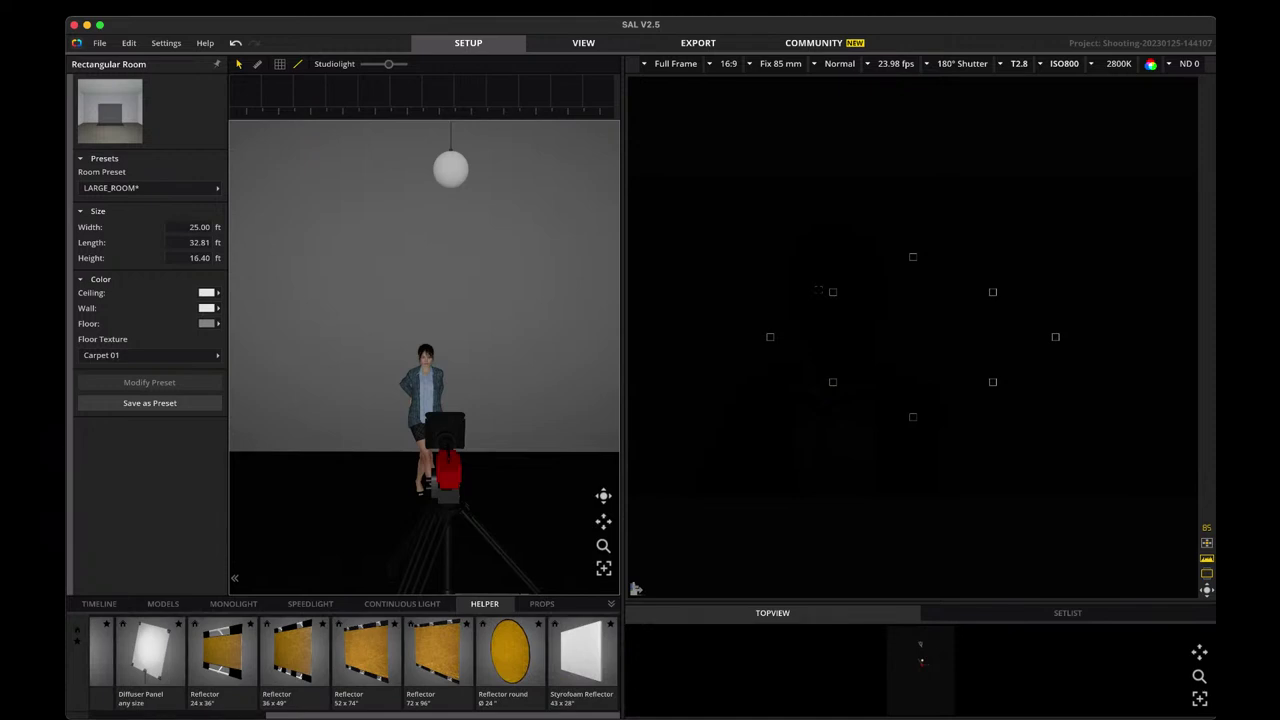
pyautogui.hscroll(-5, 354, 662)
pyautogui.hscroll(4, 354, 662)
pyautogui.hscroll(1, 354, 663)
pyautogui.hscroll(-5, 354, 663)
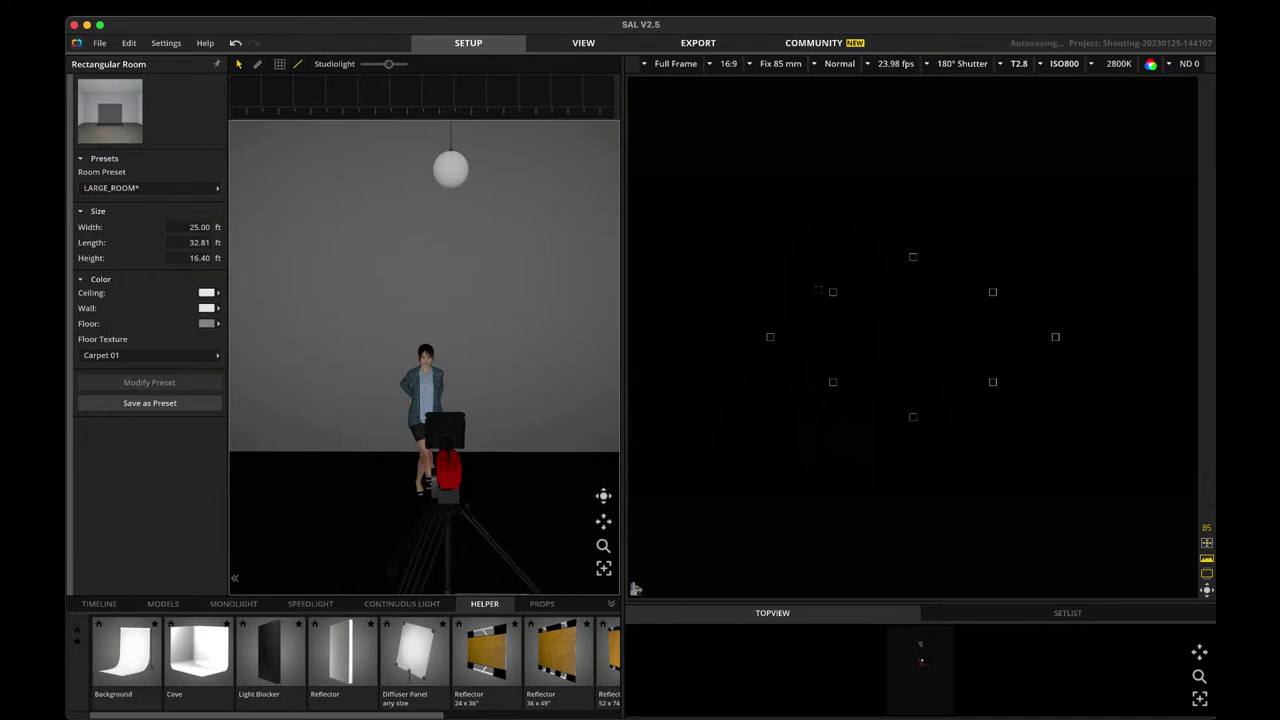
# Browse the props library through the cars, curtains and gymnastics equipment to its end.
pyautogui.click(541, 603)
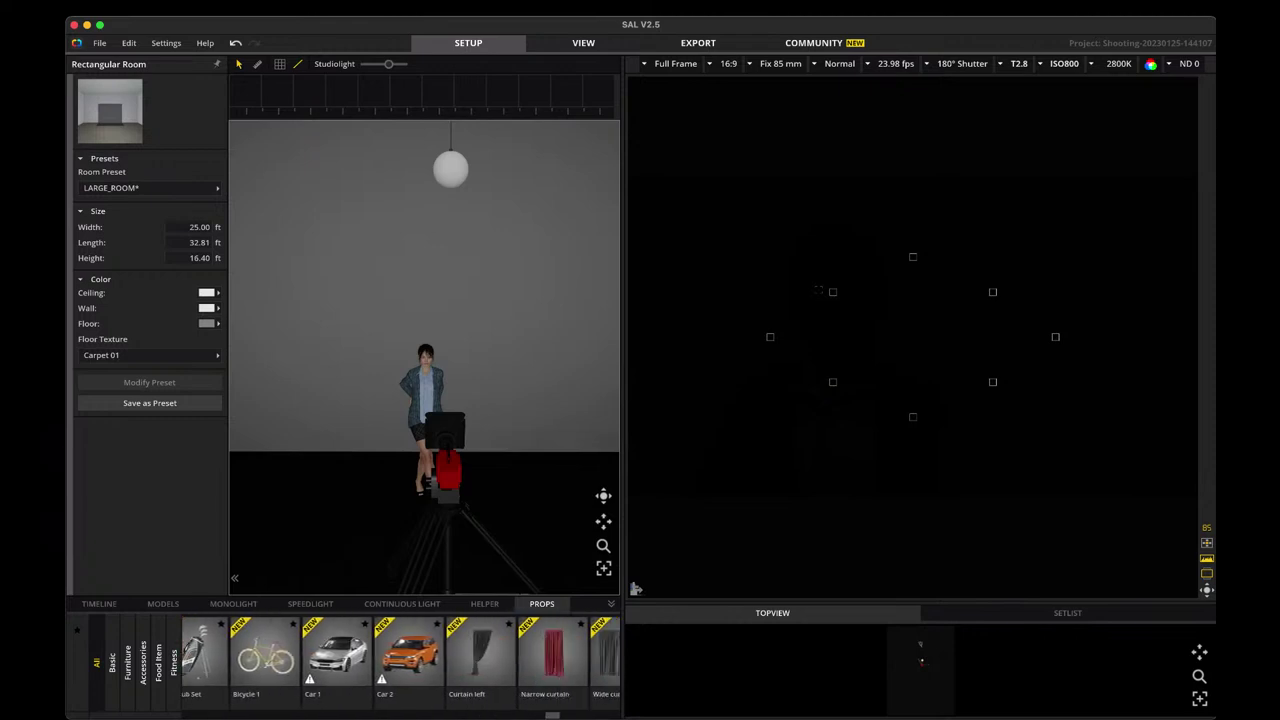
pyautogui.hscroll(5, 400, 660)
pyautogui.hscroll(1, 400, 660)
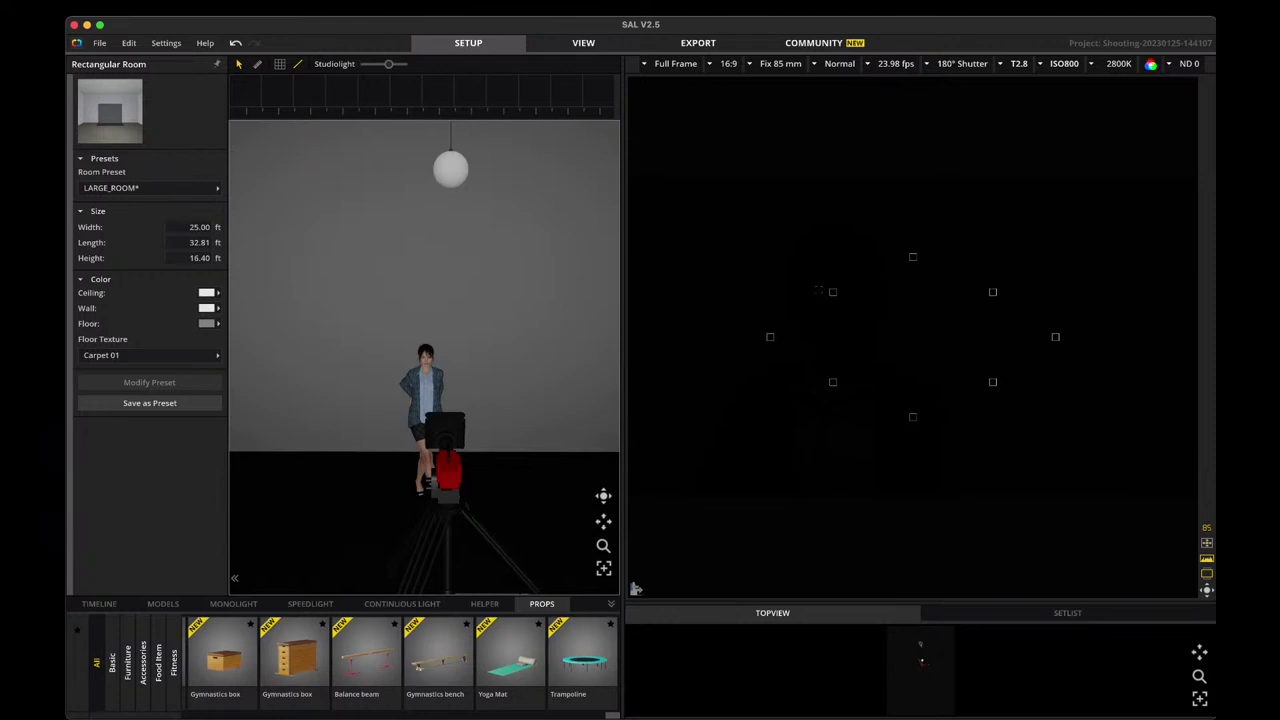
pyautogui.scroll(-5, 424, 357)
pyautogui.scroll(3, 424, 357)
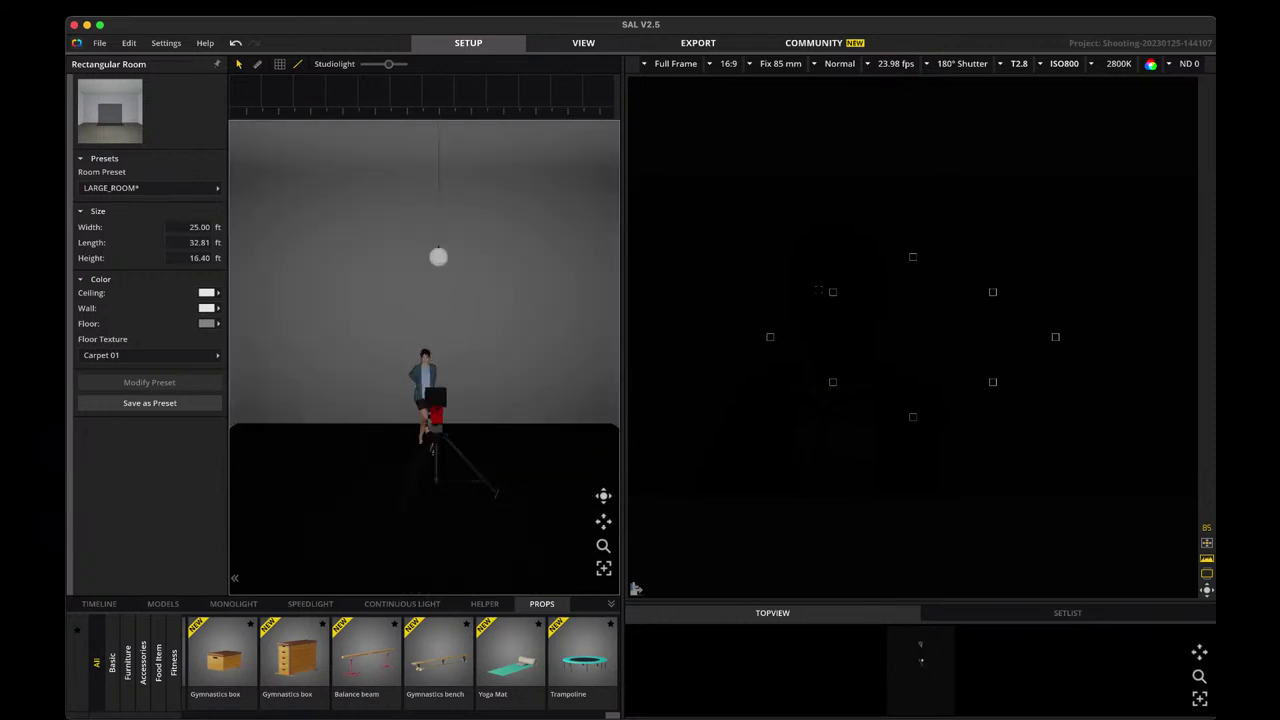
# Select the hanging ball lamp, switch it off and on, and look through the replacement light heads.
pyautogui.moveTo(424, 357); pyautogui.dragTo(325, 338)
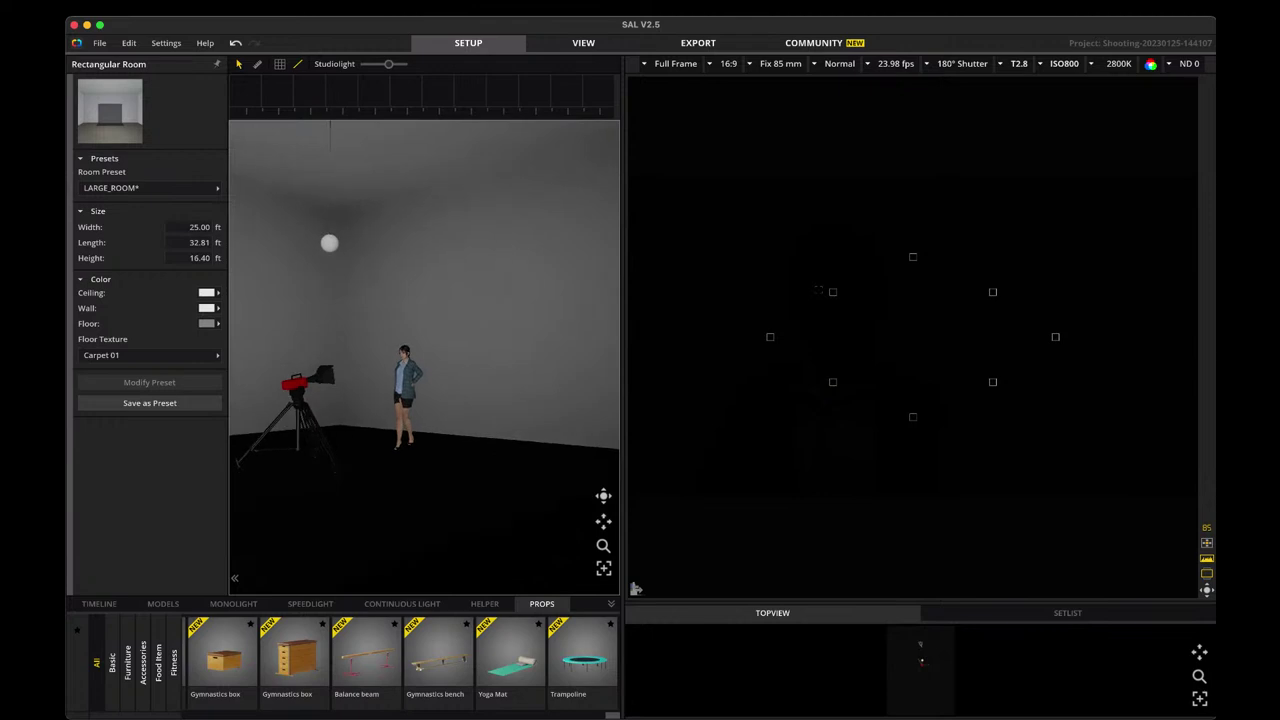
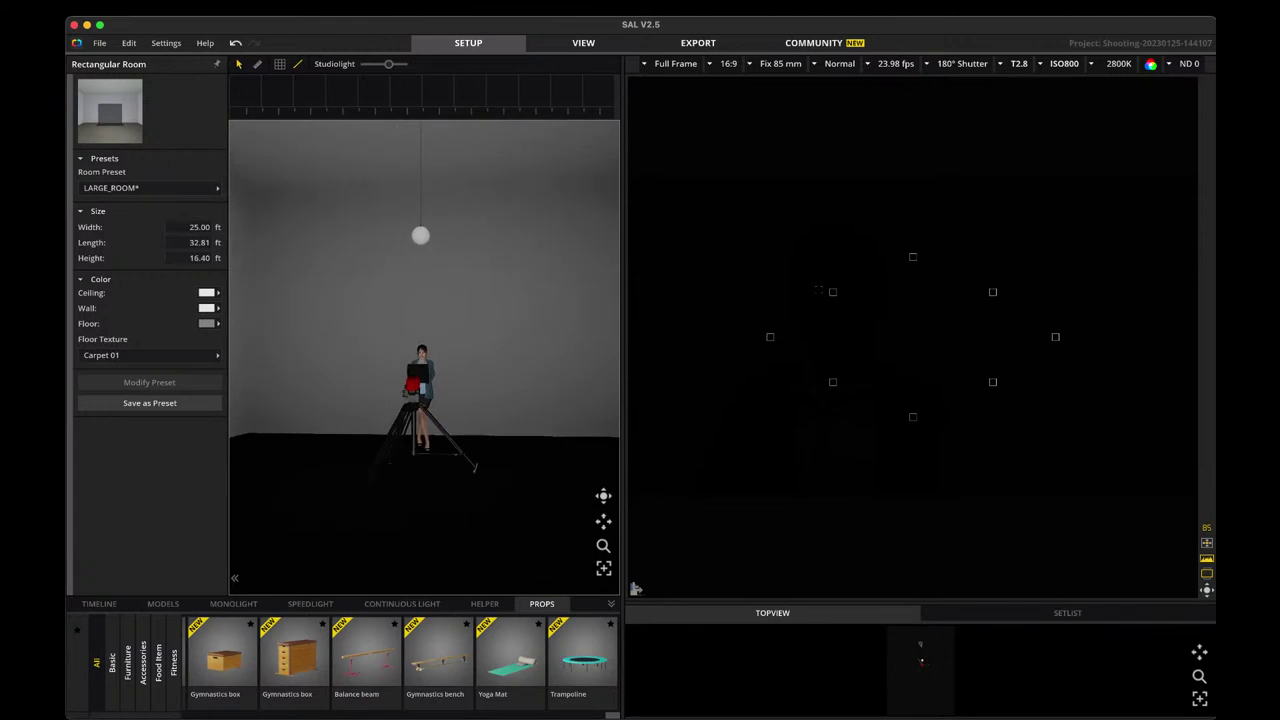
pyautogui.click(414, 243)
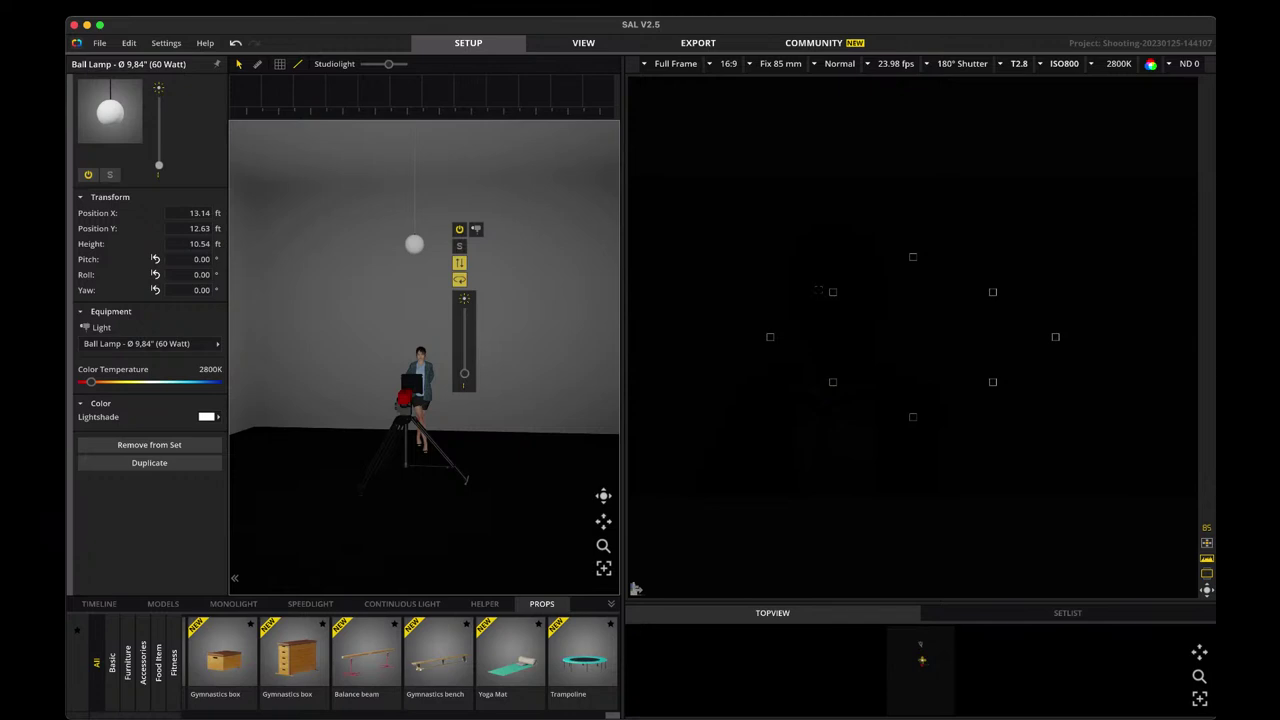
pyautogui.click(88, 175)
pyautogui.click(88, 175)
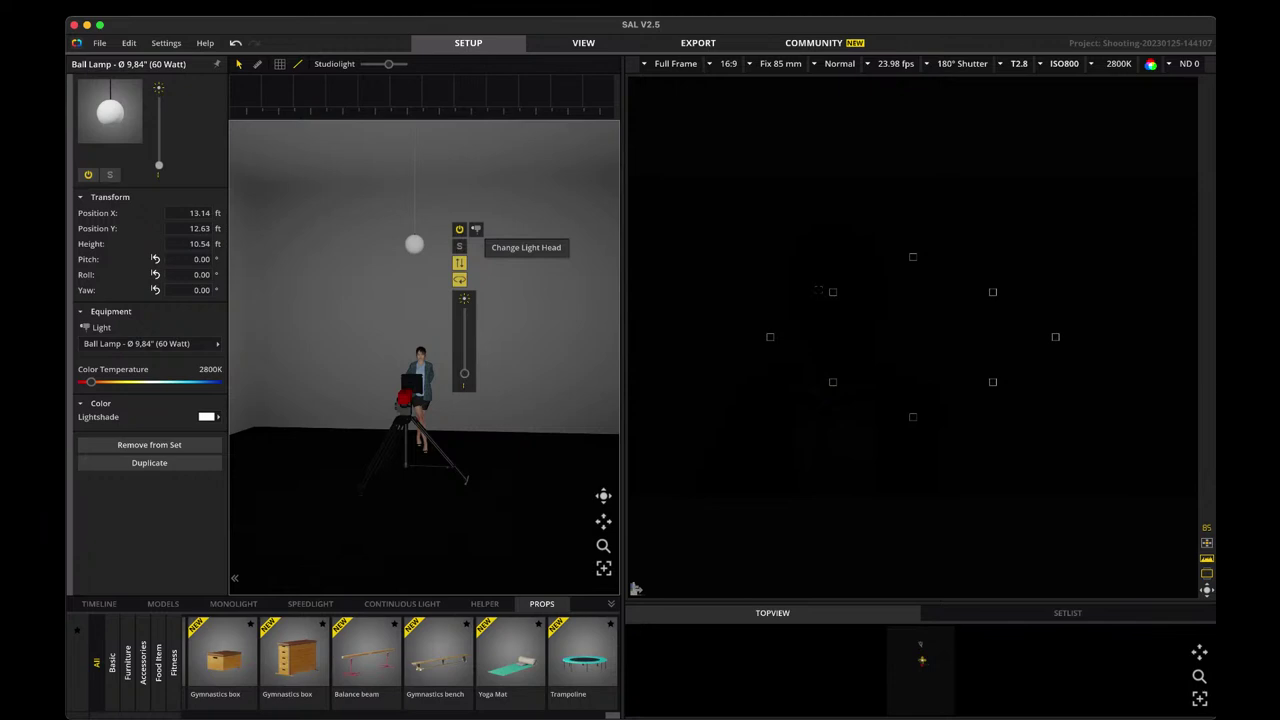
pyautogui.click(476, 229)
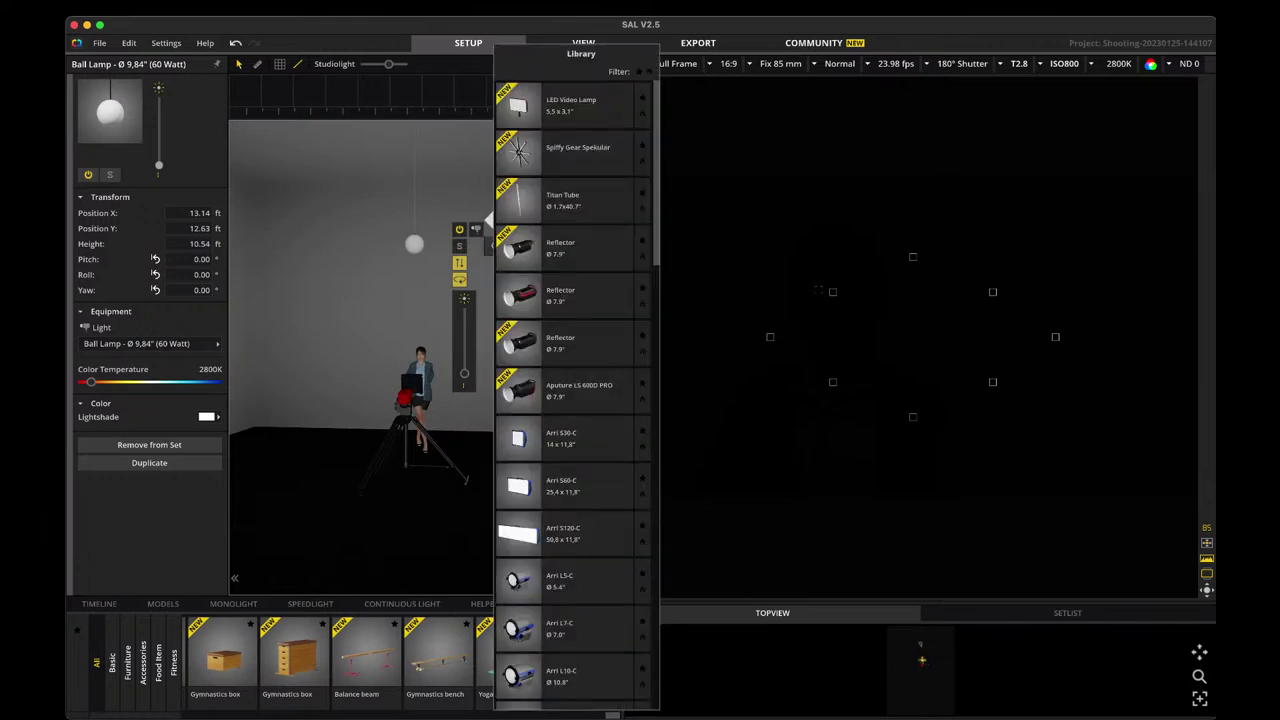
pyautogui.press('Escape')
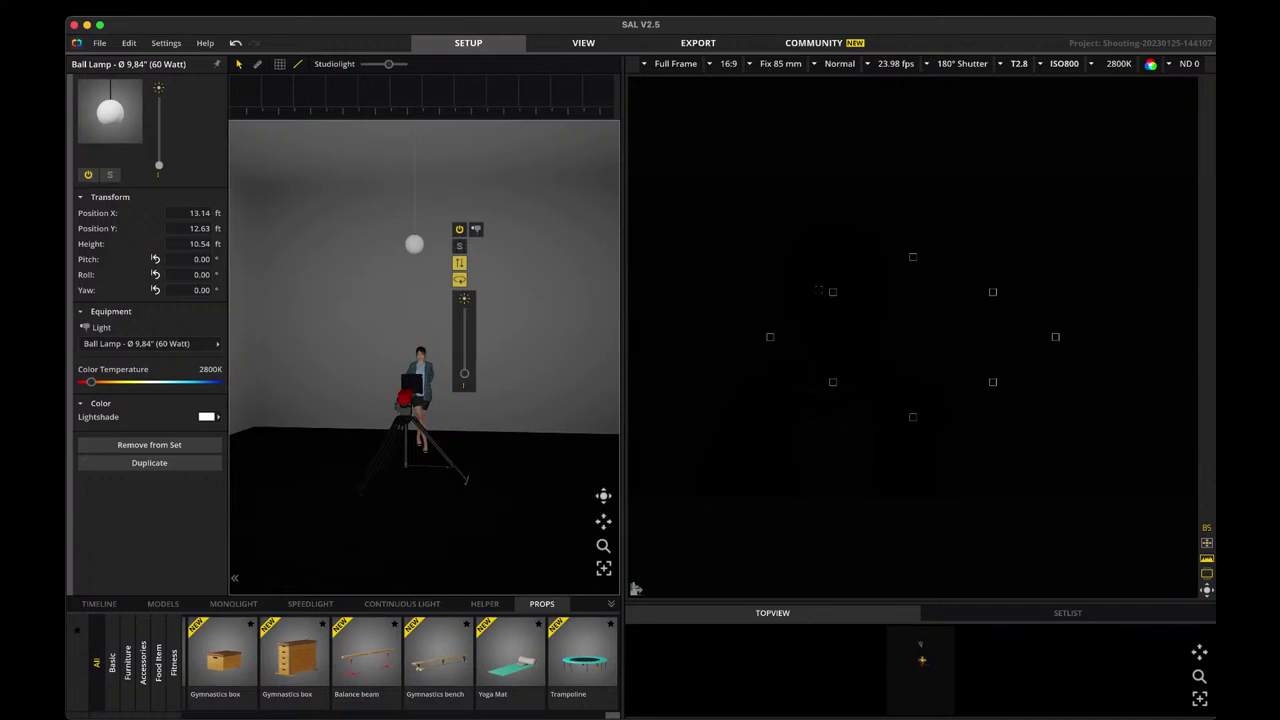
# Raise the ball lamp's intensity to 100 and check the Light Bulb and Ball Lamp details in the continuous light library.
pyautogui.click(401, 603)
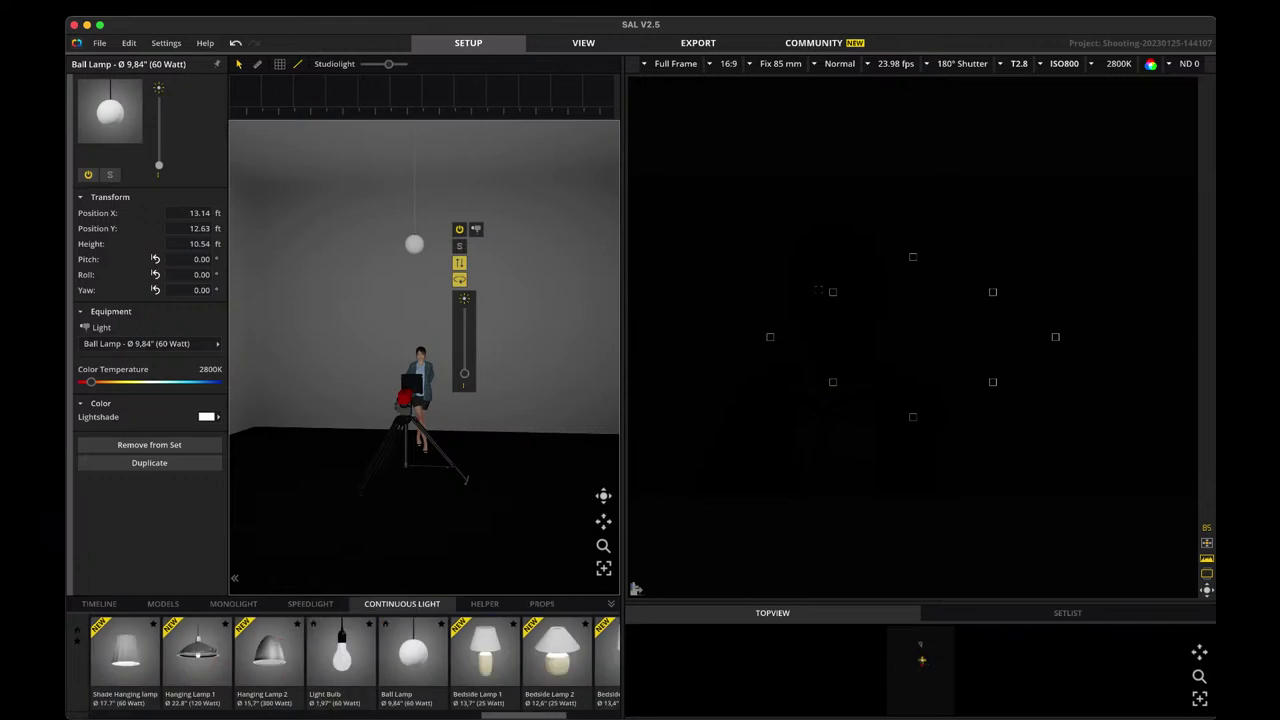
pyautogui.moveTo(464, 373); pyautogui.dragTo(464, 311)
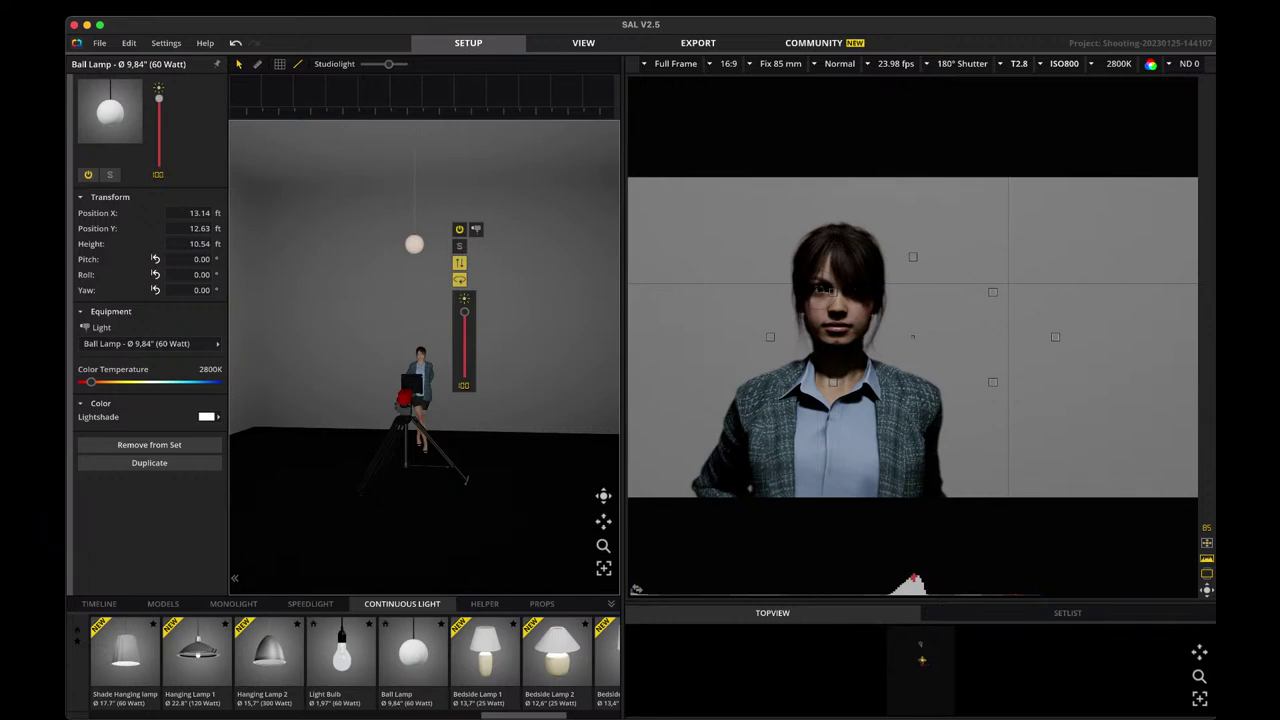
pyautogui.click(341, 655)
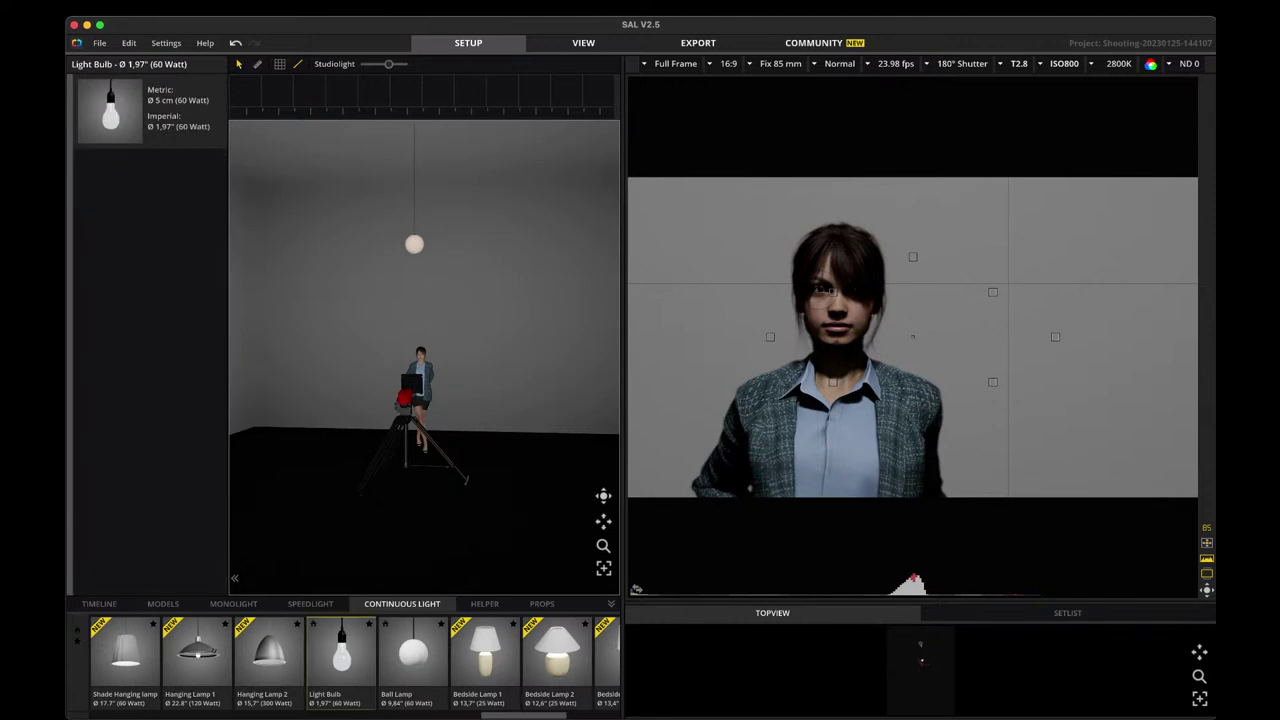
pyautogui.click(413, 655)
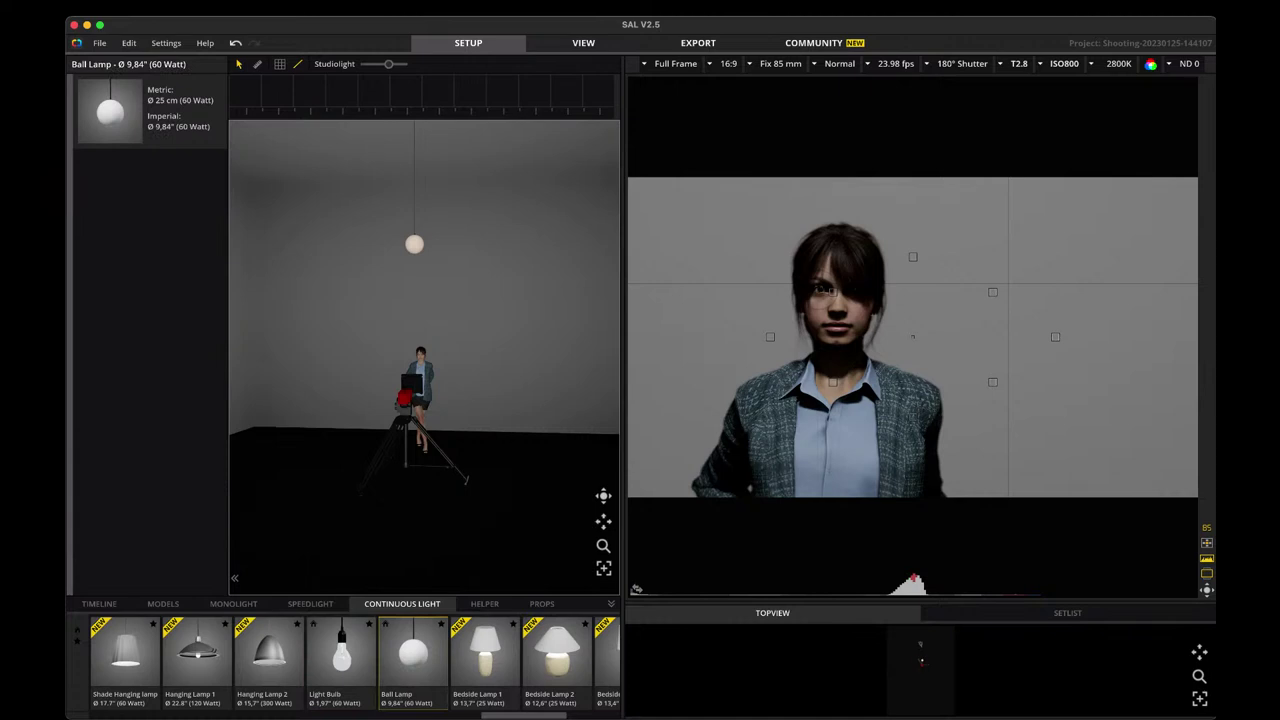
# Move the ball lamp above and behind the camera, to about X 13.78 ft, Y 15.45 ft and height 8.83 ft.
pyautogui.click(414, 244)
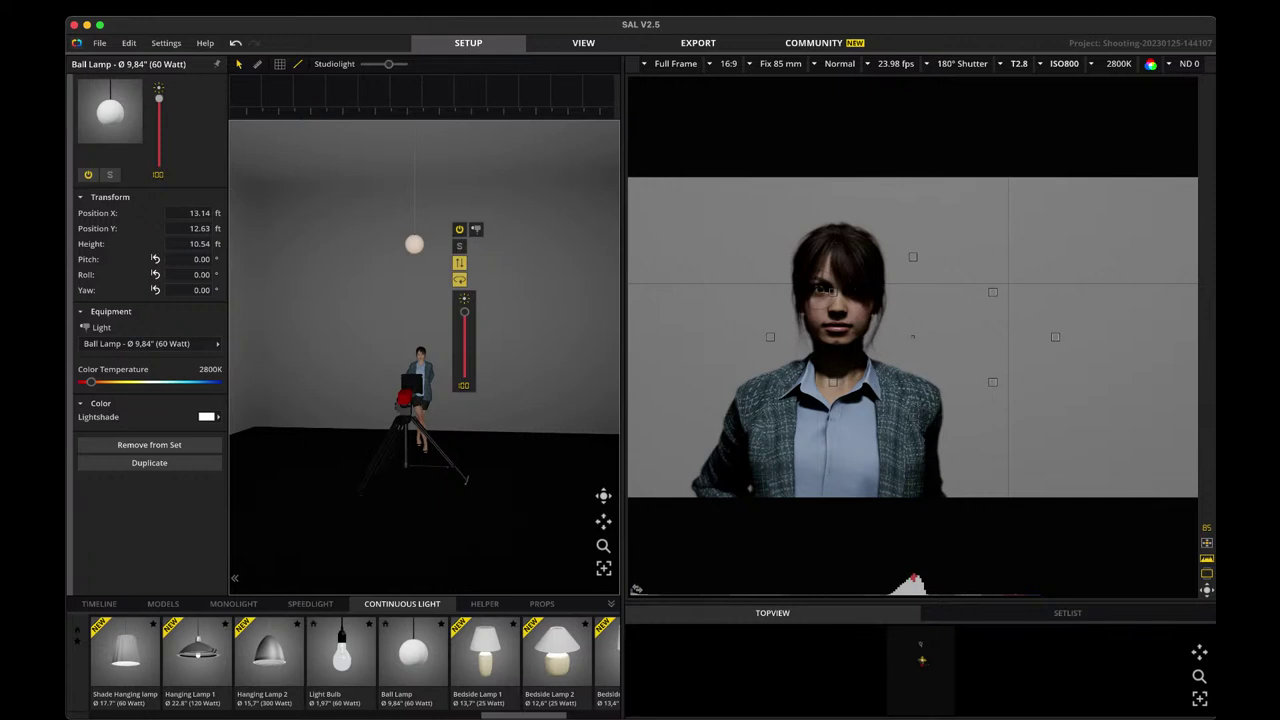
pyautogui.moveTo(921, 660)
pyautogui.mouseDown()
pyautogui.moveTo(920, 641)
pyautogui.moveTo(922, 666)
pyautogui.mouseUp()
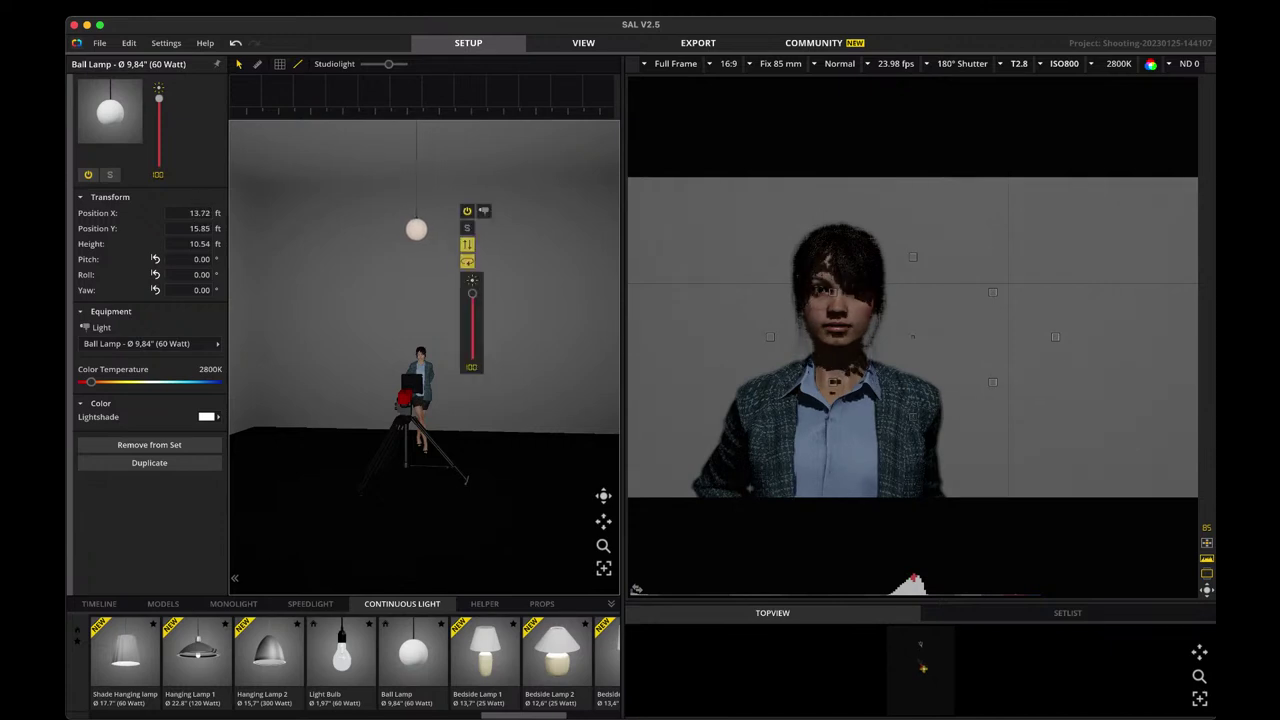
pyautogui.moveTo(500, 300); pyautogui.dragTo(405, 300)
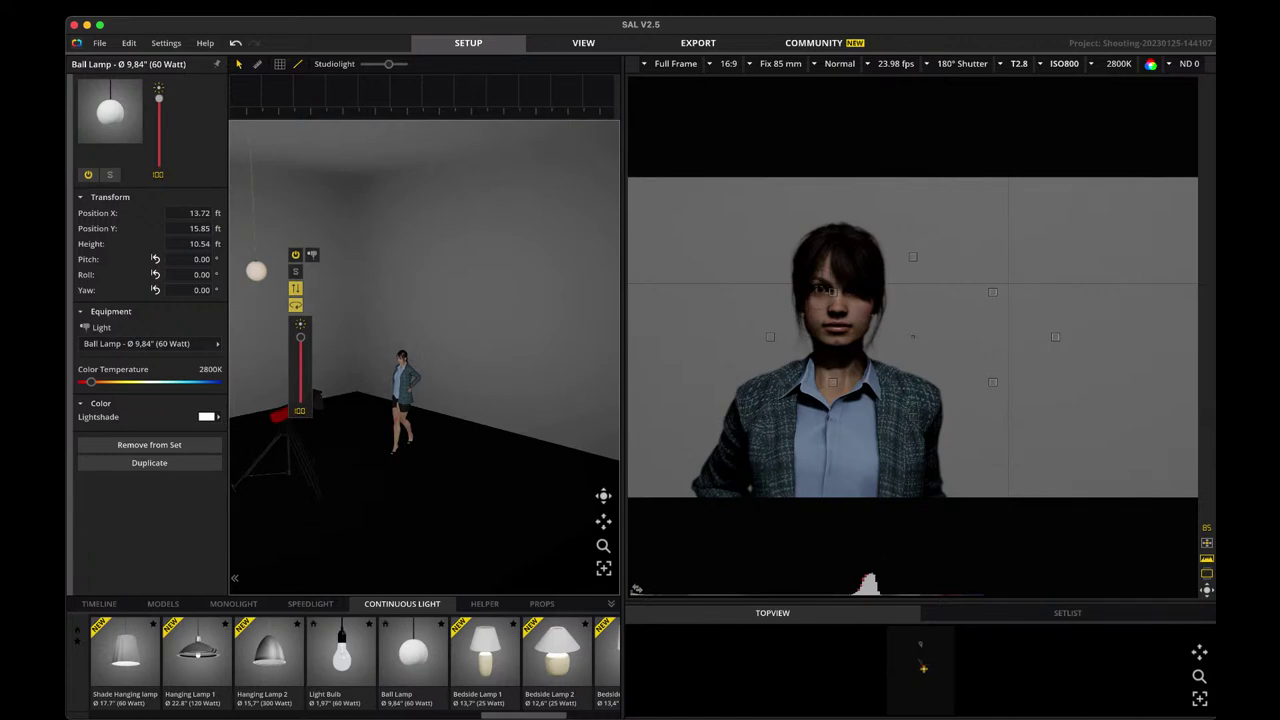
pyautogui.moveTo(256, 271)
pyautogui.mouseDown()
pyautogui.moveTo(244, 271)
pyautogui.moveTo(265, 271)
pyautogui.mouseUp()
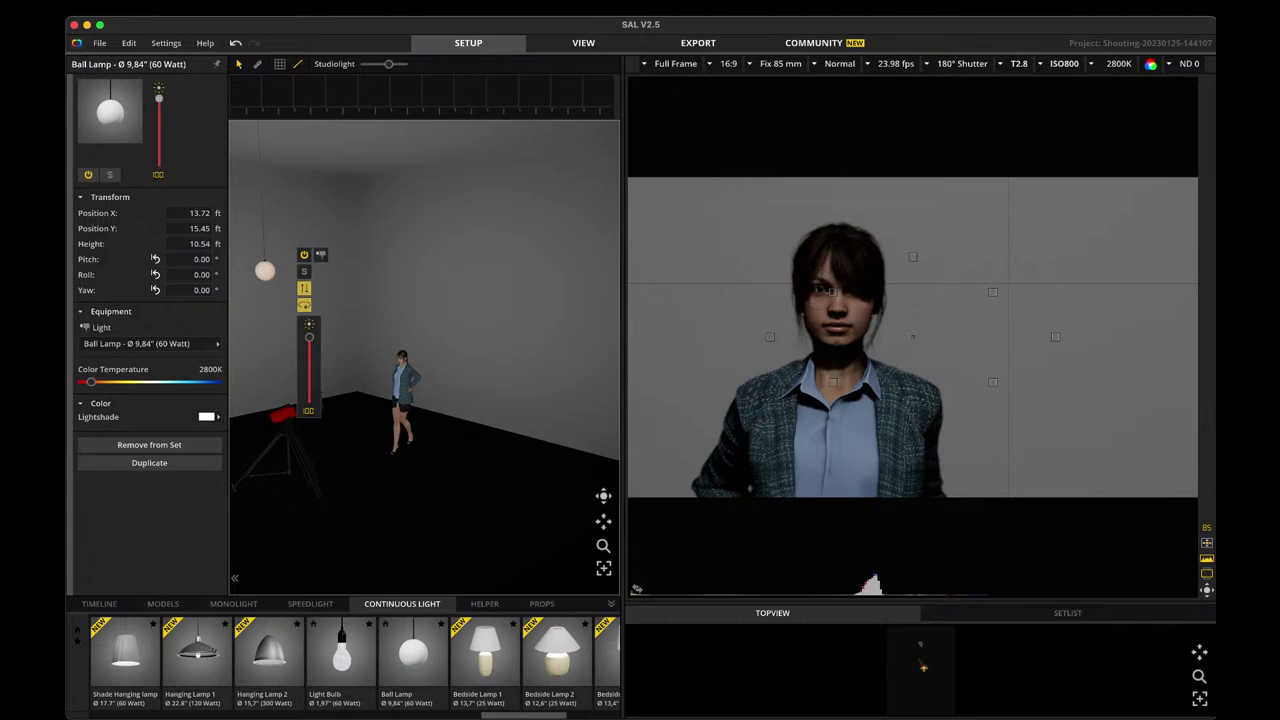
pyautogui.moveTo(265, 271); pyautogui.dragTo(305, 334)
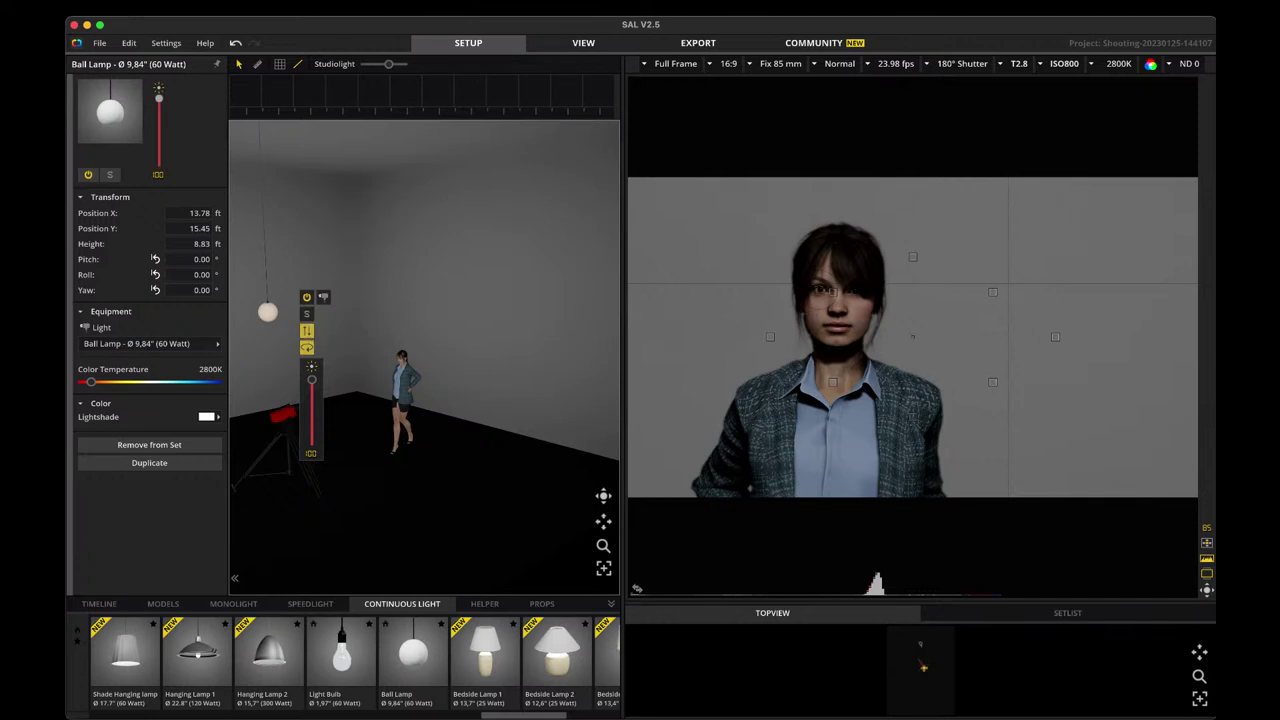
# Set the ball lamp's color temperature to 3200K and view its lightshade color options without changing them.
pyautogui.moveTo(90, 382)
pyautogui.mouseDown()
pyautogui.moveTo(173, 382)
pyautogui.moveTo(98, 382)
pyautogui.mouseUp()
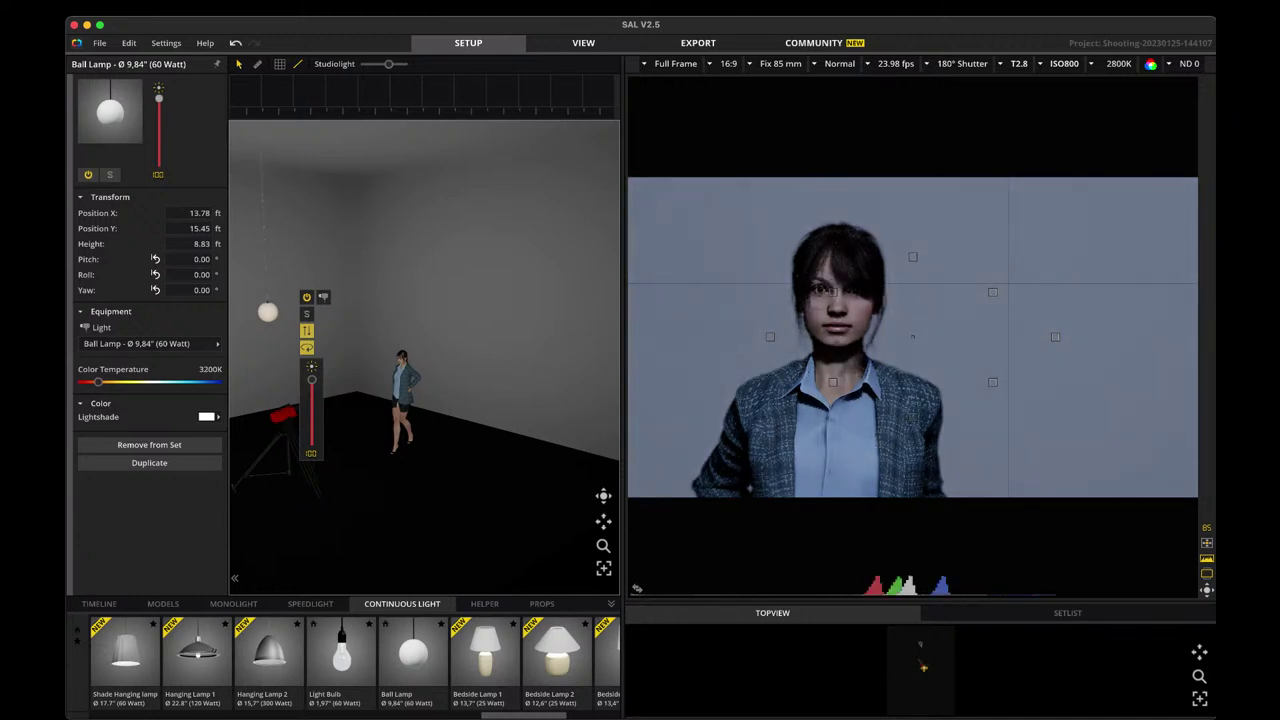
pyautogui.click(206, 416)
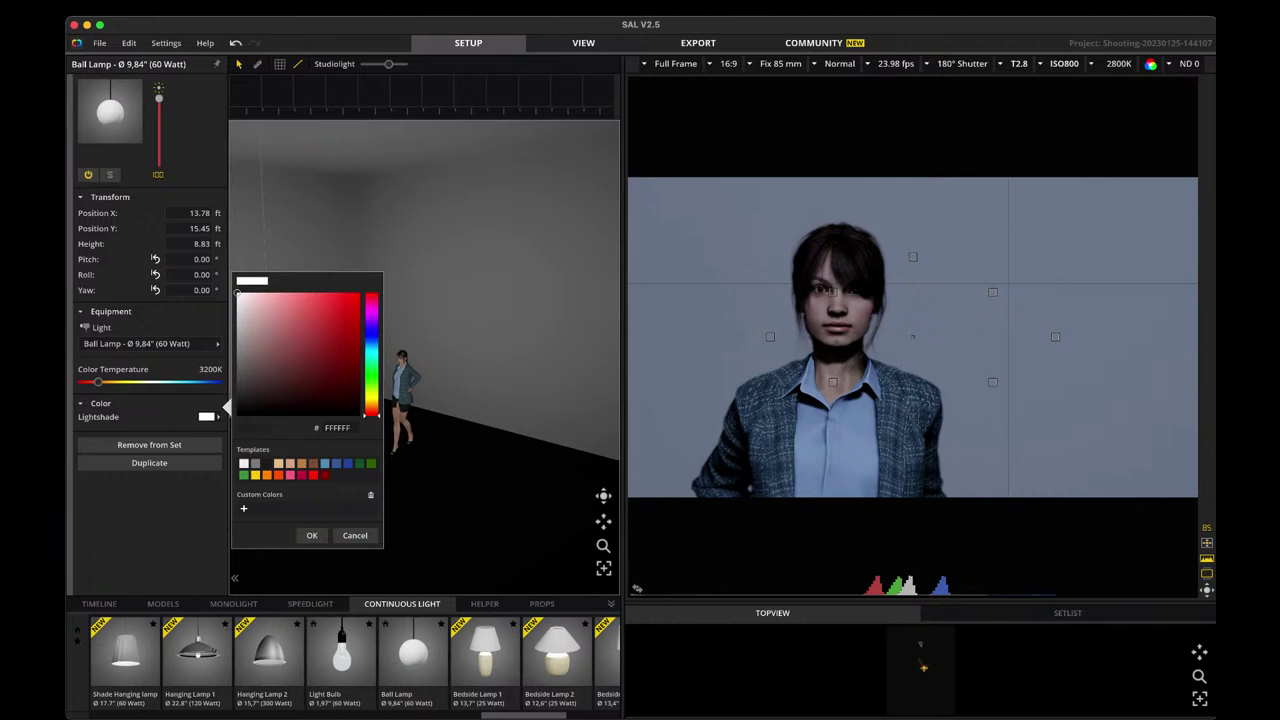
pyautogui.press('Escape')
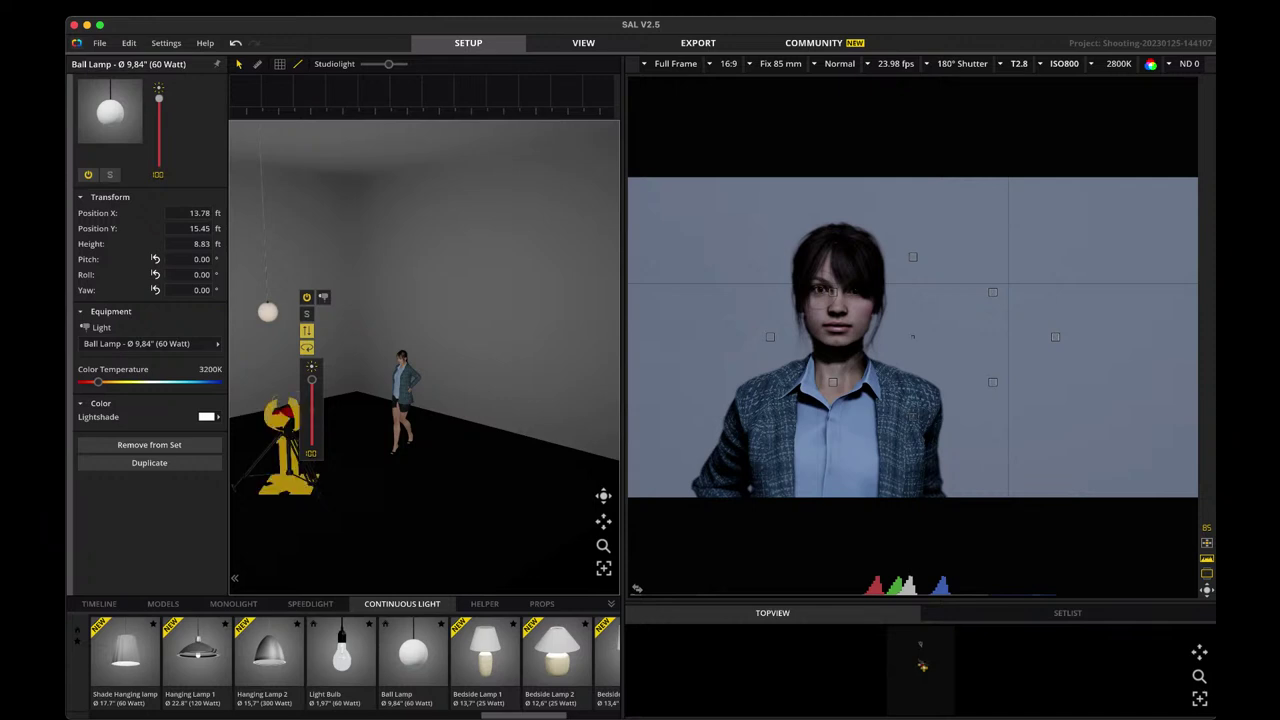
# Select the camera and switch it to Photo mode and back to Film mode.
pyautogui.click(285, 420)
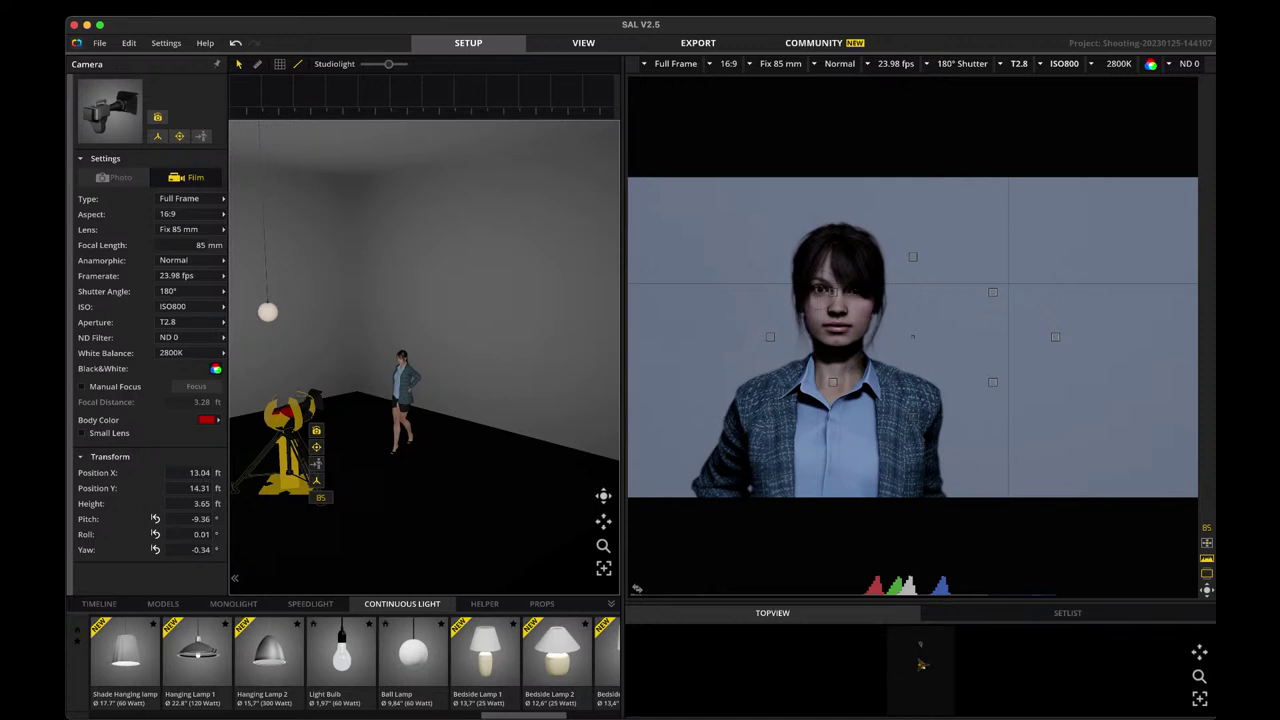
pyautogui.click(114, 177)
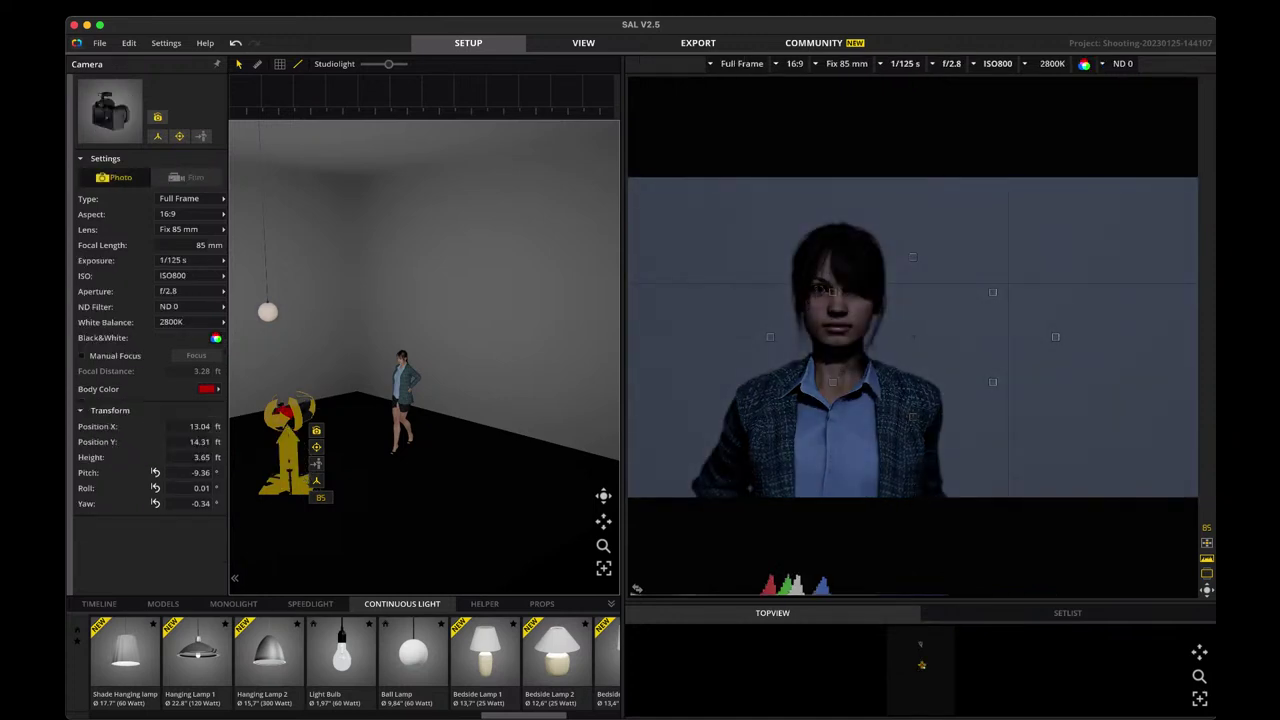
pyautogui.click(186, 177)
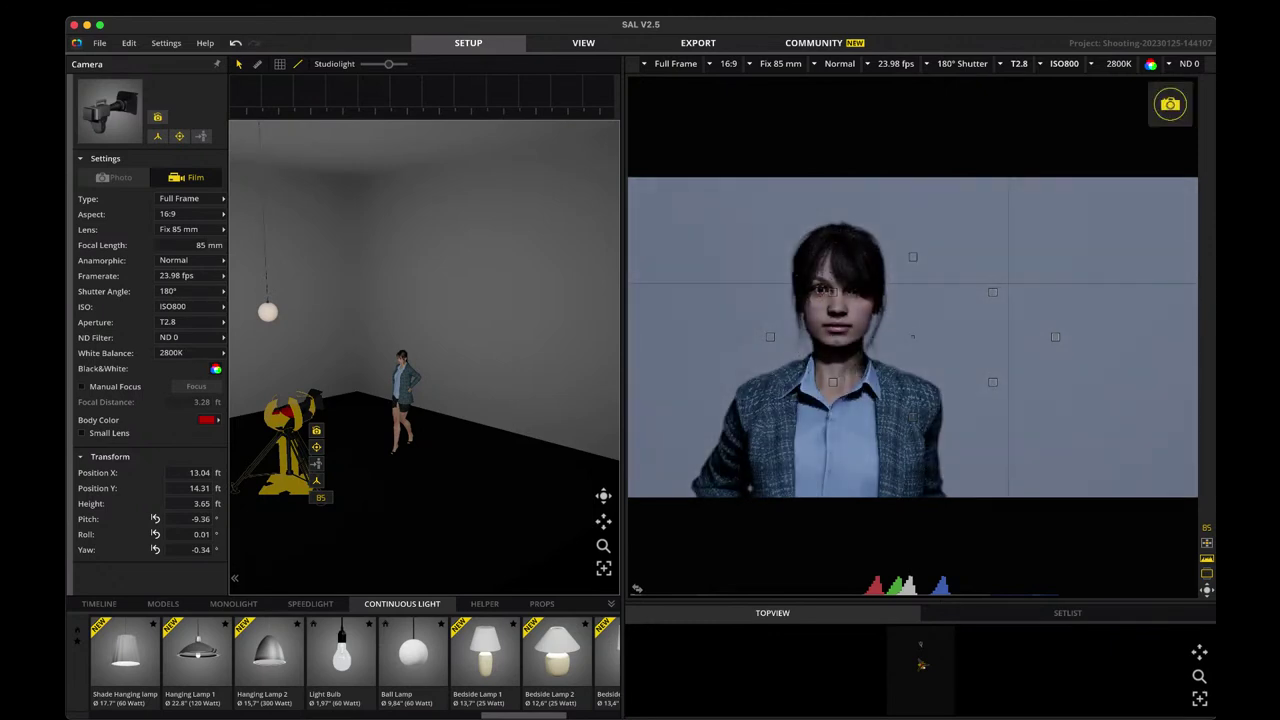
# Look through the camera's available sensor types, aspect ratios and lenses.
pyautogui.click(676, 63)
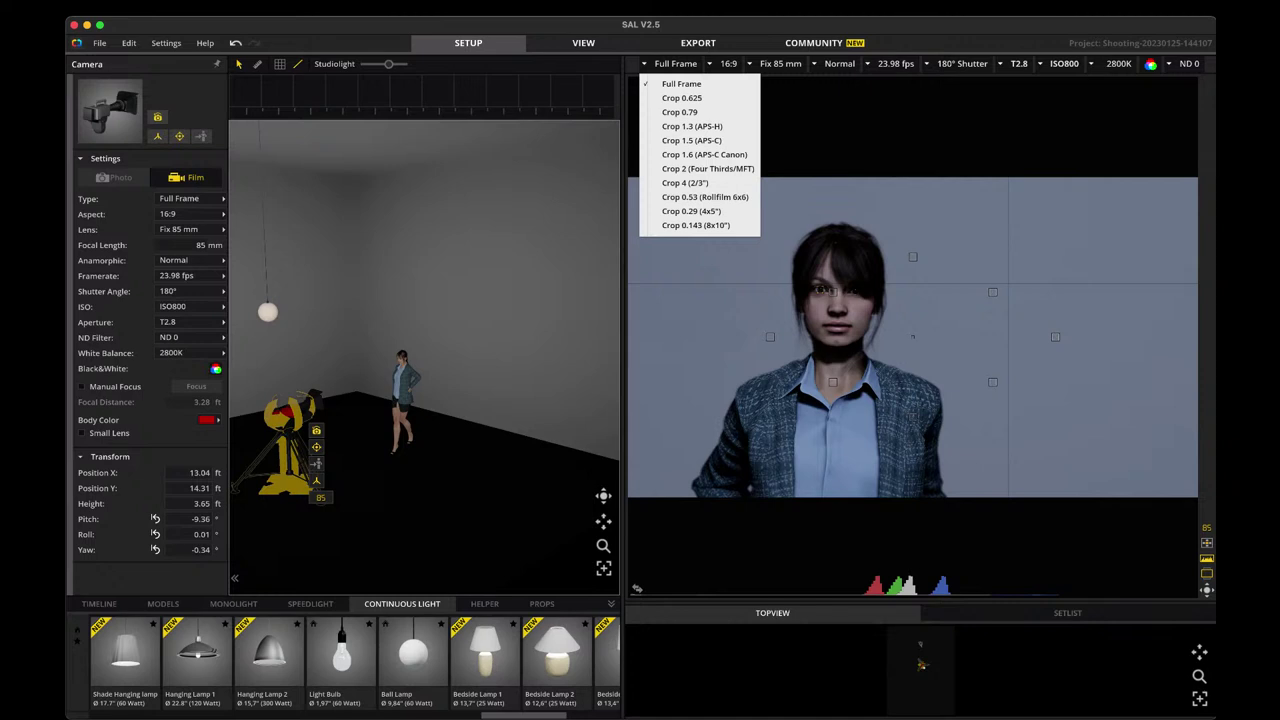
pyautogui.click(781, 63)
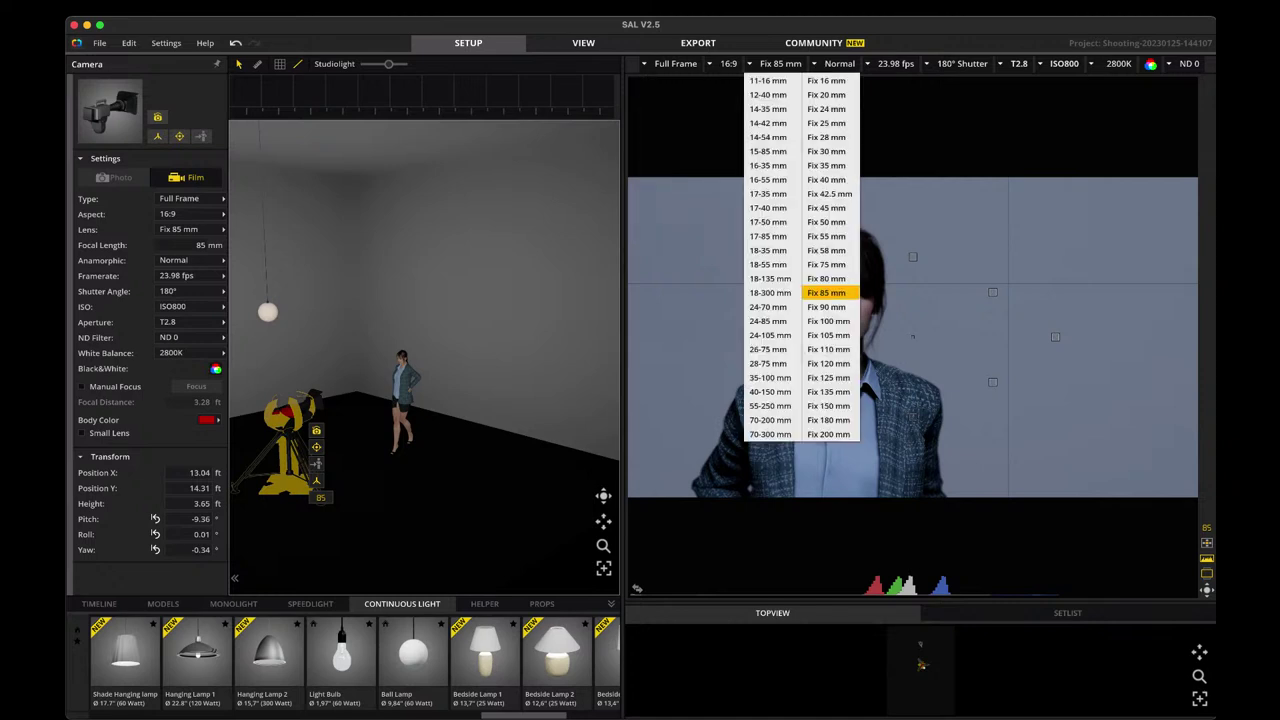
pyautogui.click(729, 63)
pyautogui.click(729, 63)
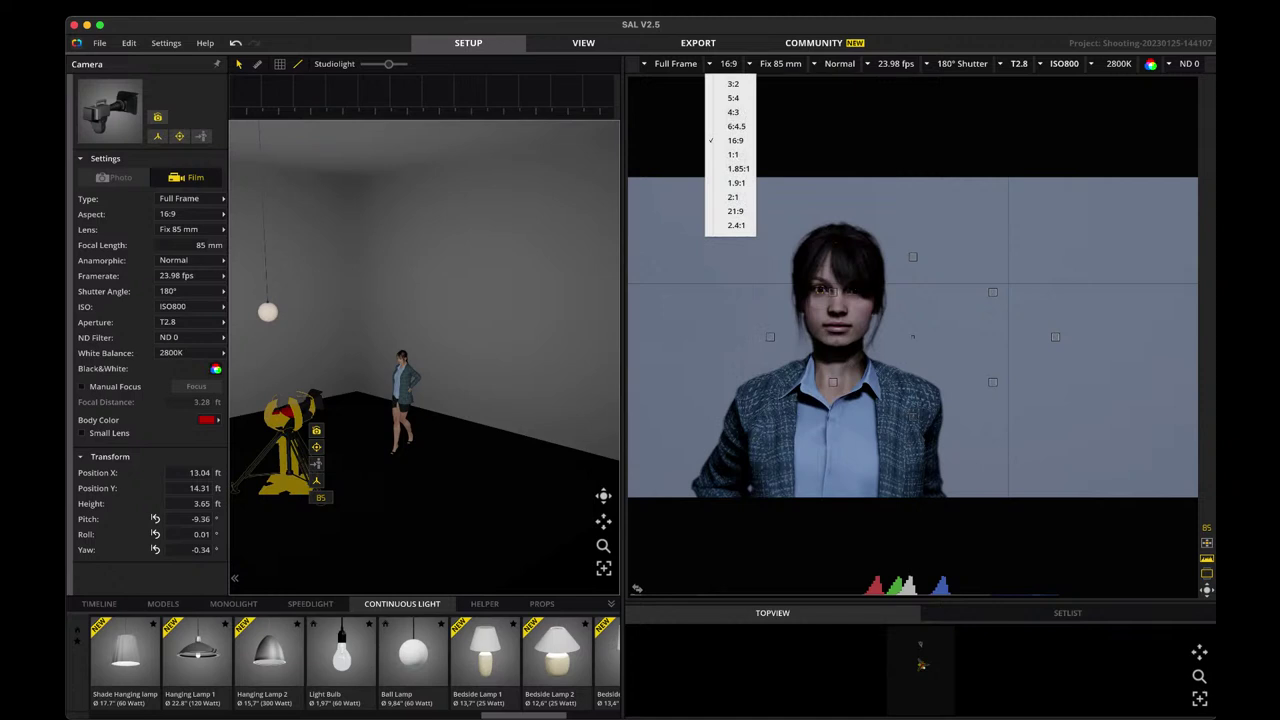
pyautogui.click(781, 63)
pyautogui.click(781, 63)
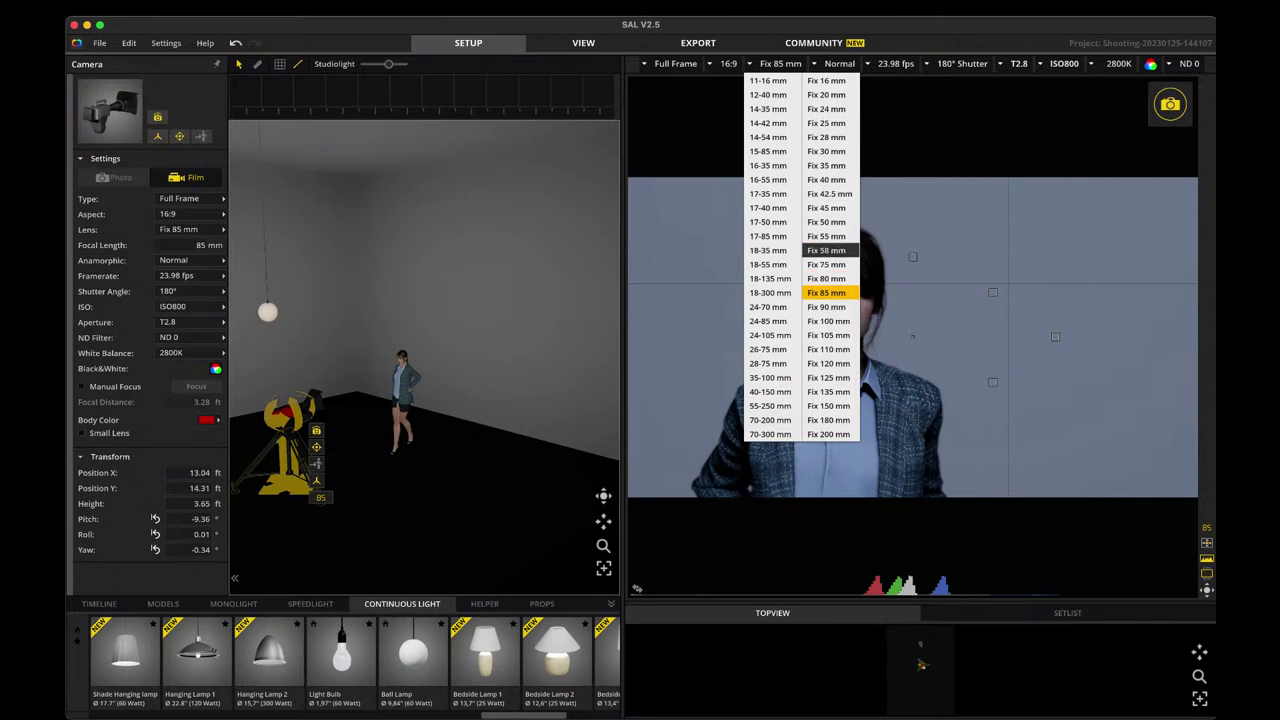
pyautogui.press('Escape')
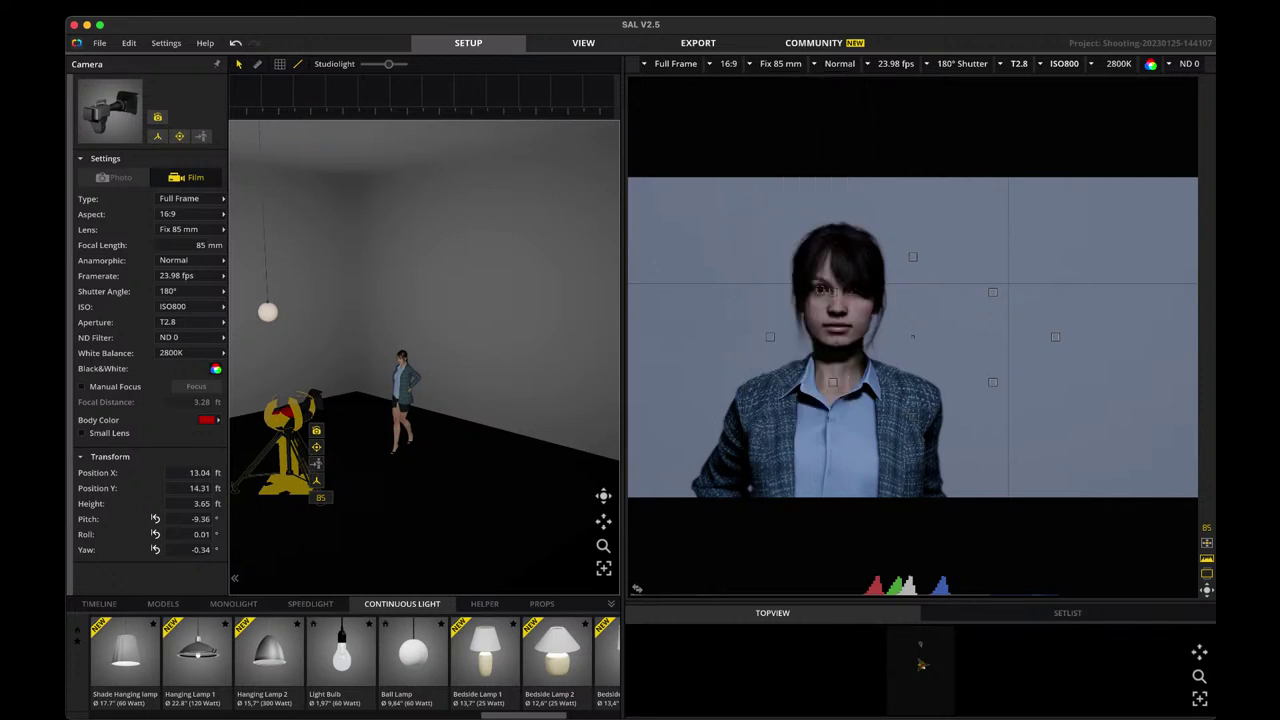
# Try the Anamorphic 1.33x and Anamorphic 2x lens settings and refocus the camera image.
pyautogui.click(839, 63)
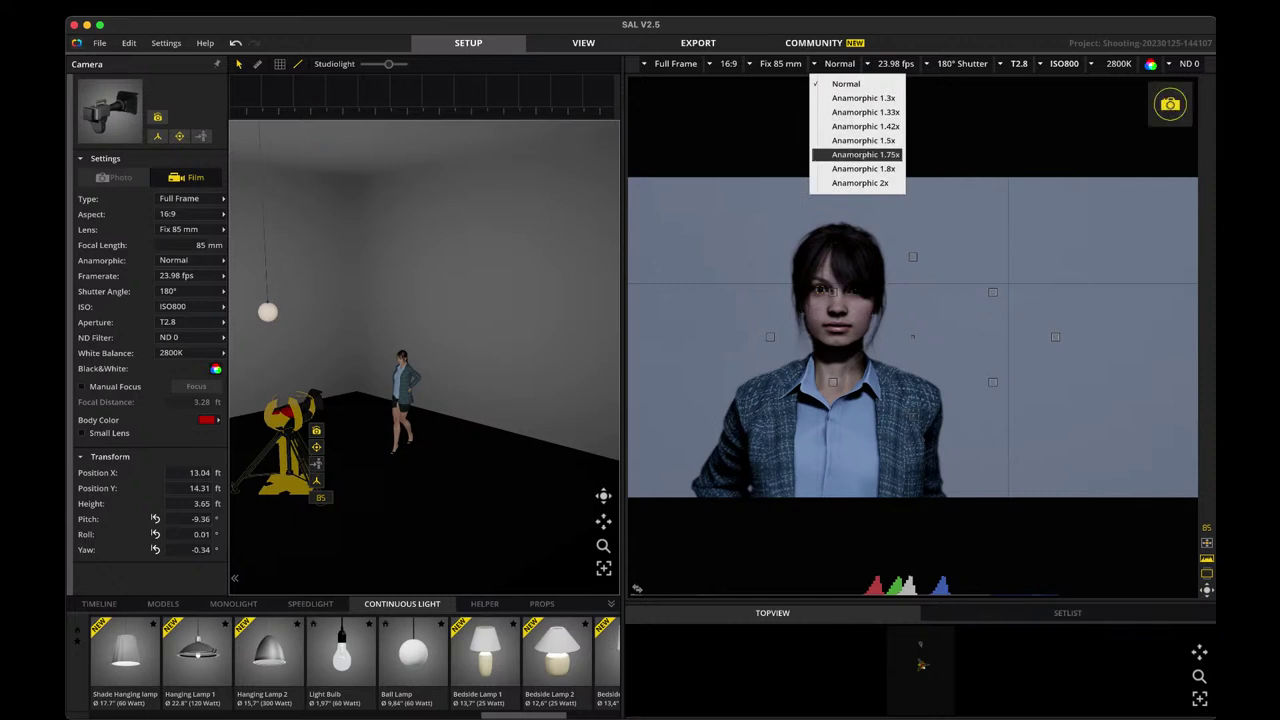
pyautogui.click(866, 112)
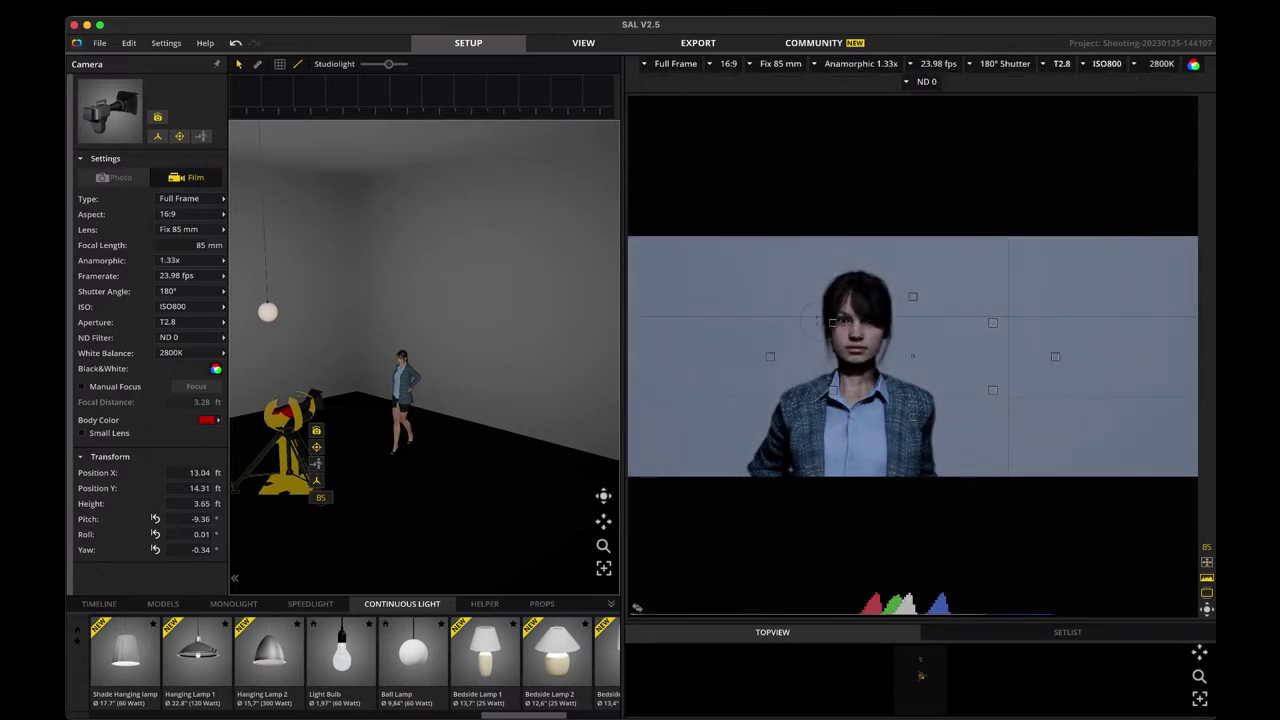
pyautogui.click(860, 63)
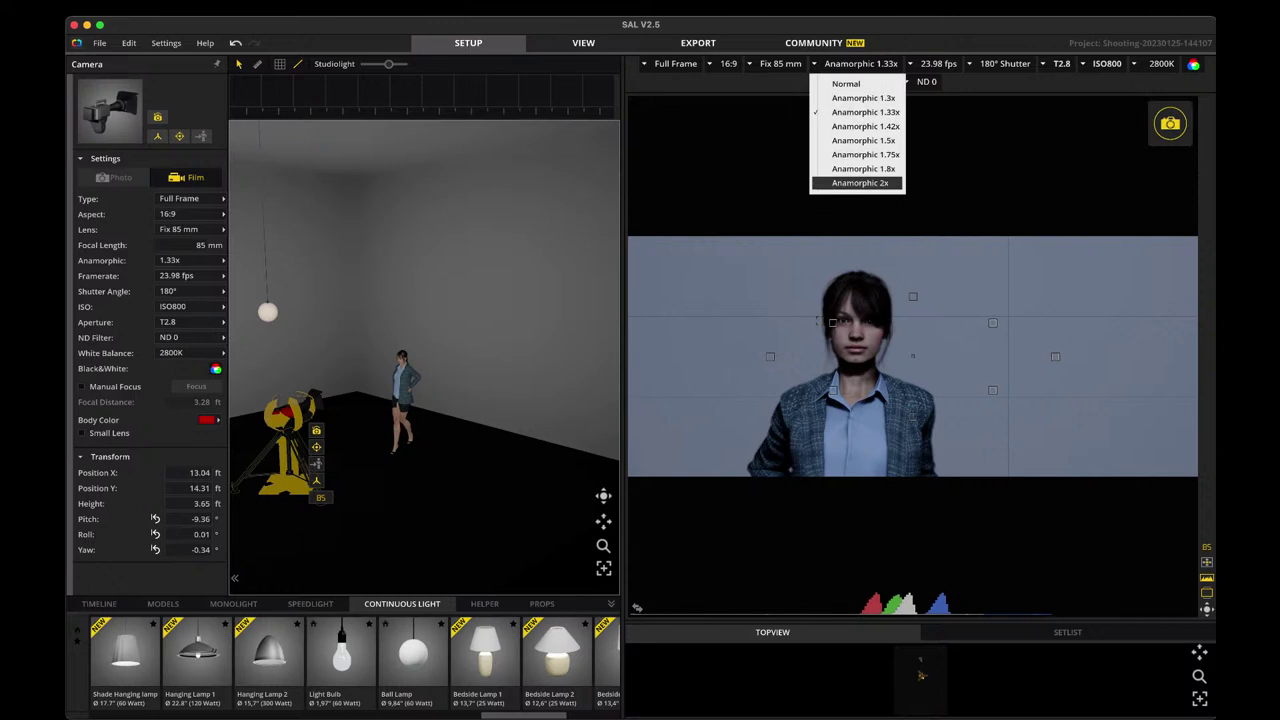
pyautogui.click(859, 183)
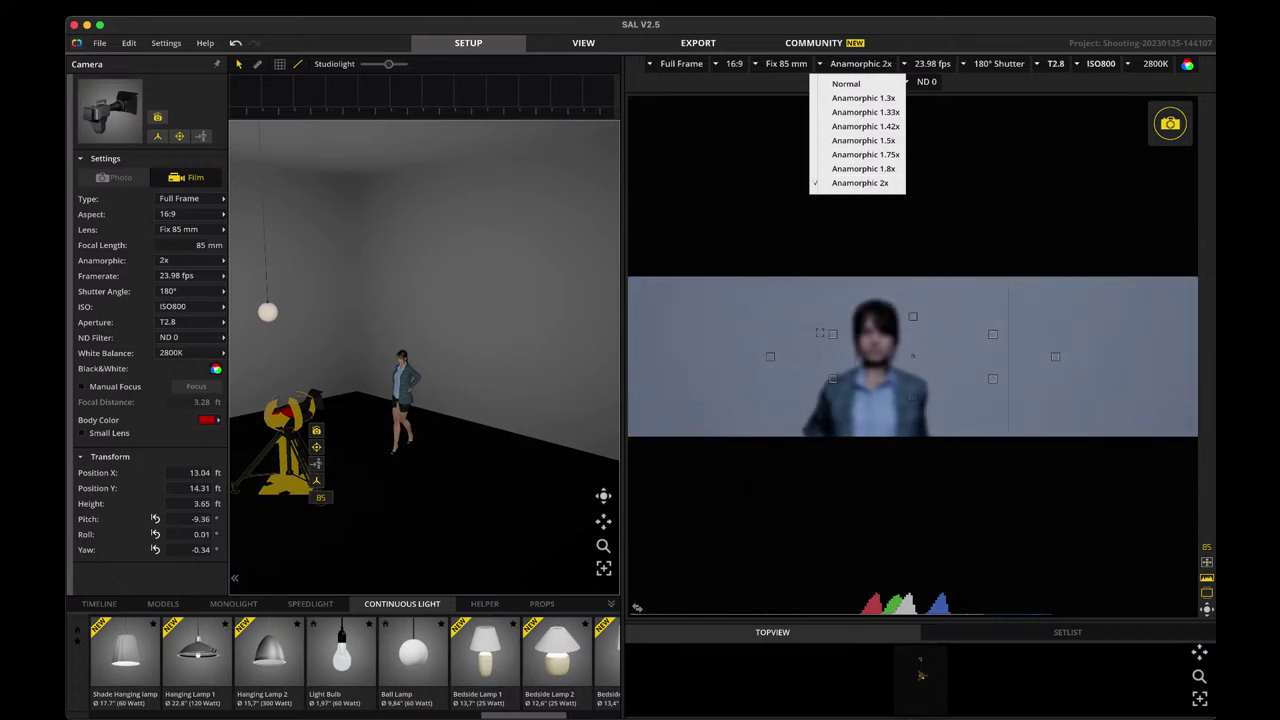
pyautogui.click(820, 333)
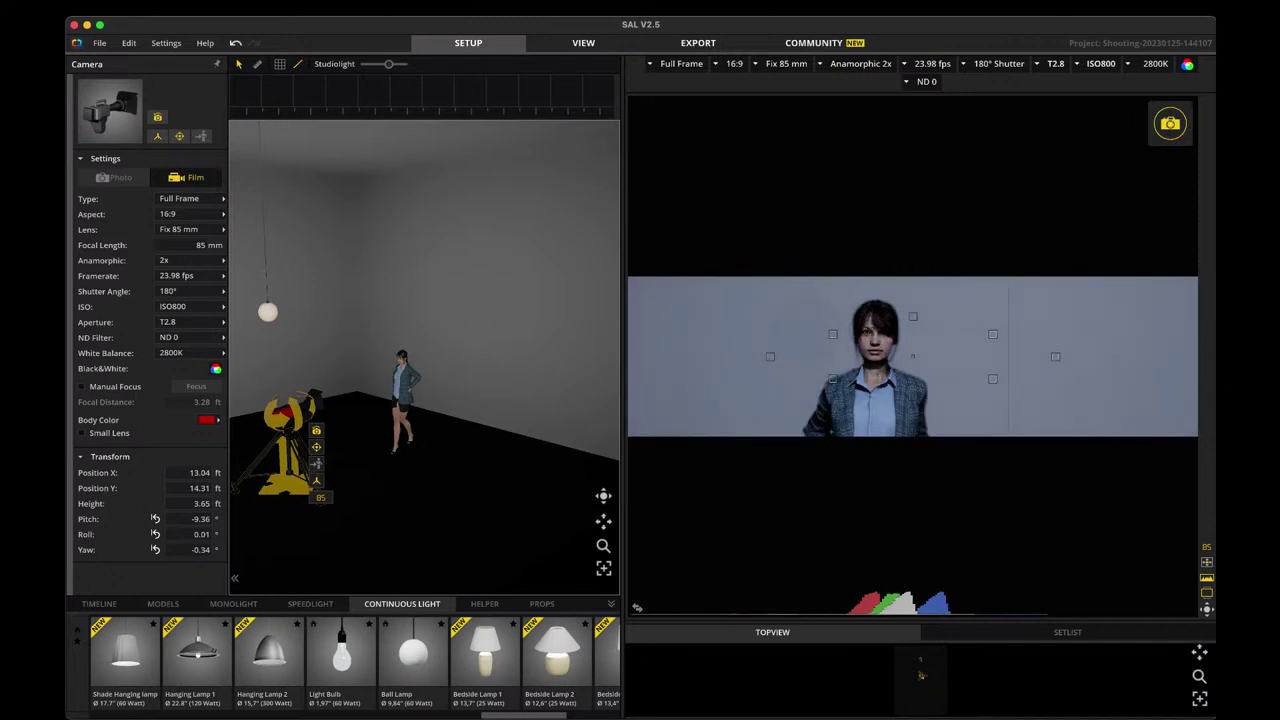
# Set the camera's aspect ratio to 1.85:1 and its anamorphic setting to Normal.
pyautogui.click(733, 63)
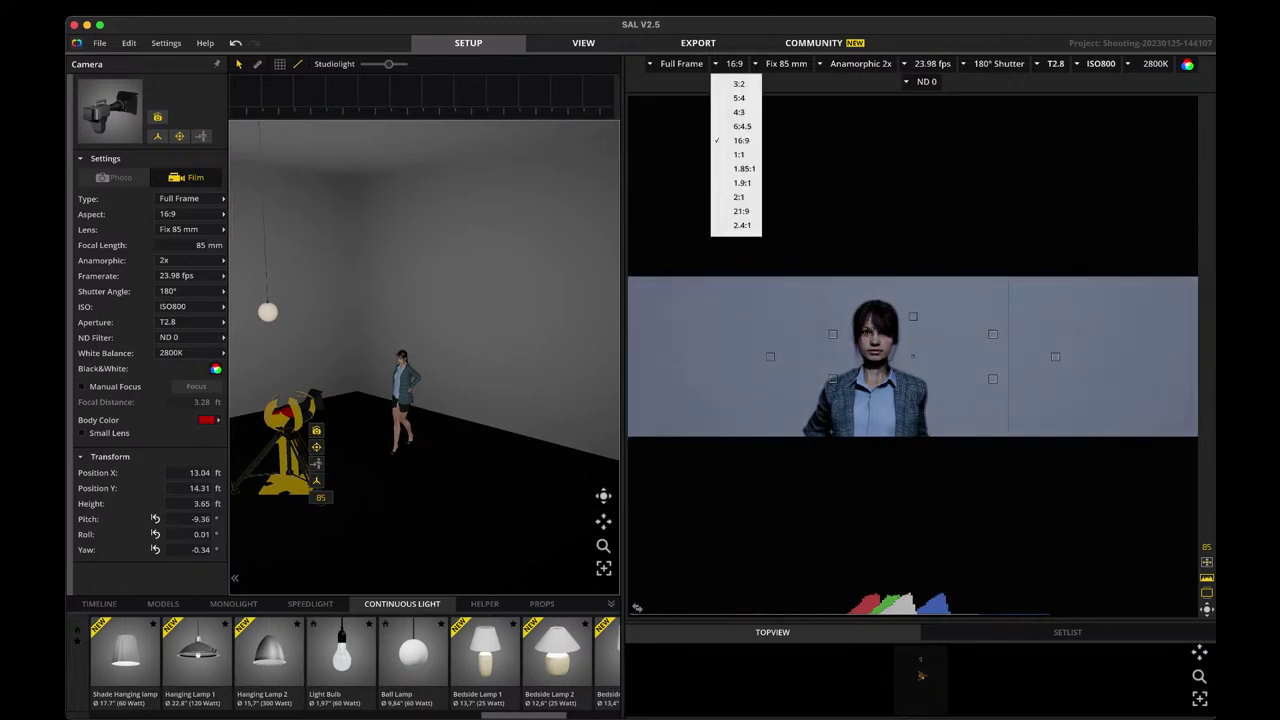
pyautogui.click(744, 168)
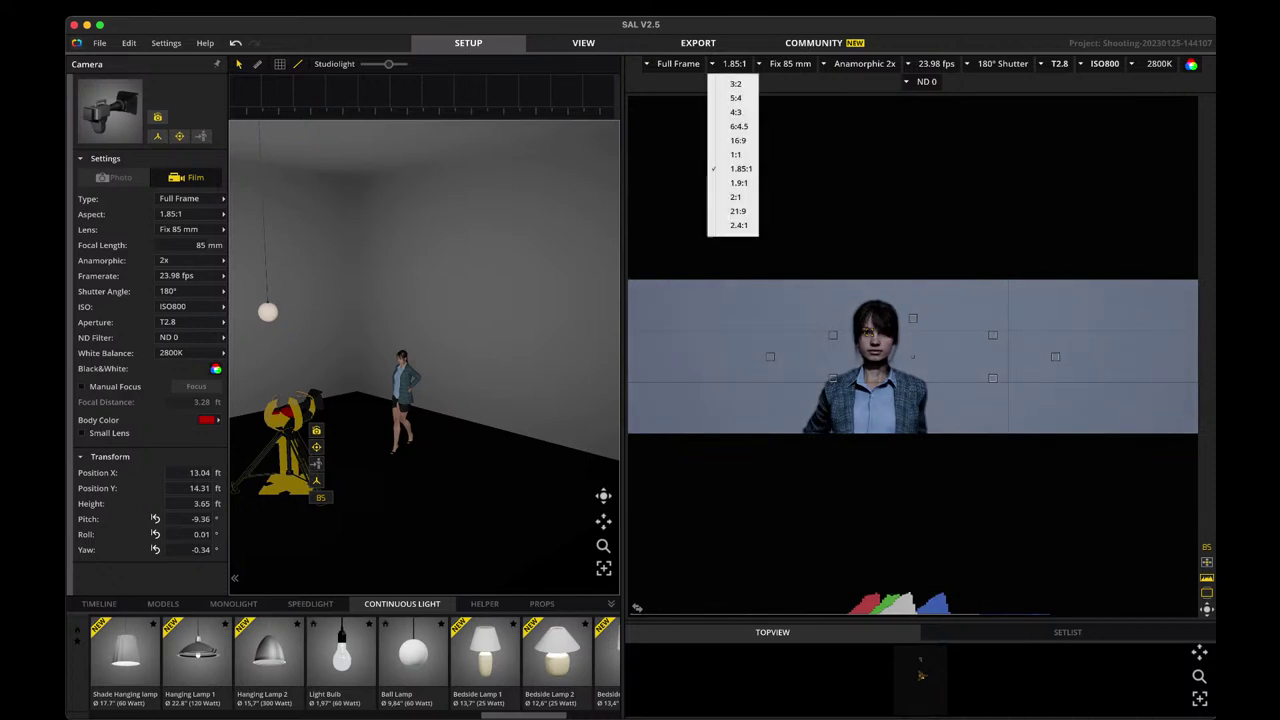
pyautogui.click(865, 63)
pyautogui.click(865, 63)
pyautogui.click(855, 83)
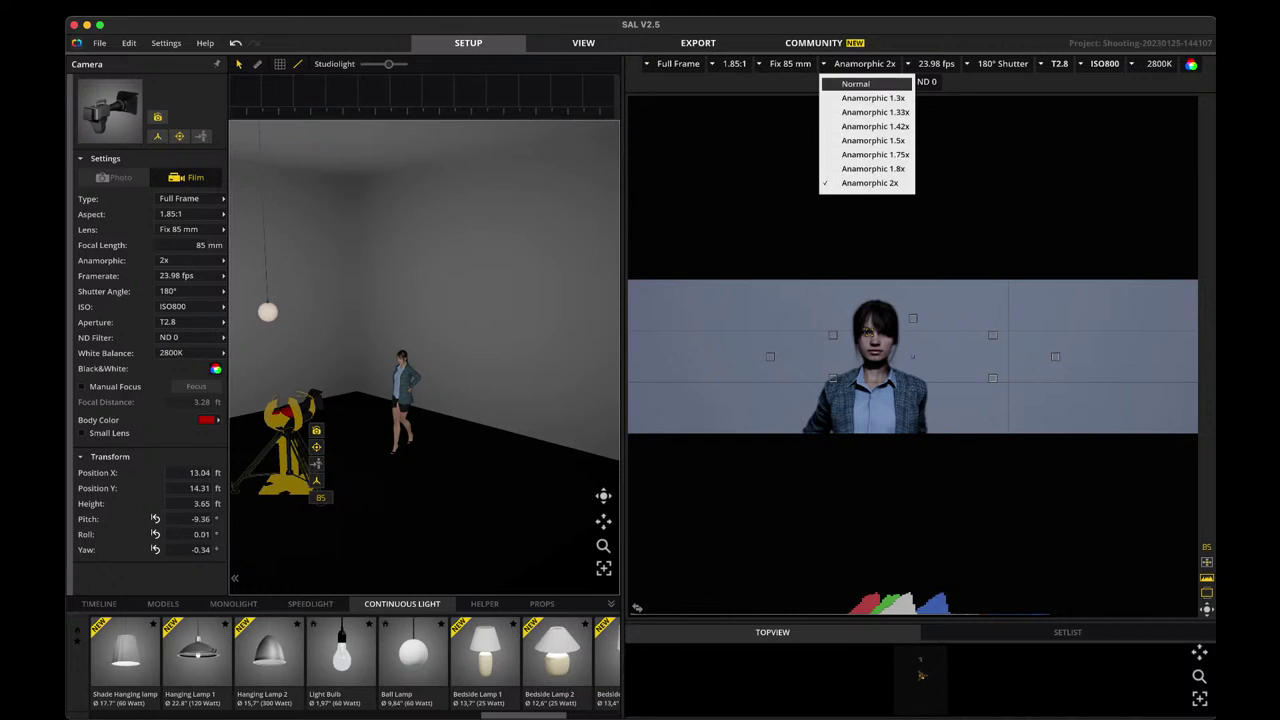
# Set the film camera's aspect ratio to 16:9.
pyautogui.click(728, 63)
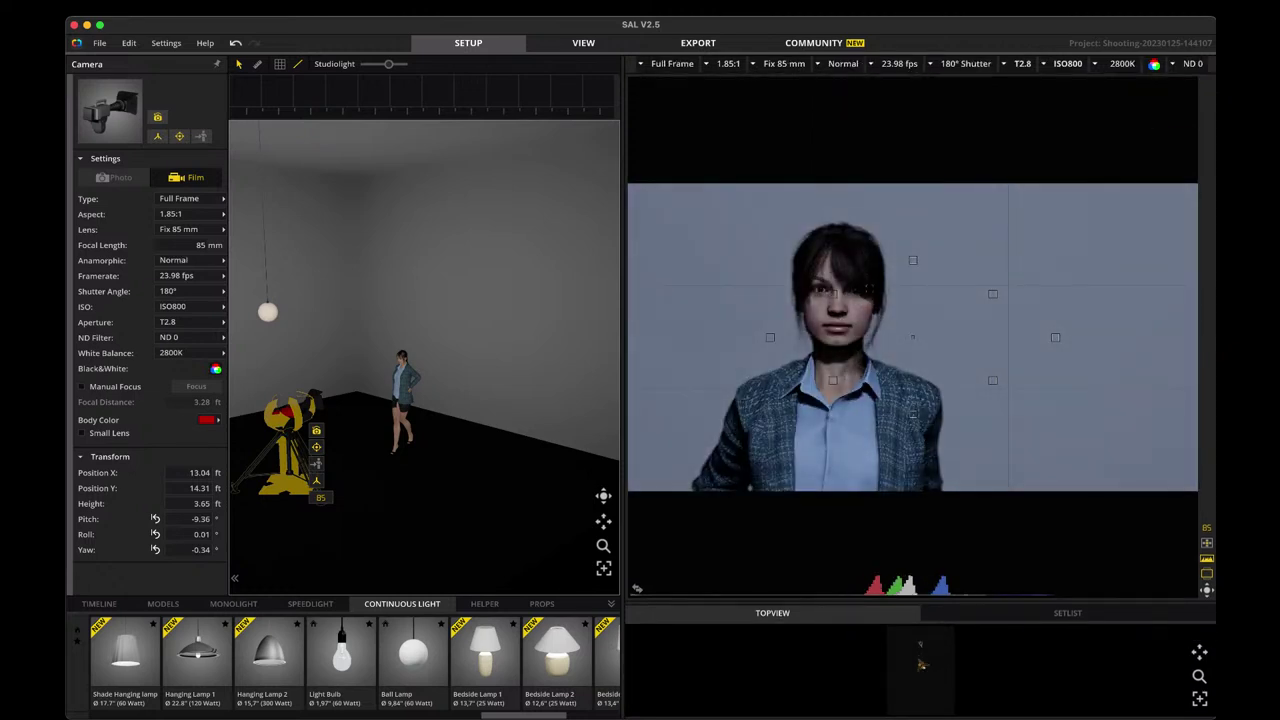
pyautogui.click(728, 63)
pyautogui.click(732, 140)
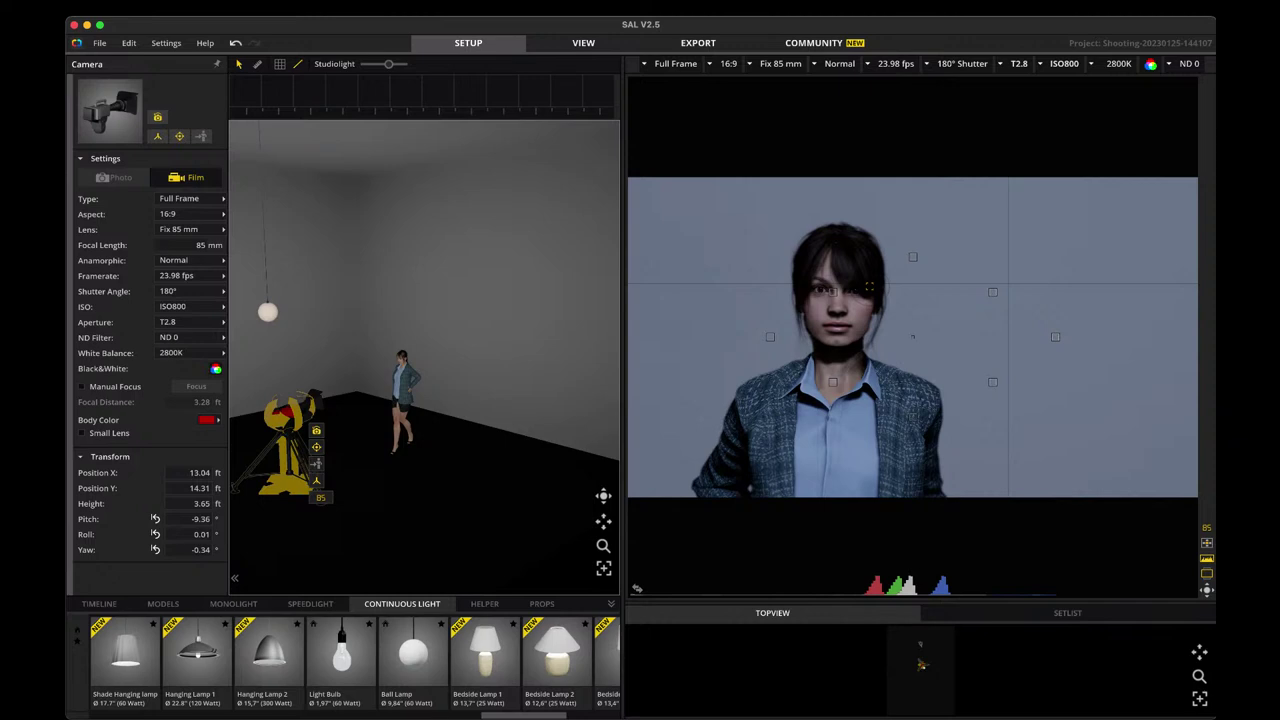
# Try a frame rate of 48 fps on the film camera and set it back to 23.98 fps.
pyautogui.click(895, 63)
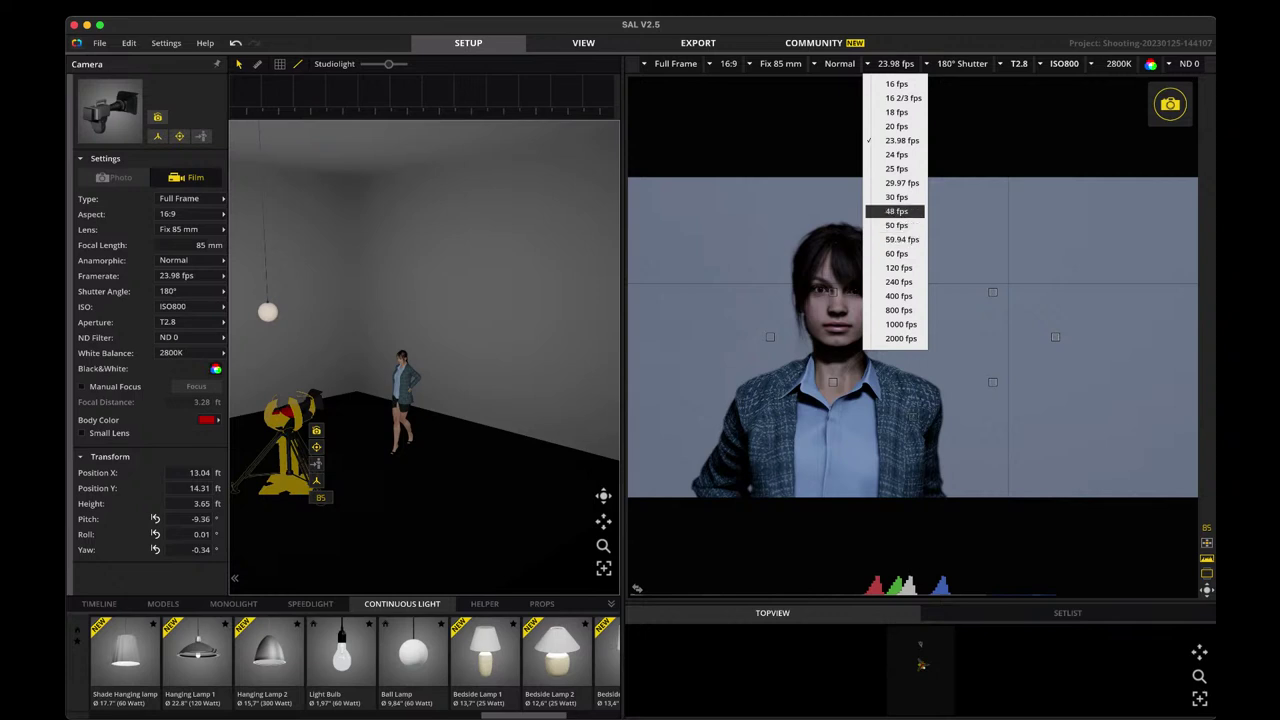
pyautogui.click(896, 211)
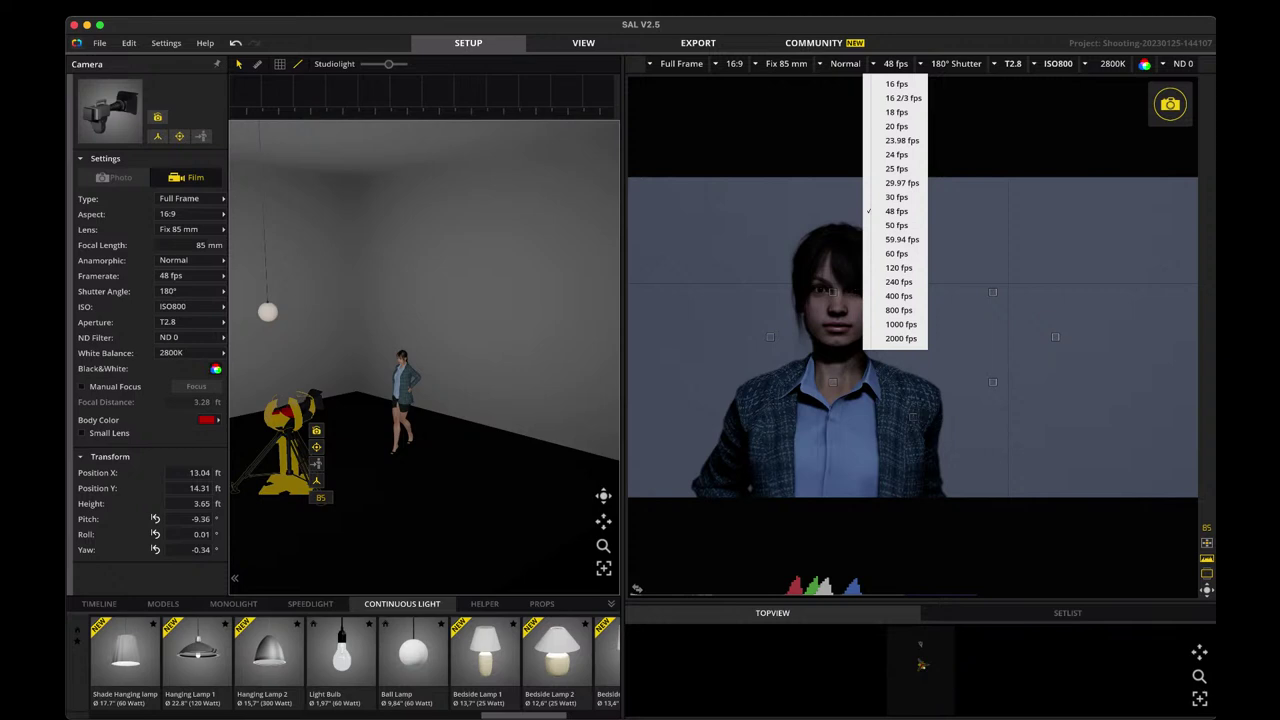
pyautogui.press('Escape')
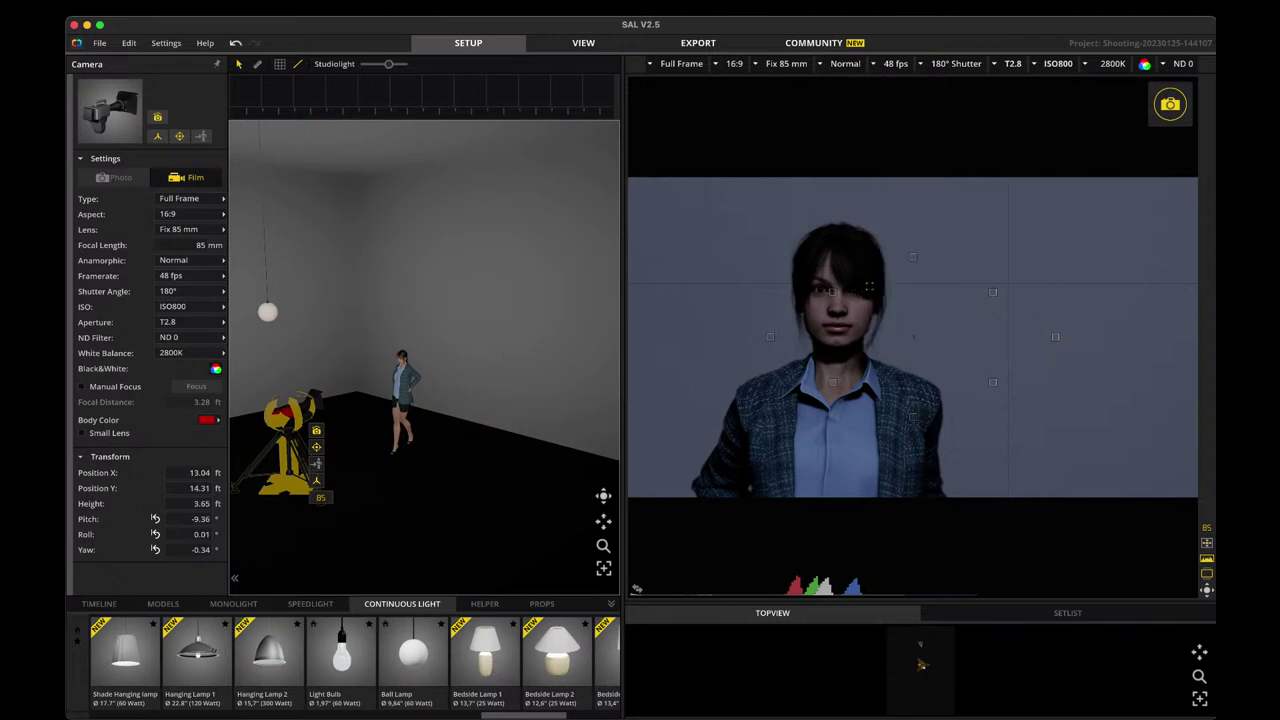
pyautogui.click(895, 63)
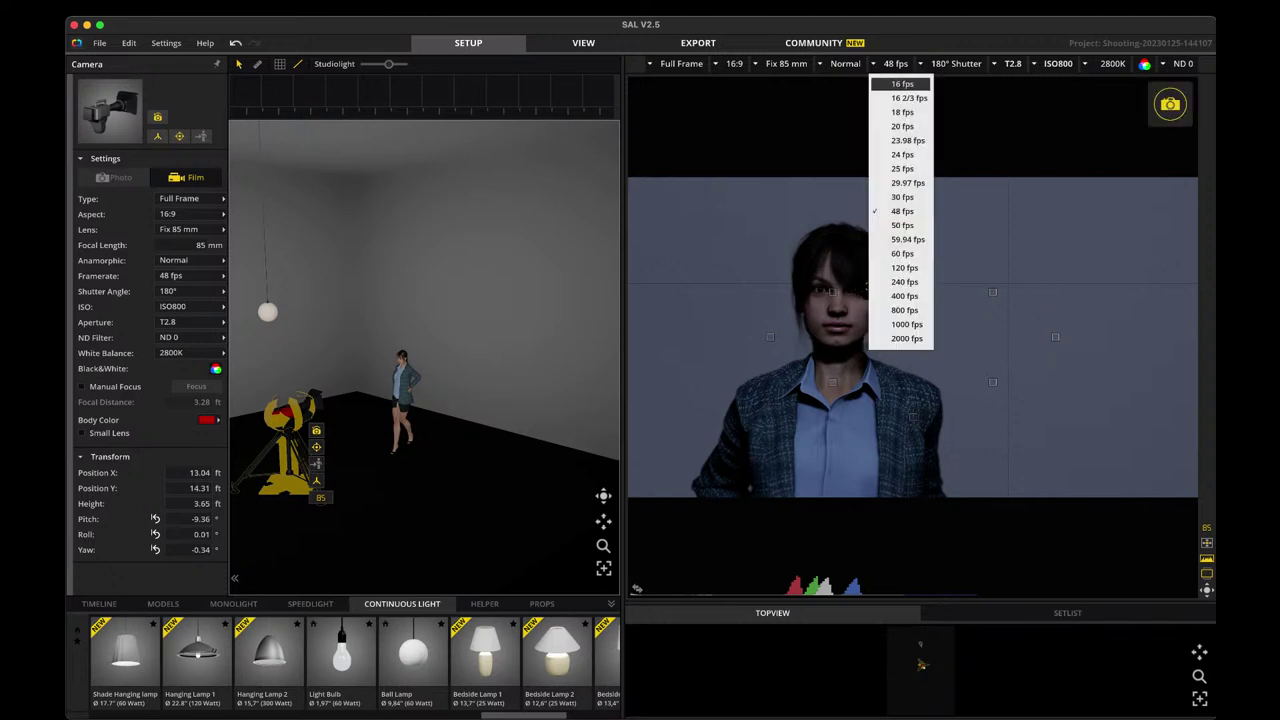
pyautogui.press('Return')
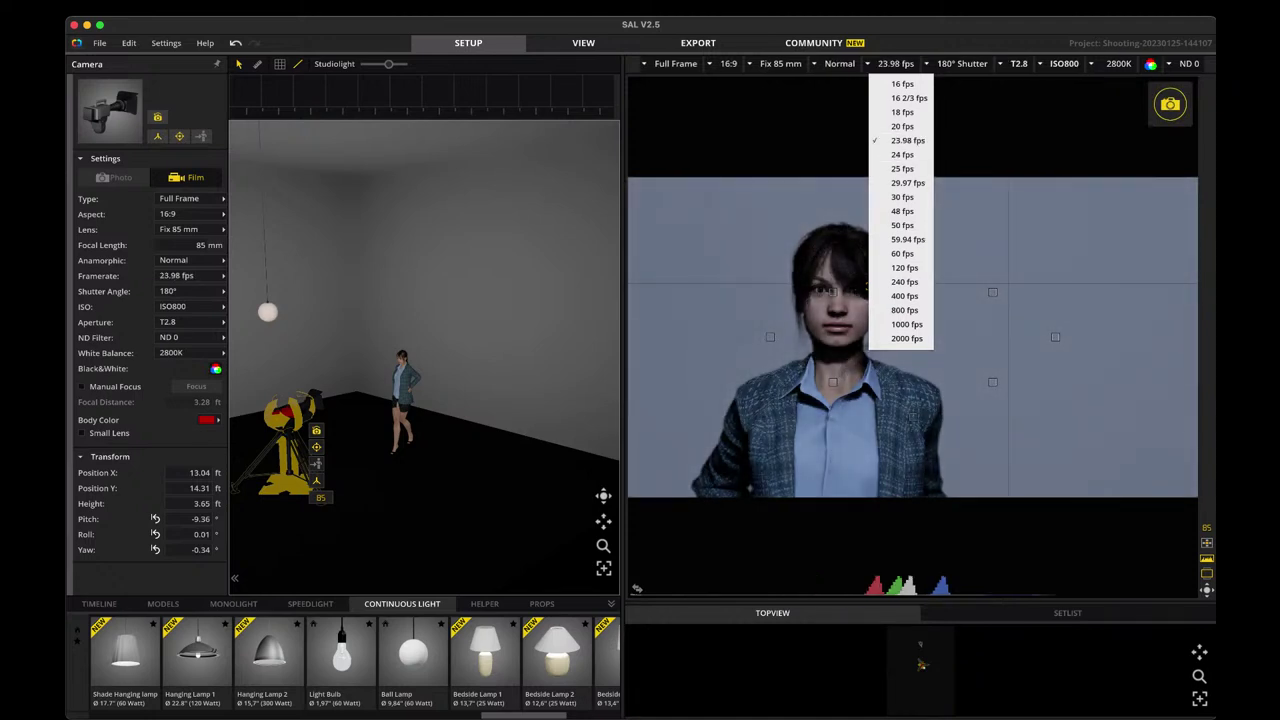
# Look through the film camera's available shutter angles.
pyautogui.click(961, 63)
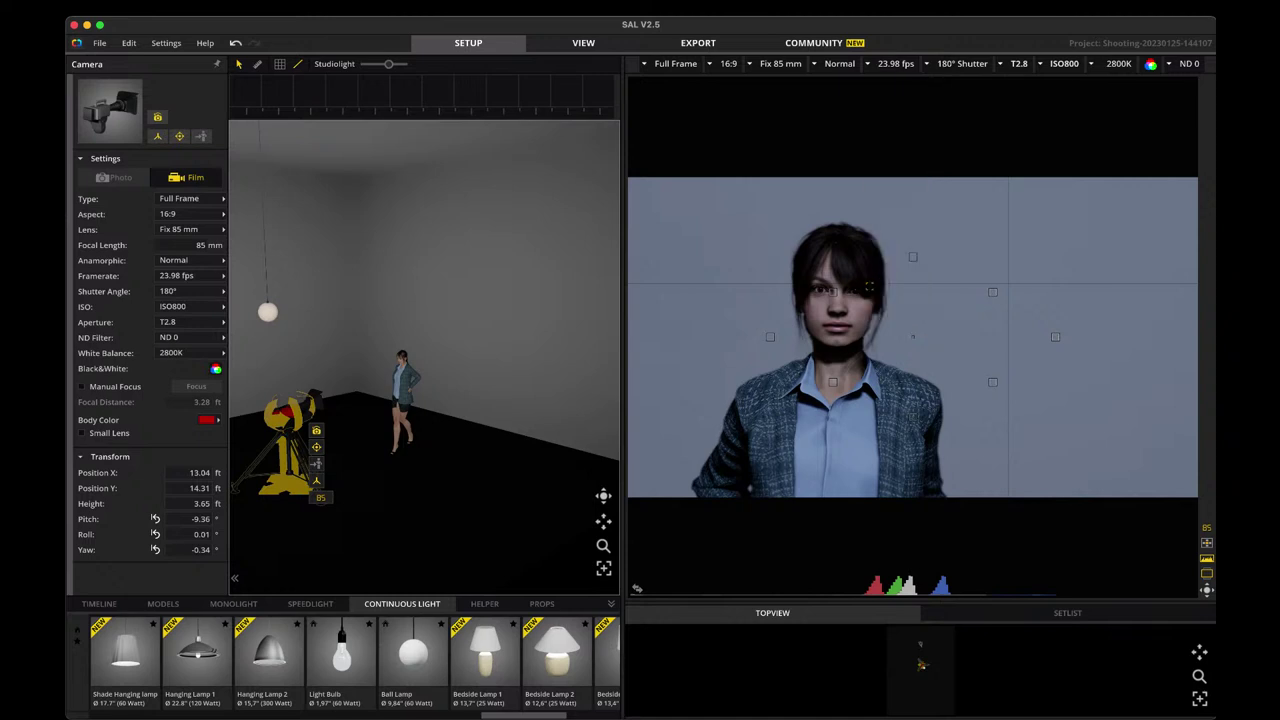
pyautogui.click(961, 63)
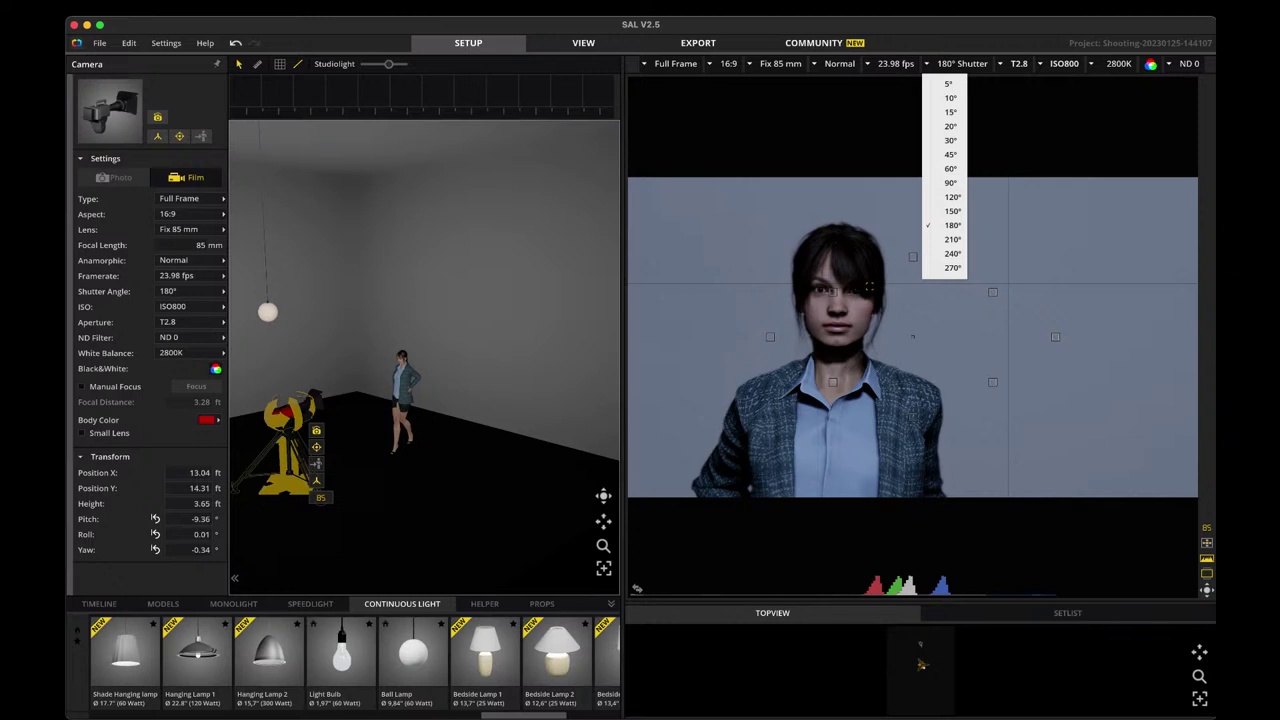
pyautogui.press('Escape')
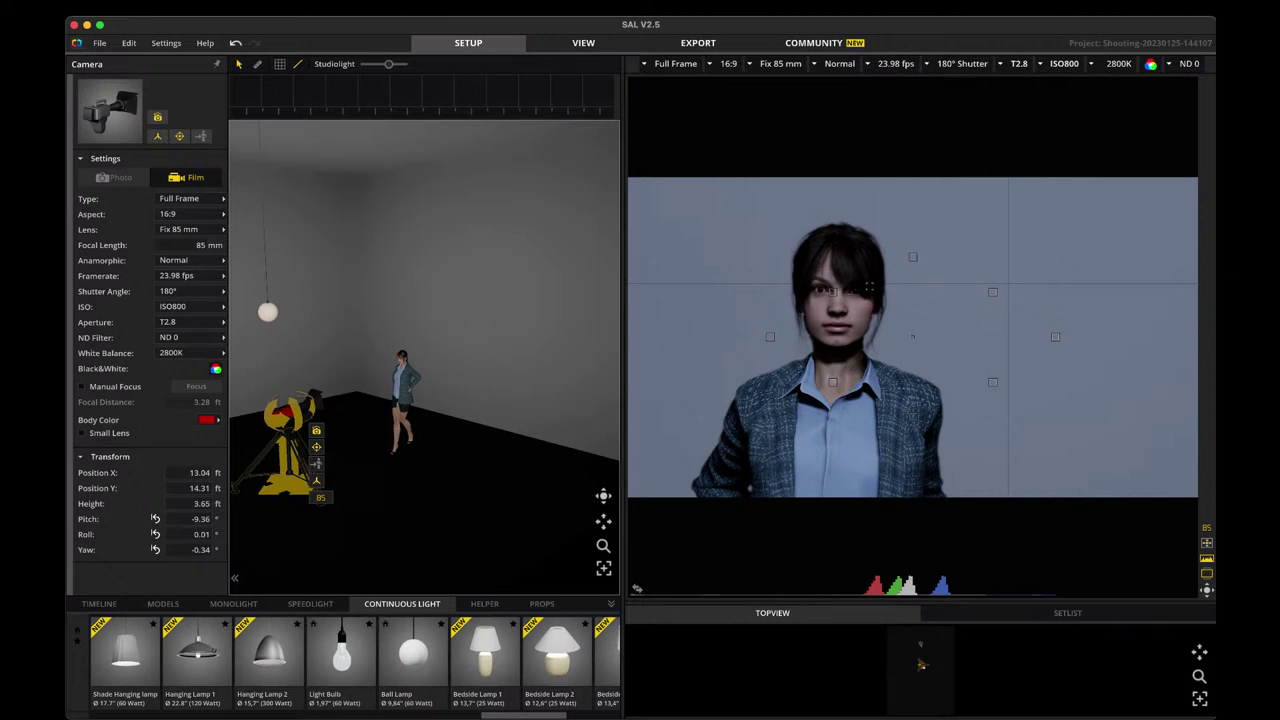
# Set the camera's exposure time to 1/50 s in Photo mode and return to Film mode.
pyautogui.click(114, 177)
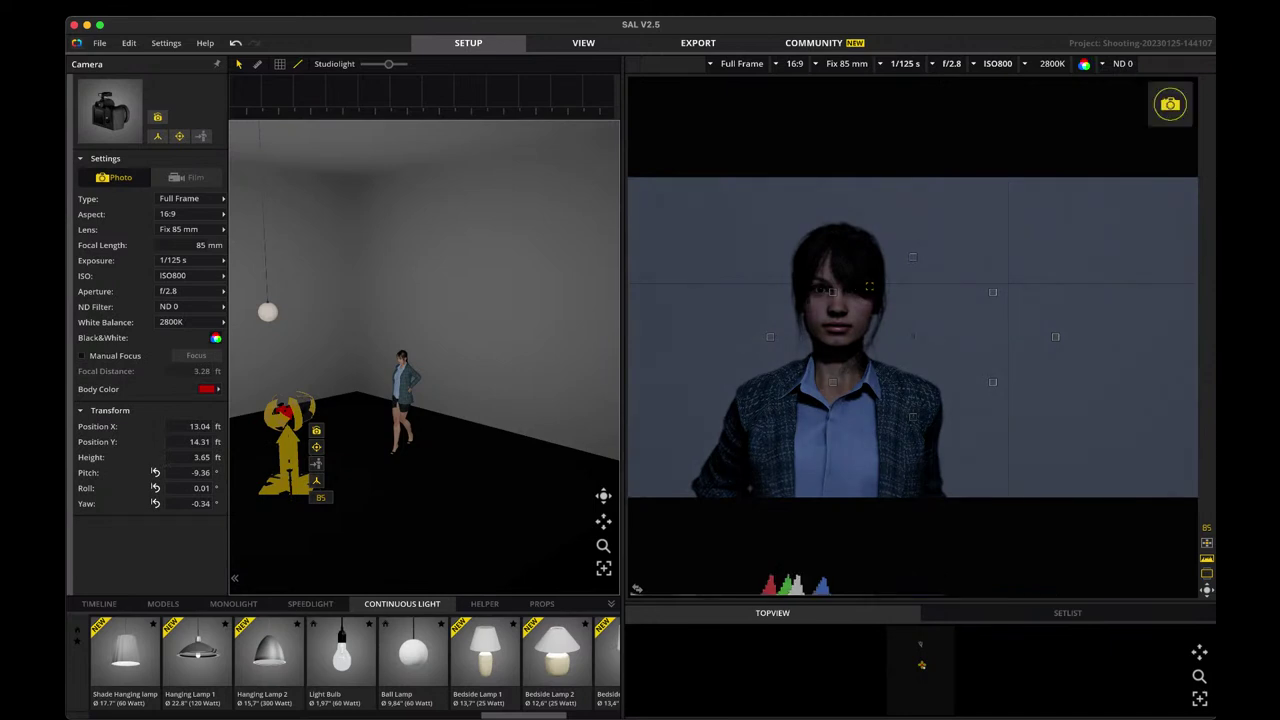
pyautogui.click(905, 63)
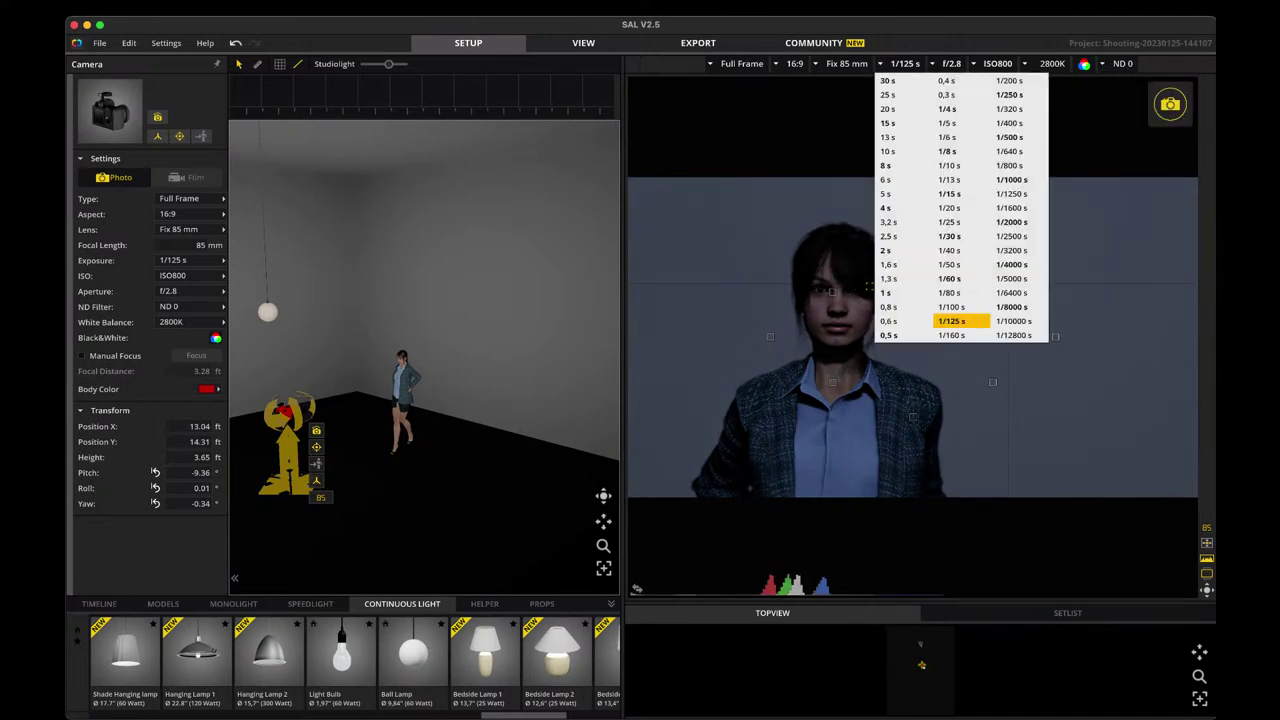
pyautogui.click(950, 264)
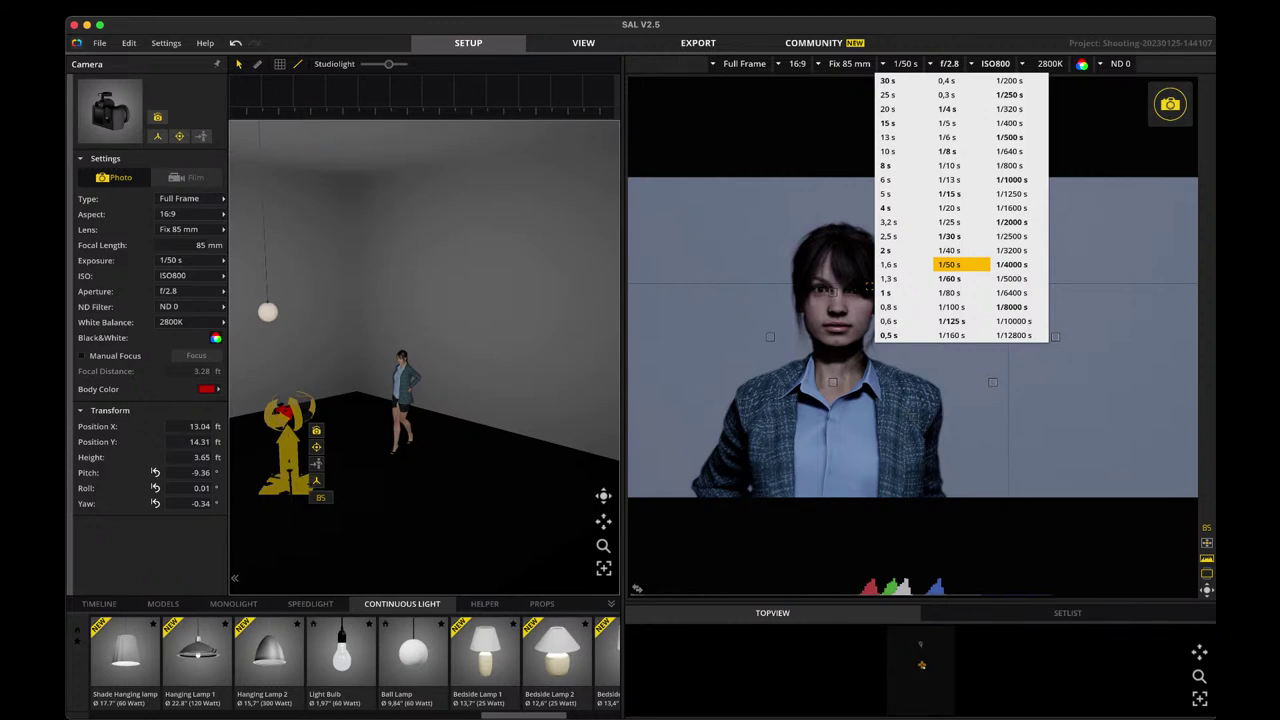
pyautogui.press('Return')
pyautogui.click(186, 177)
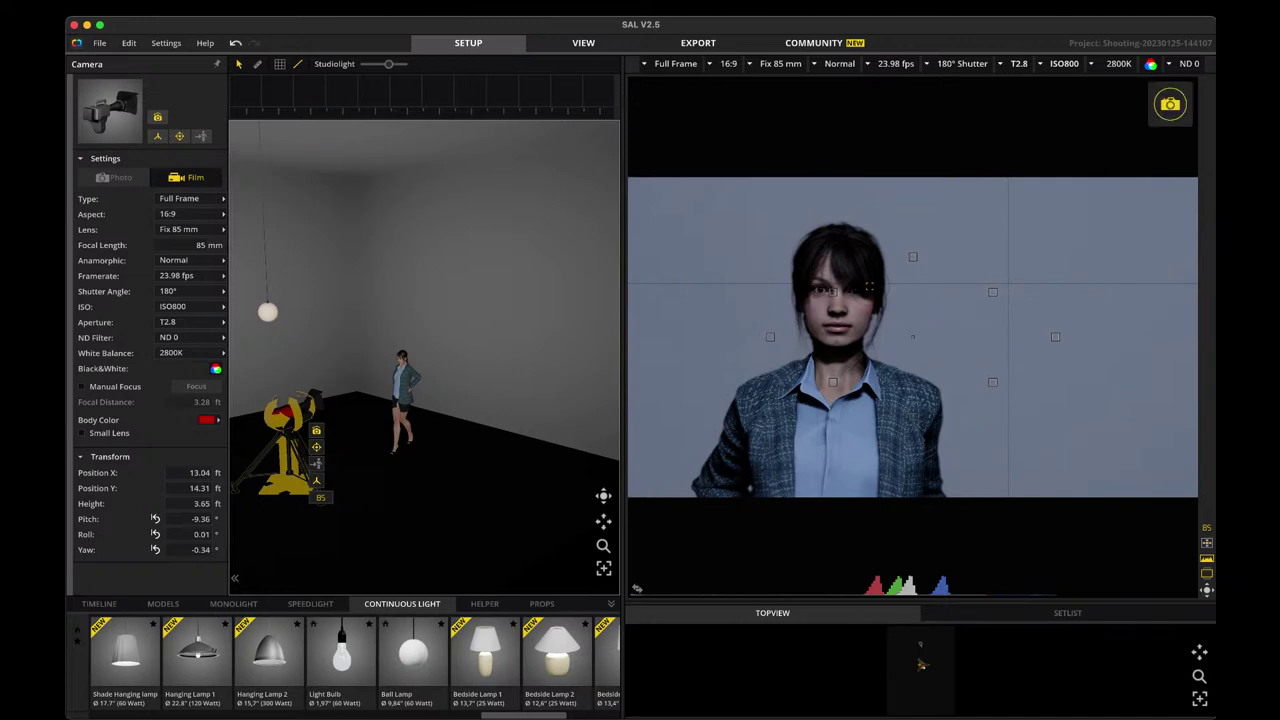
# Compare the T-stop aperture values of Film mode with the f-stop values of Photo mode, ending in Film mode.
pyautogui.click(1019, 63)
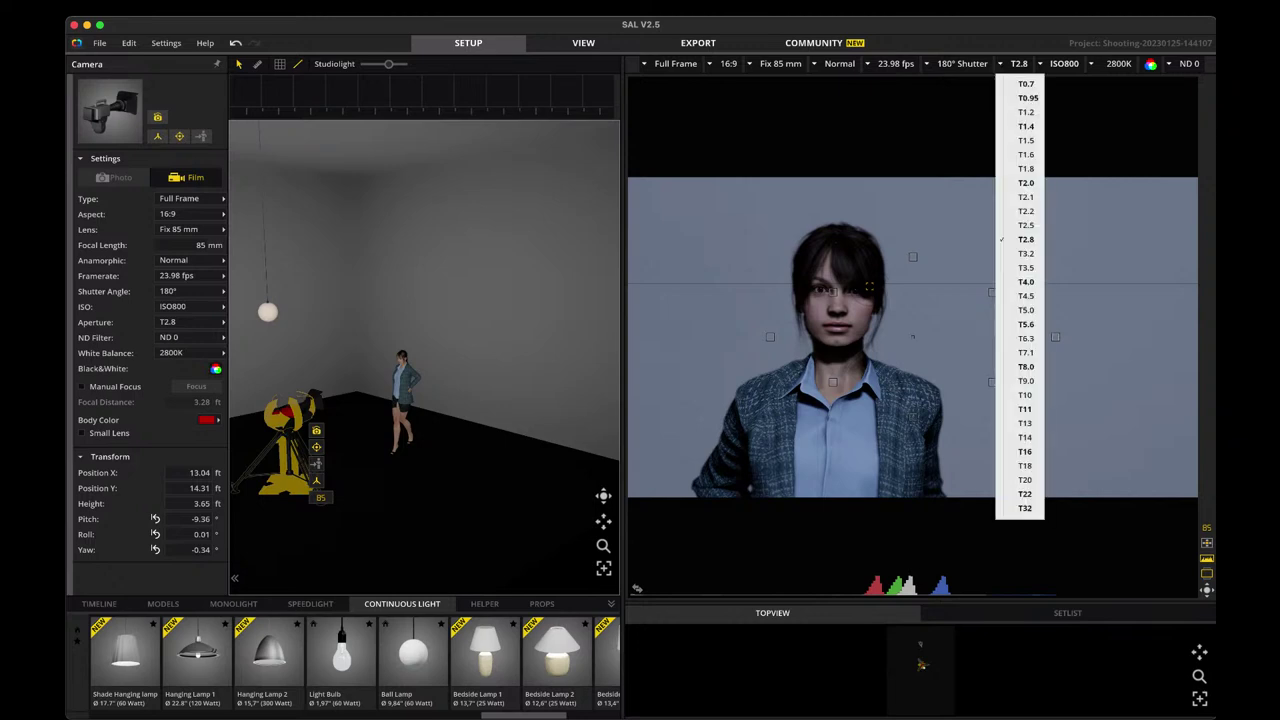
pyautogui.press('Escape')
pyautogui.click(113, 177)
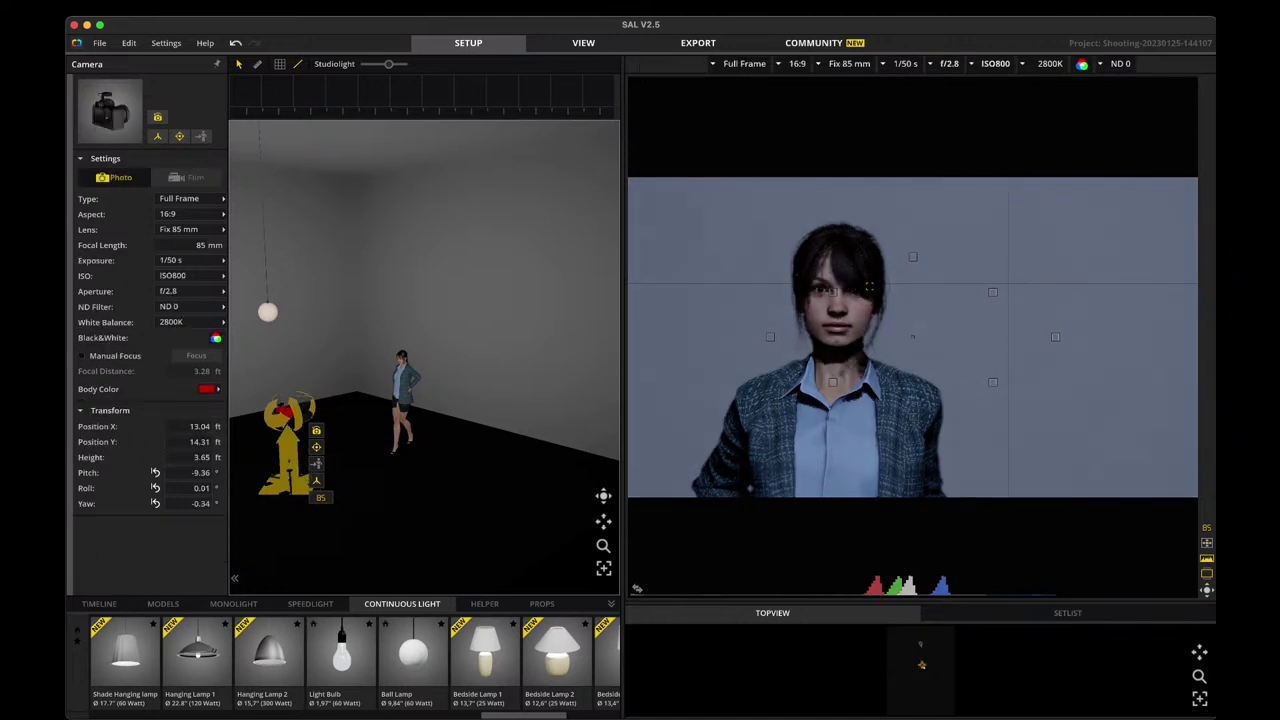
pyautogui.click(949, 63)
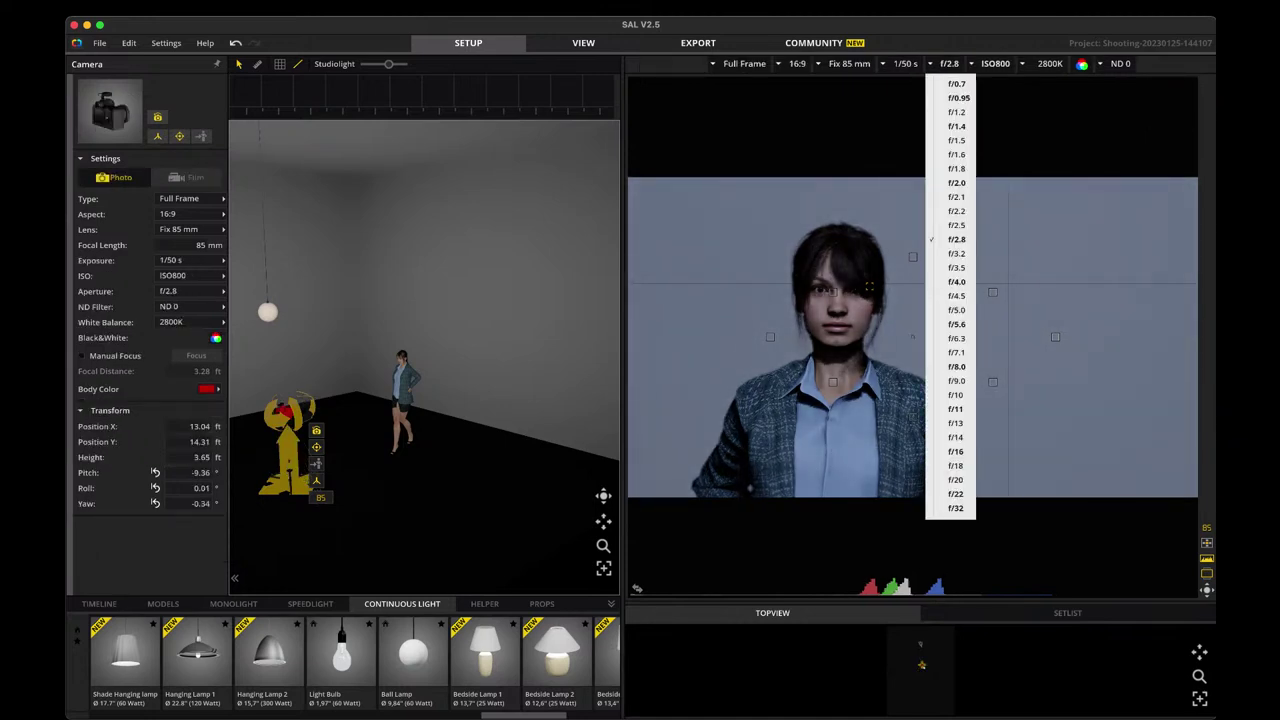
pyautogui.press('Escape')
pyautogui.click(186, 177)
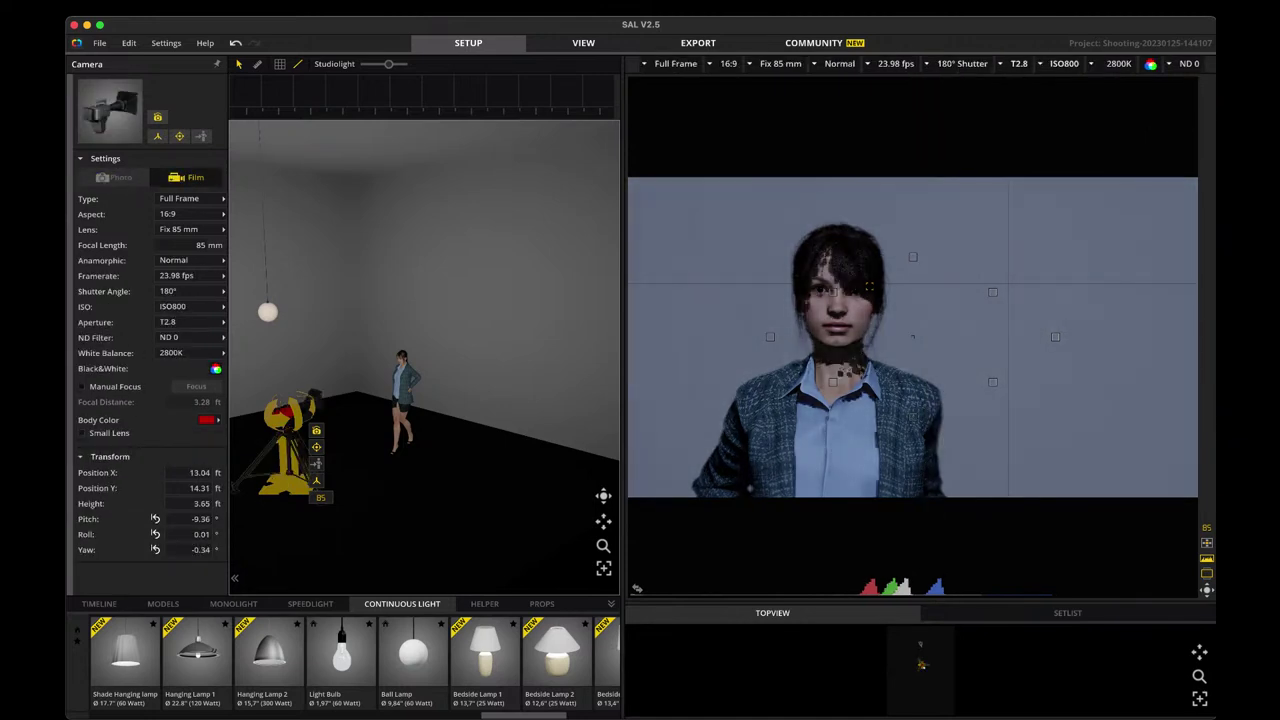
# Look through the film camera's aperture, ISO, white balance and ND filter options.
pyautogui.click(1018, 63)
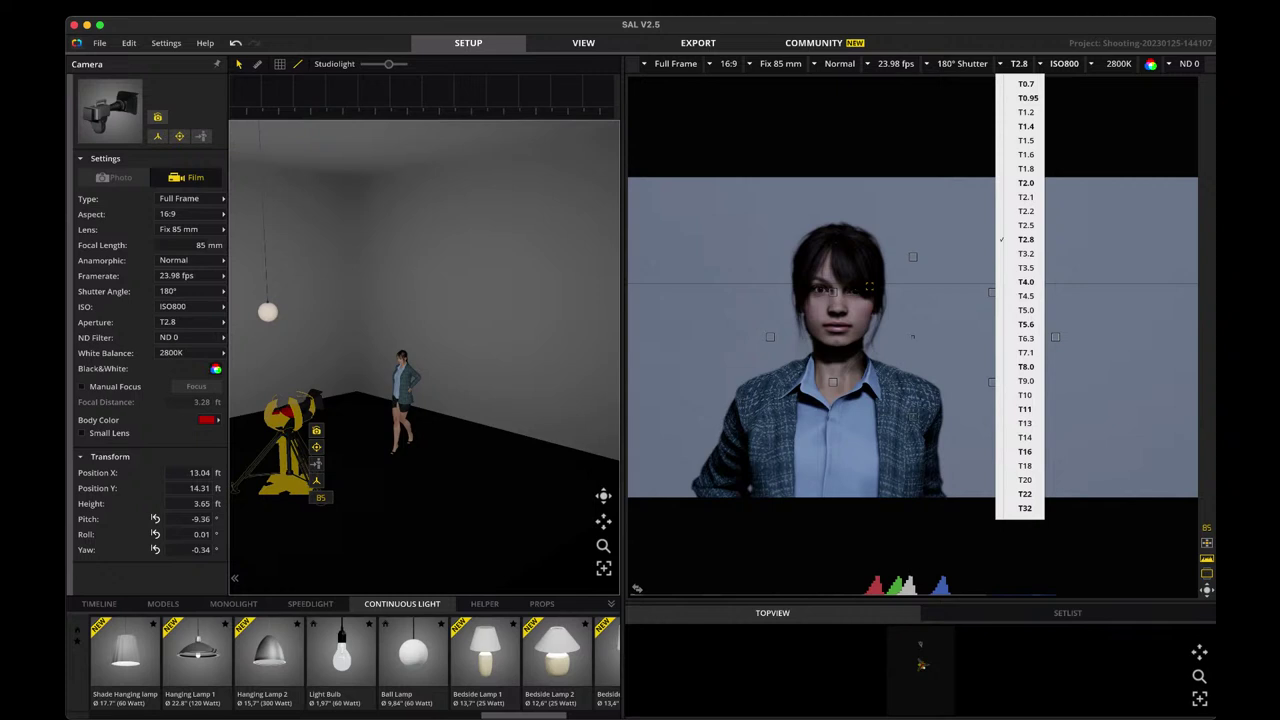
pyautogui.click(1063, 63)
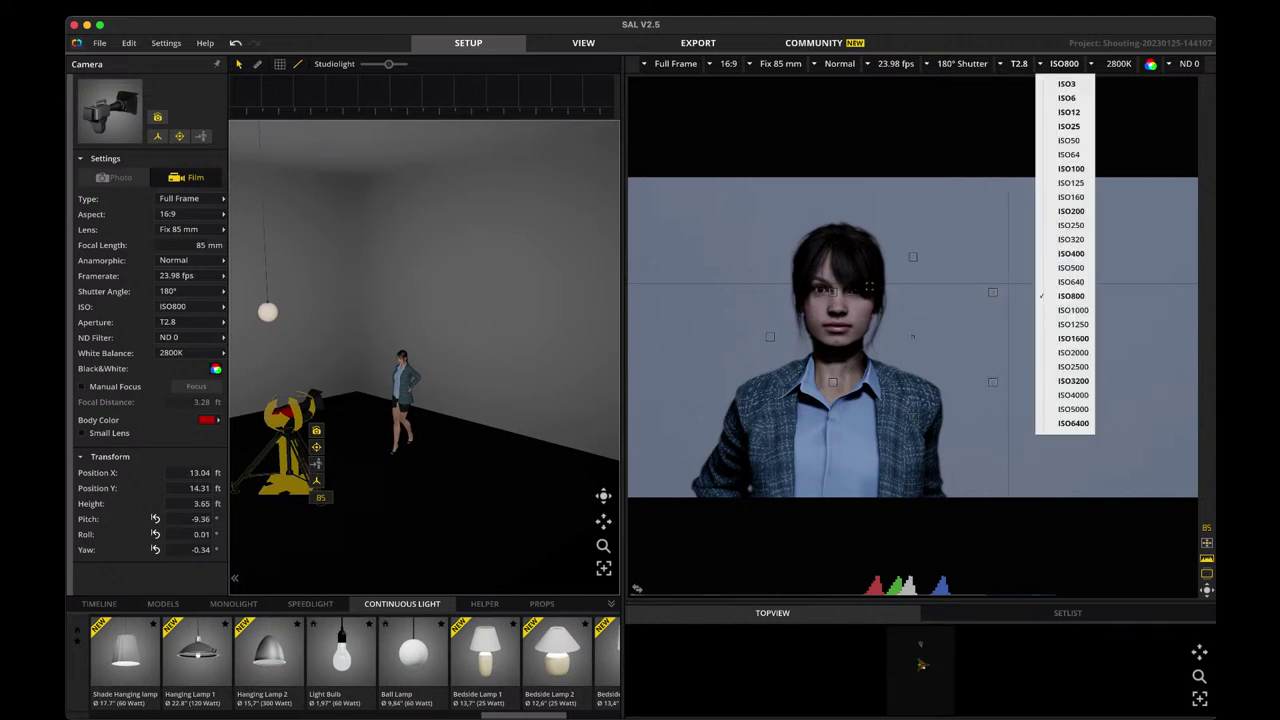
pyautogui.click(1118, 63)
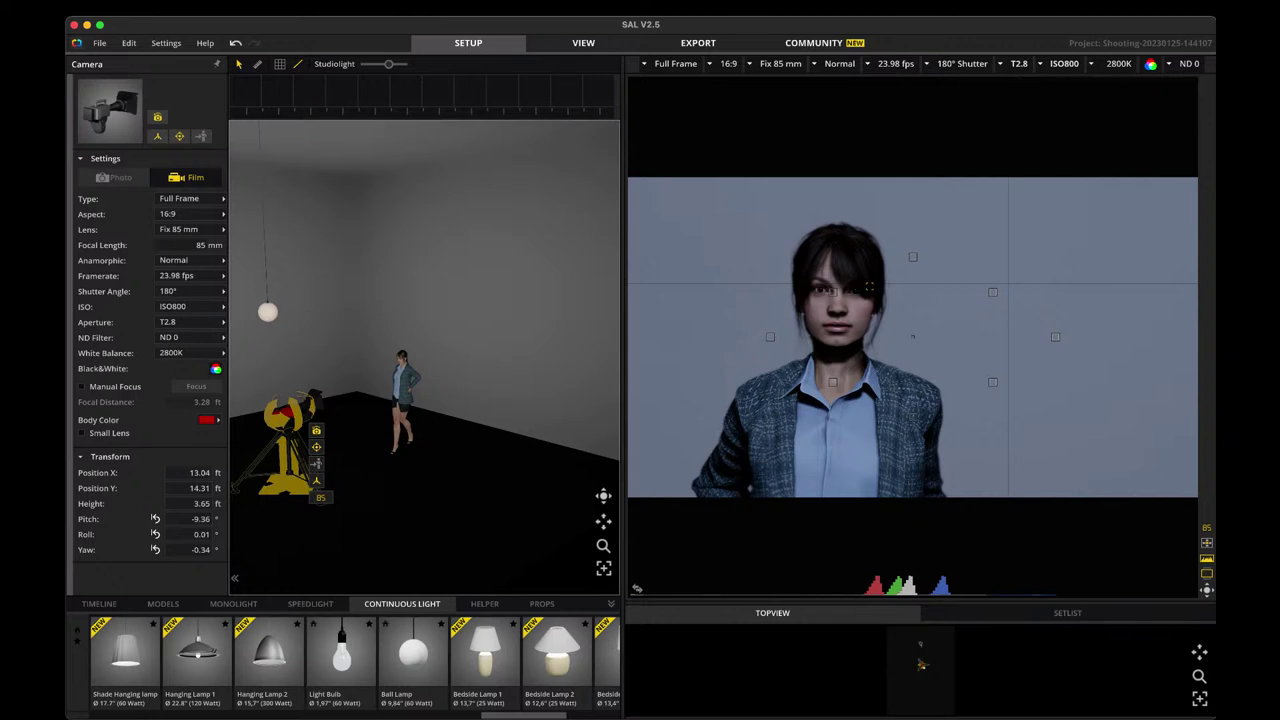
pyautogui.click(1188, 63)
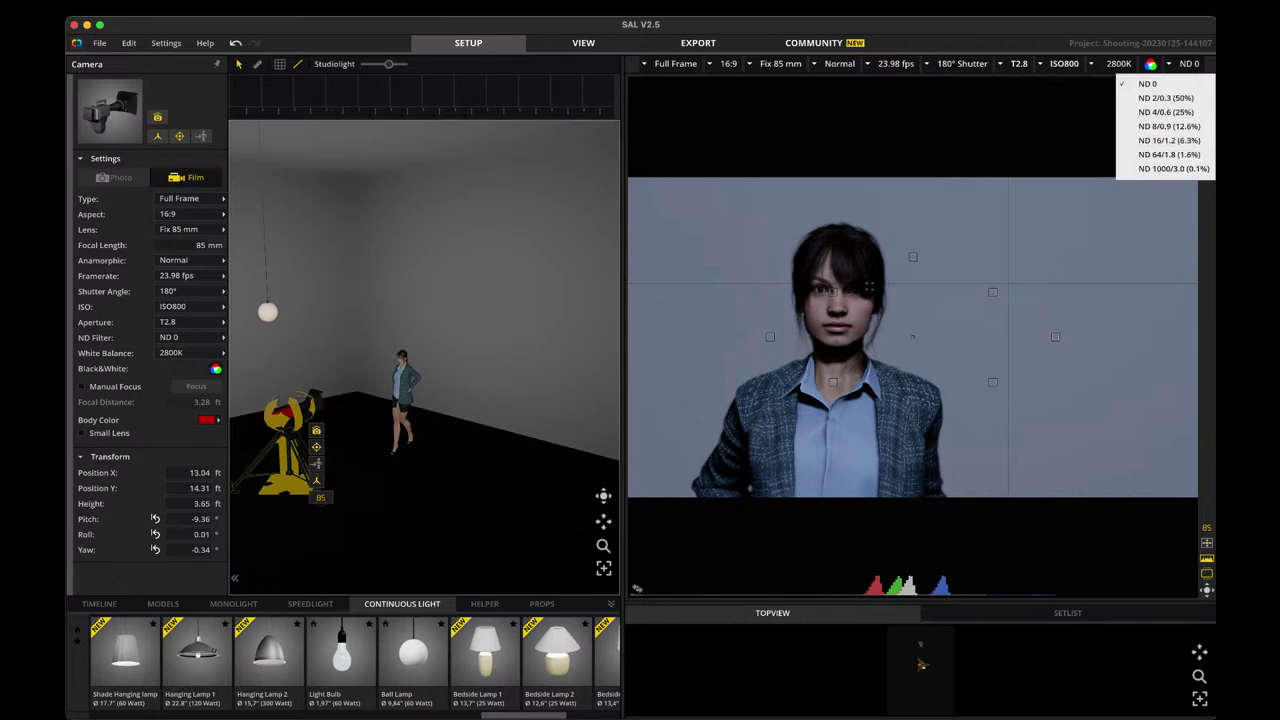
pyautogui.press('Escape')
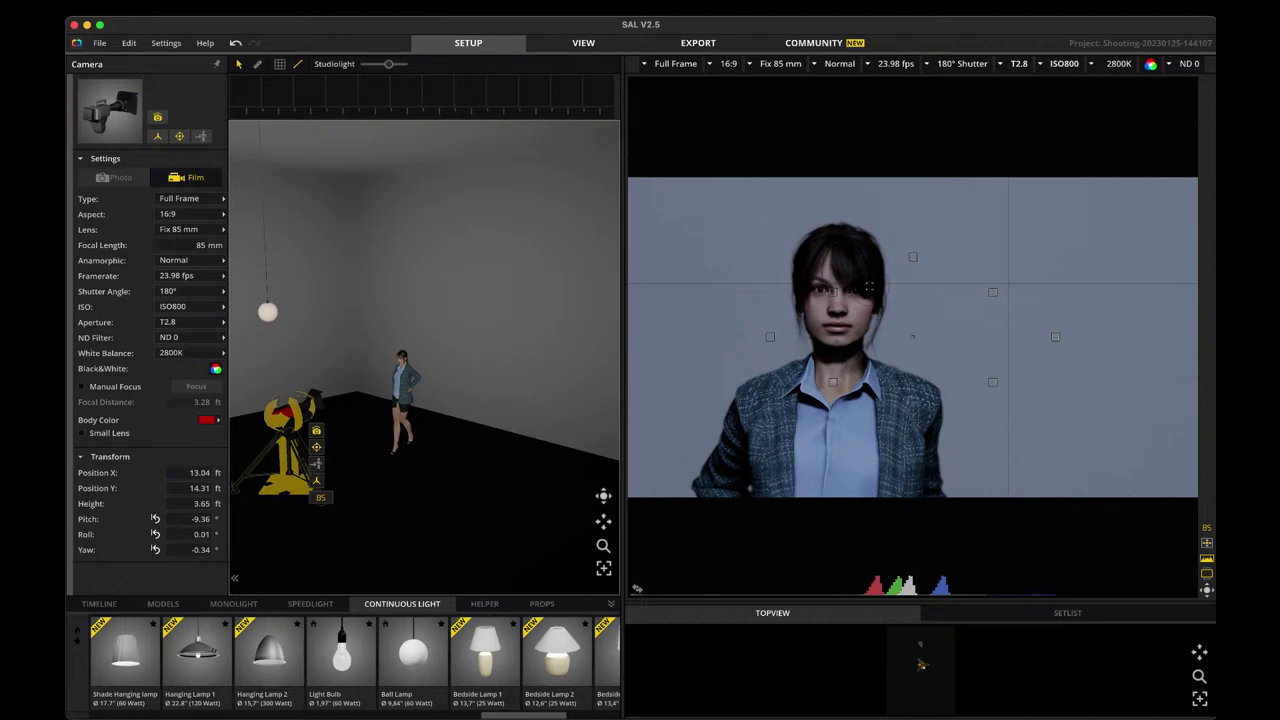
# Rotate the camera towards the model and move it to about X 14.35 ft, Y 13.61 ft at 4.10 ft height.
pyautogui.moveTo(289, 465)
pyautogui.mouseDown()
pyautogui.moveTo(289, 452)
pyautogui.moveTo(289, 472)
pyautogui.moveTo(289, 452)
pyautogui.moveTo(354, 496)
pyautogui.moveTo(423, 506)
pyautogui.moveTo(292, 475)
pyautogui.moveTo(303, 479)
pyautogui.mouseUp()
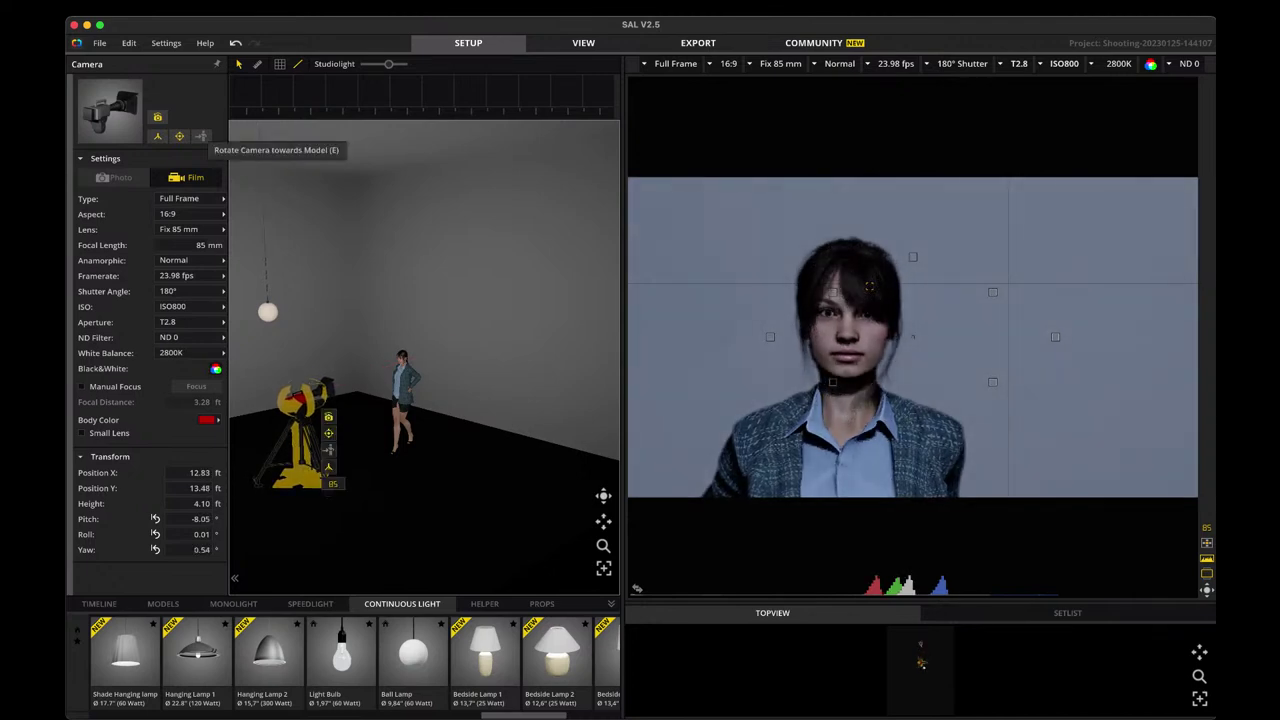
pyautogui.click(202, 136)
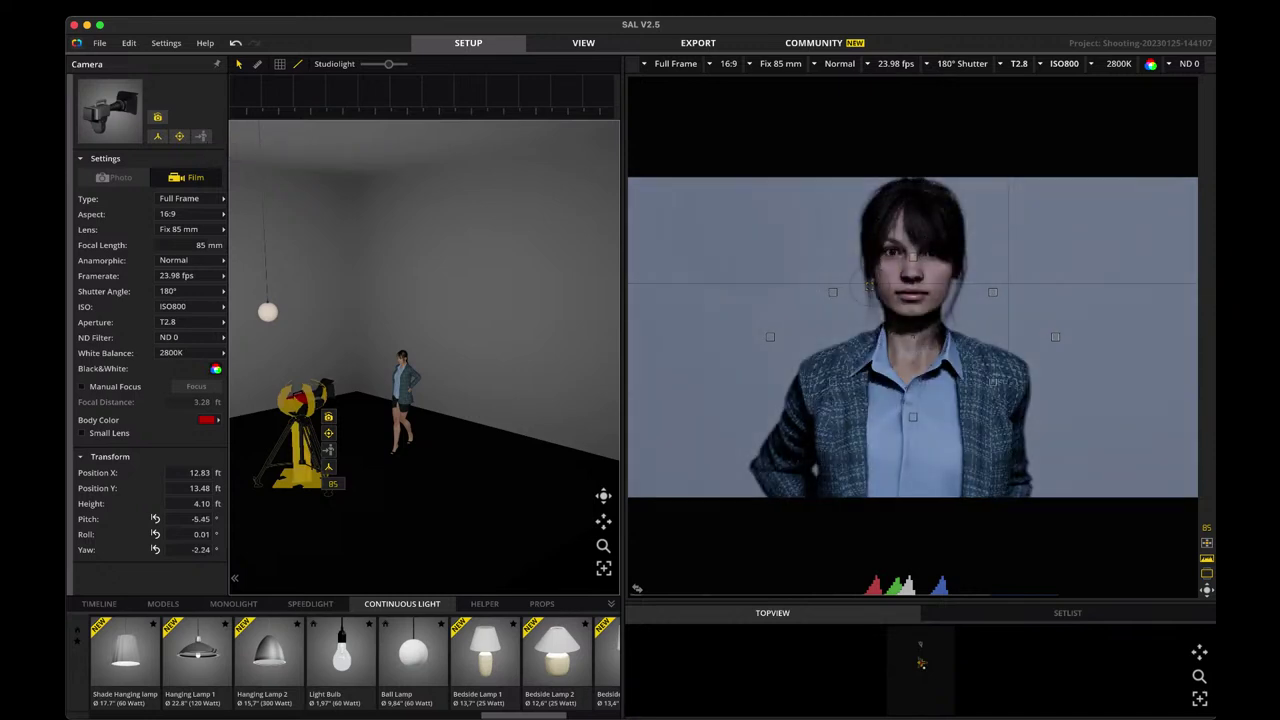
pyautogui.moveTo(300, 477)
pyautogui.mouseDown()
pyautogui.moveTo(412, 505)
pyautogui.moveTo(313, 485)
pyautogui.mouseUp()
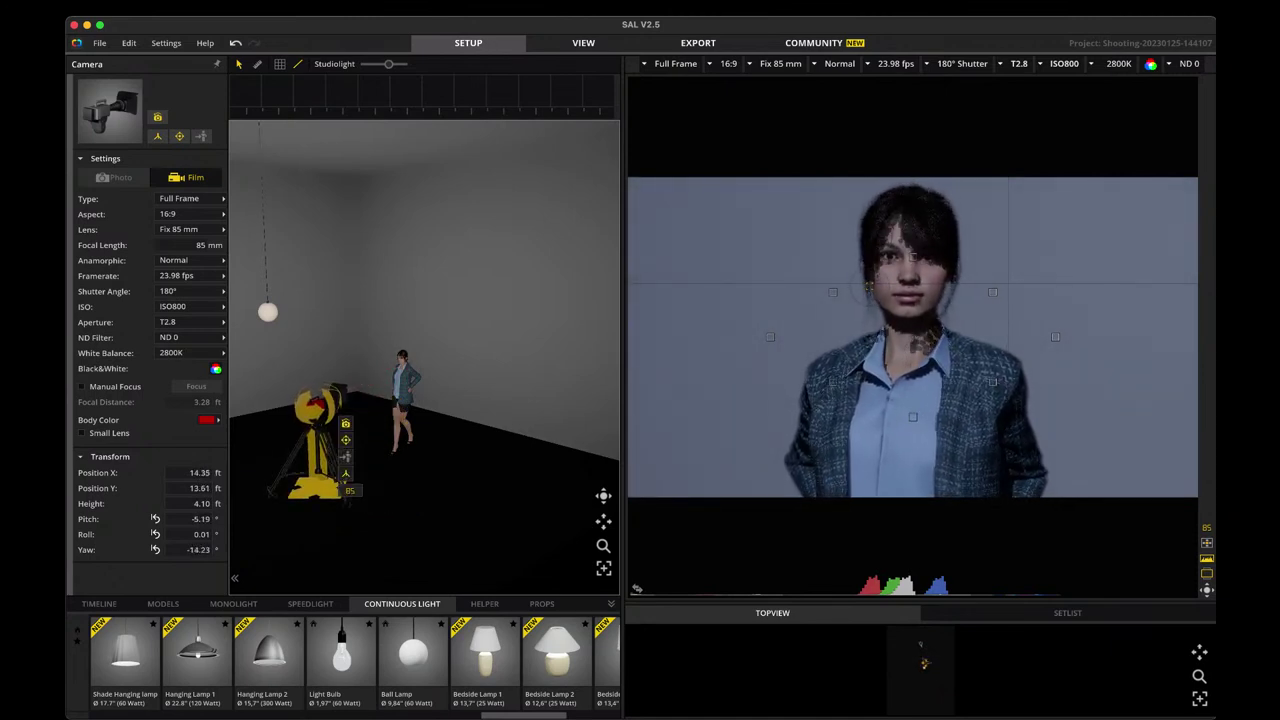
# Turn off the model's head rotation towards the camera, and switch her eye rotation towards the camera off and on again.
pyautogui.click(403, 392)
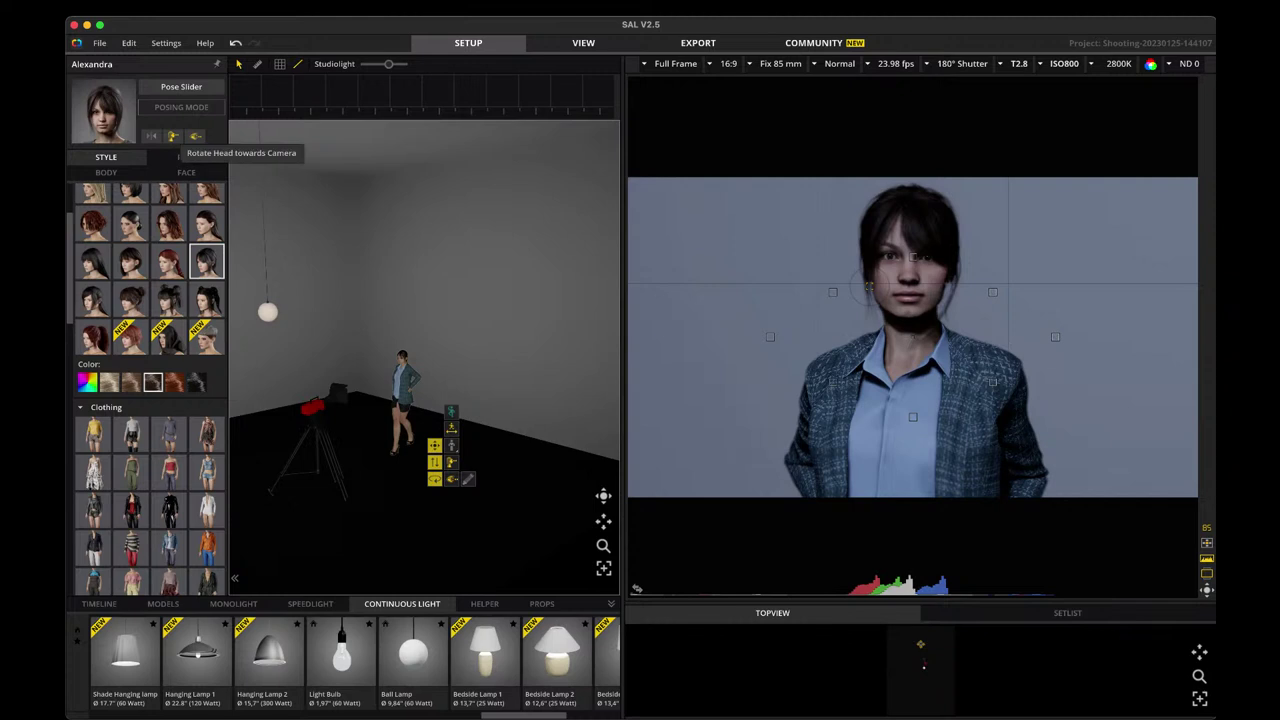
pyautogui.click(173, 136)
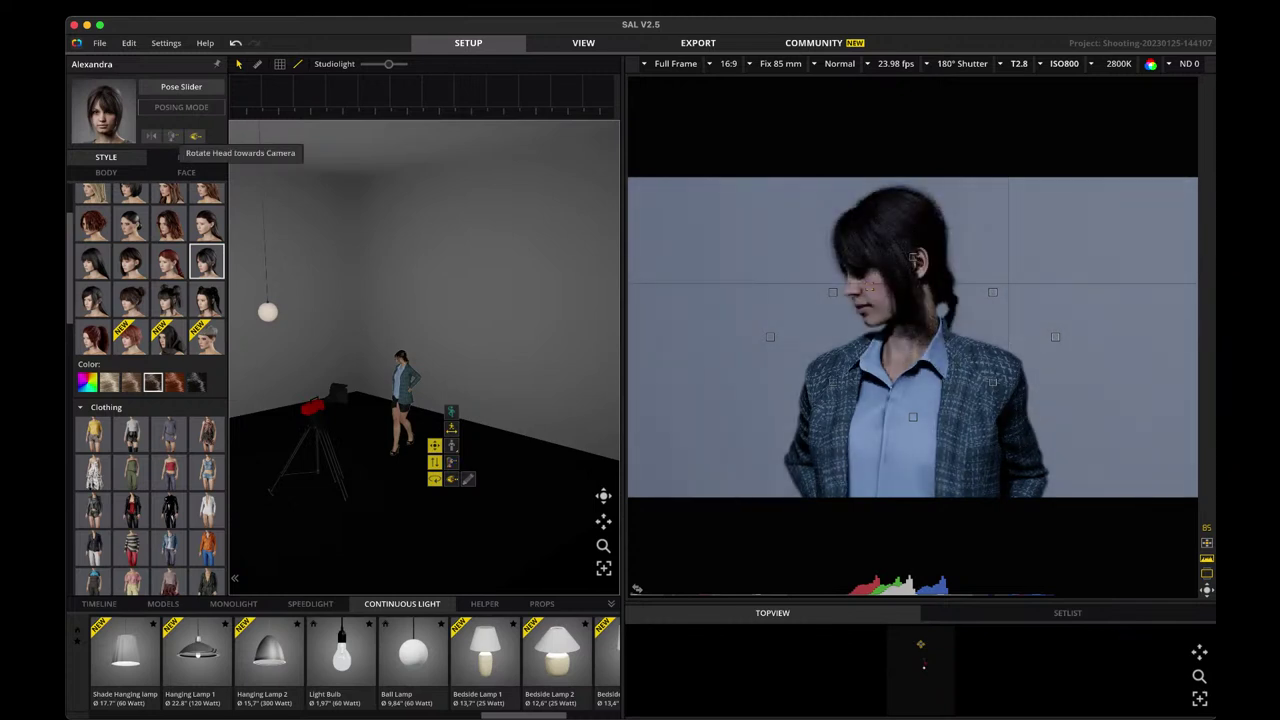
pyautogui.click(196, 137)
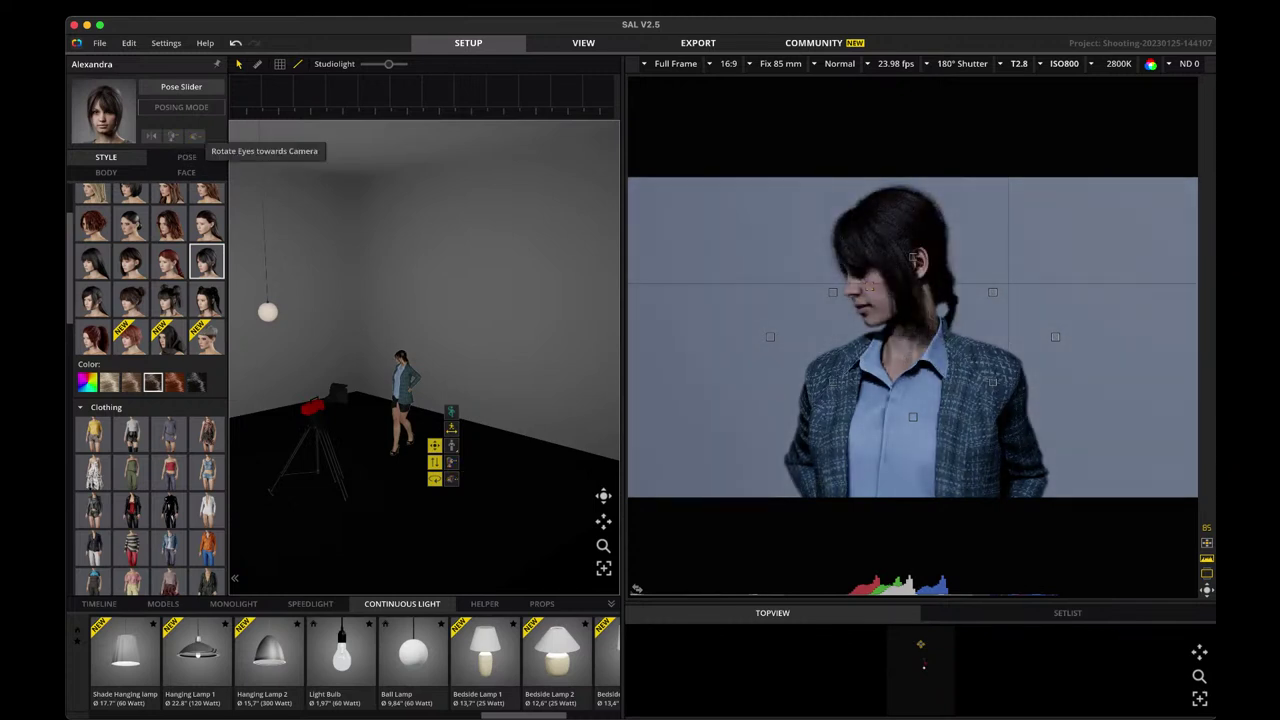
pyautogui.click(196, 137)
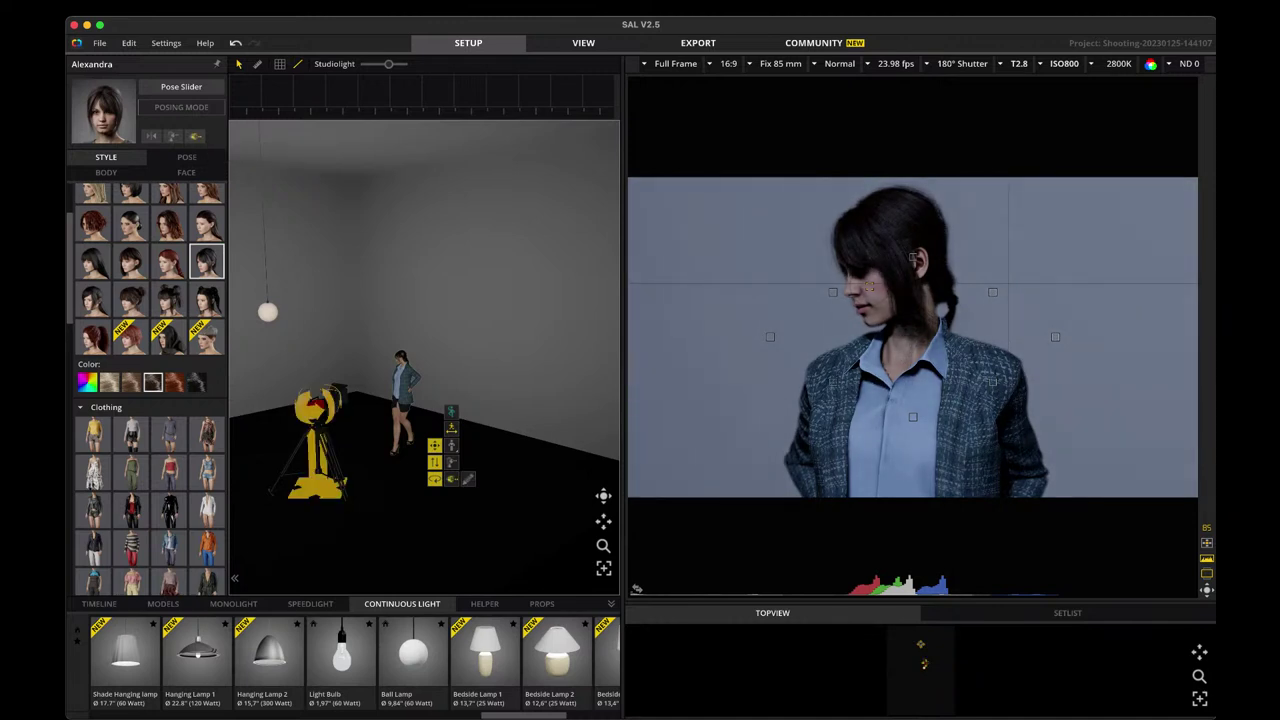
# Move the camera to about X 9.16 ft, Y 14.89 ft at 3.61 ft height.
pyautogui.click(318, 430)
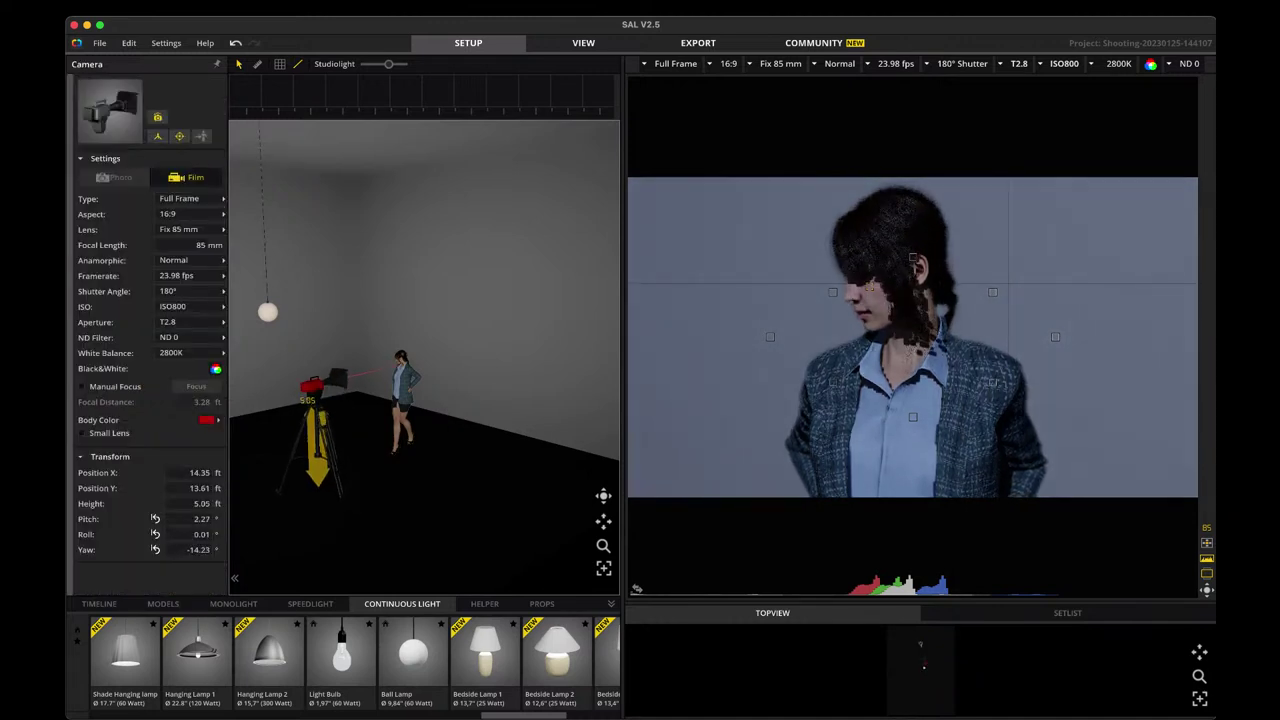
pyautogui.moveTo(318, 470); pyautogui.dragTo(250, 412)
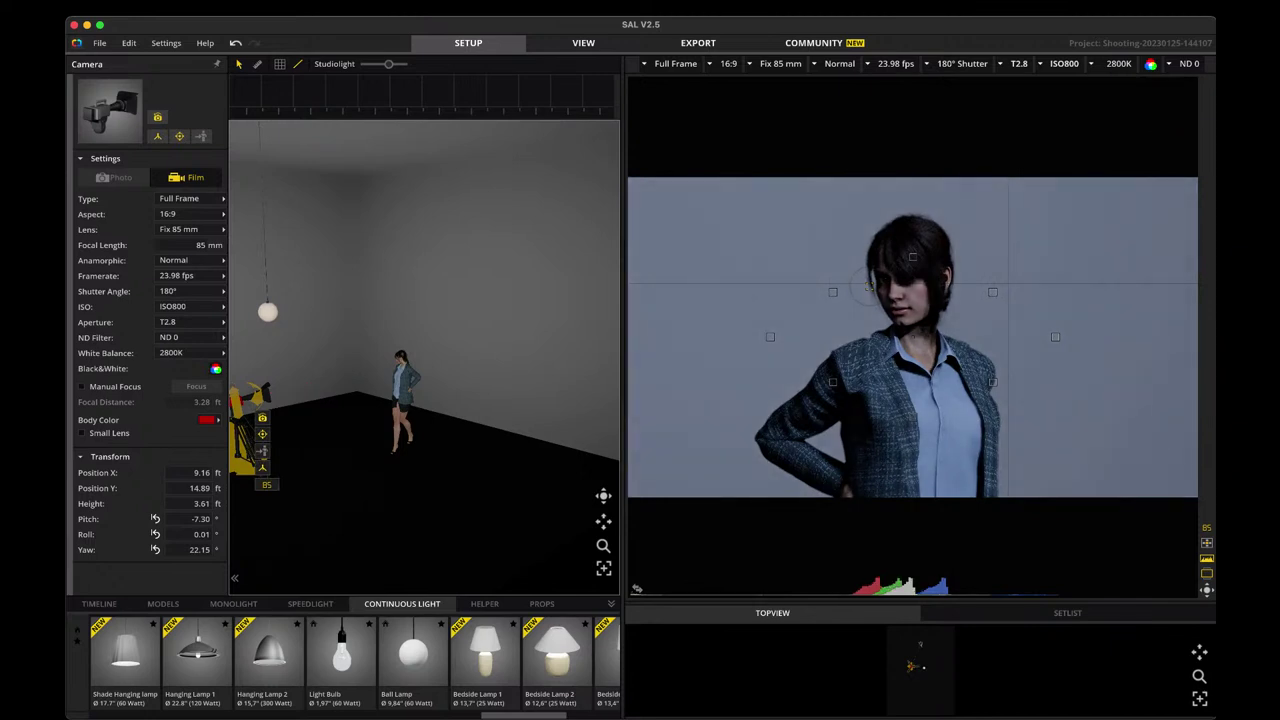
# Move the ball lamp to about X 22.48 ft, Y 17.10 ft and set the camera's sensitivity to ISO1600.
pyautogui.moveTo(267, 312); pyautogui.dragTo(370, 336)
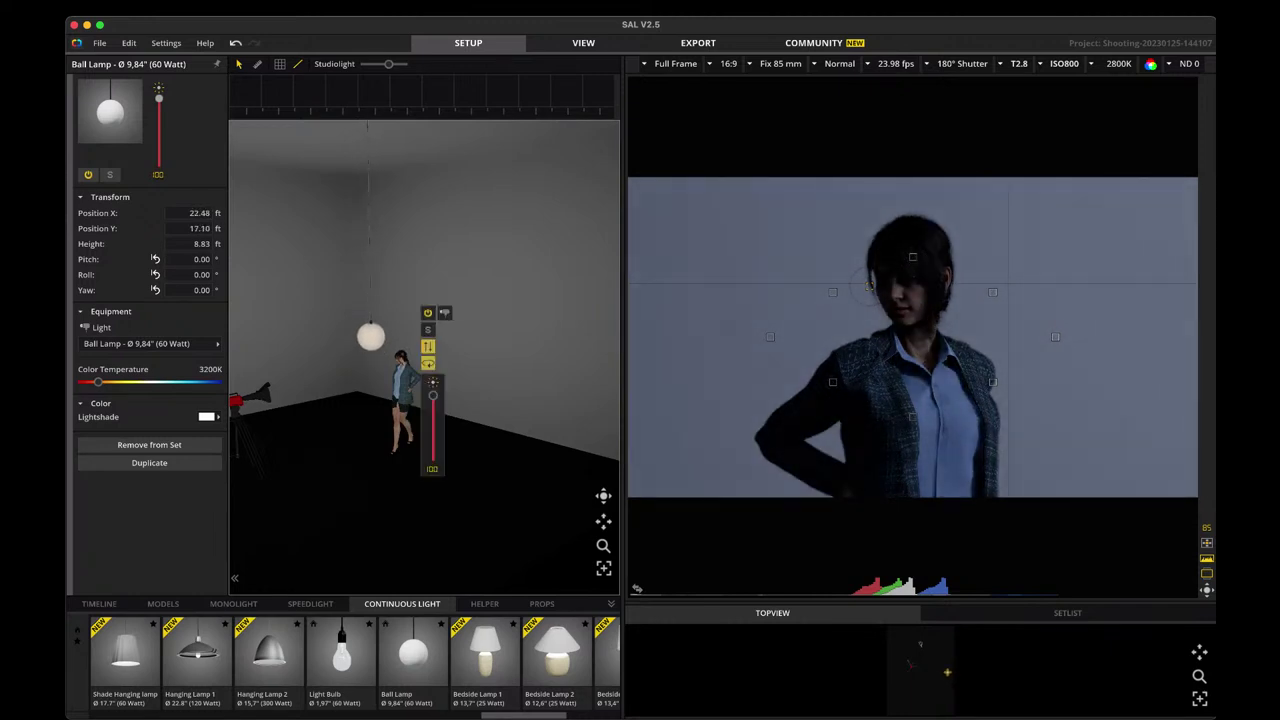
pyautogui.click(1064, 63)
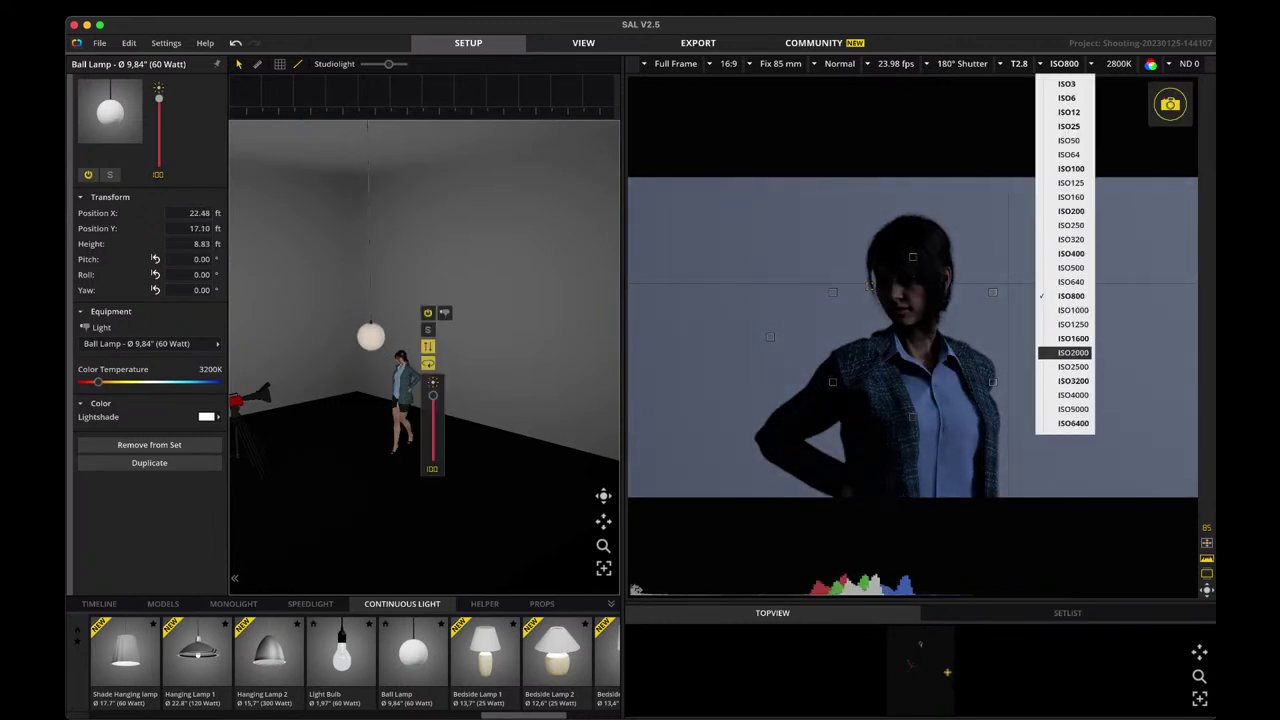
pyautogui.click(1073, 338)
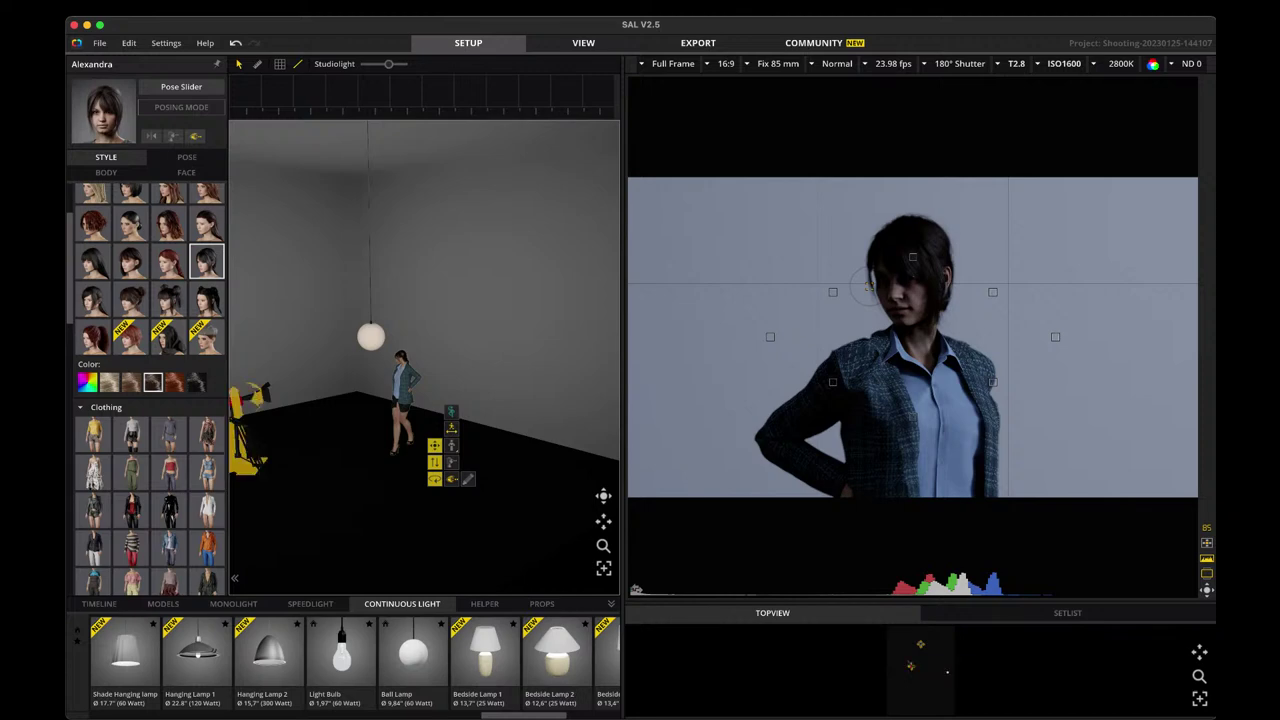
# Turn the model's head towards the camera instead of her eyes, and move the camera to about X 13.67 ft, Y 12.50 ft.
pyautogui.click(252, 400)
pyautogui.moveTo(258, 408); pyautogui.dragTo(290, 405)
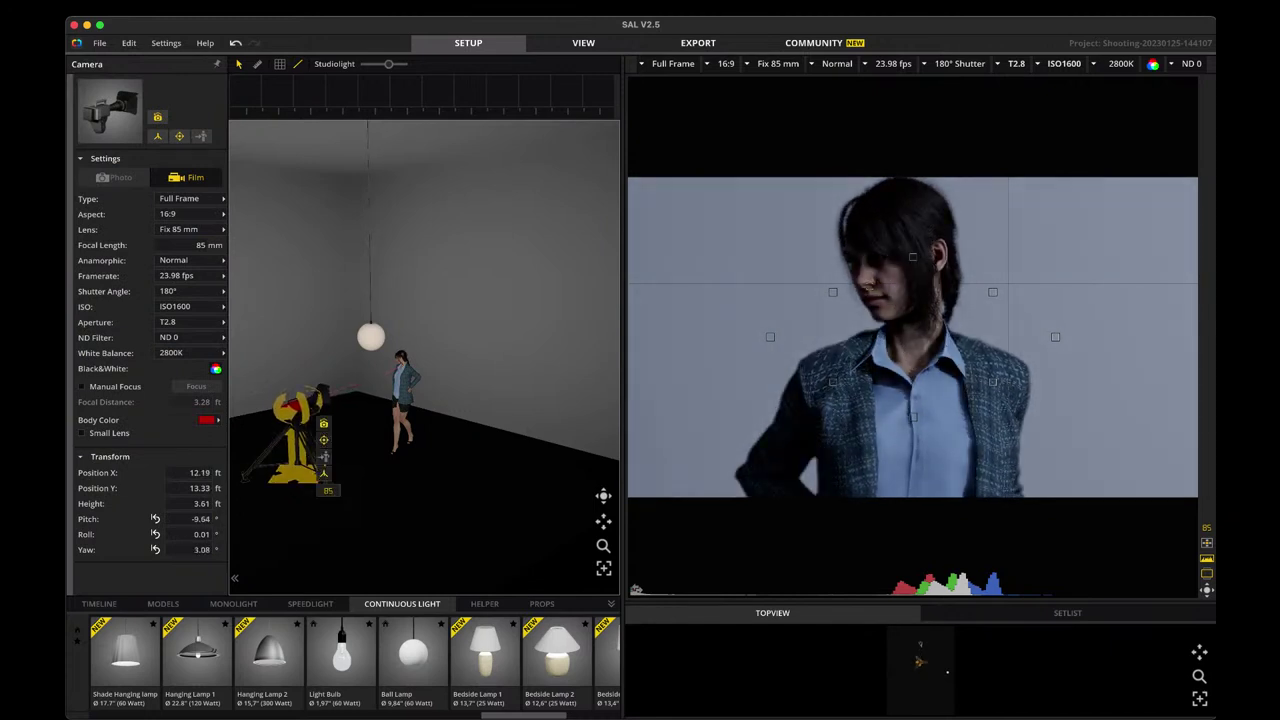
pyautogui.click(402, 390)
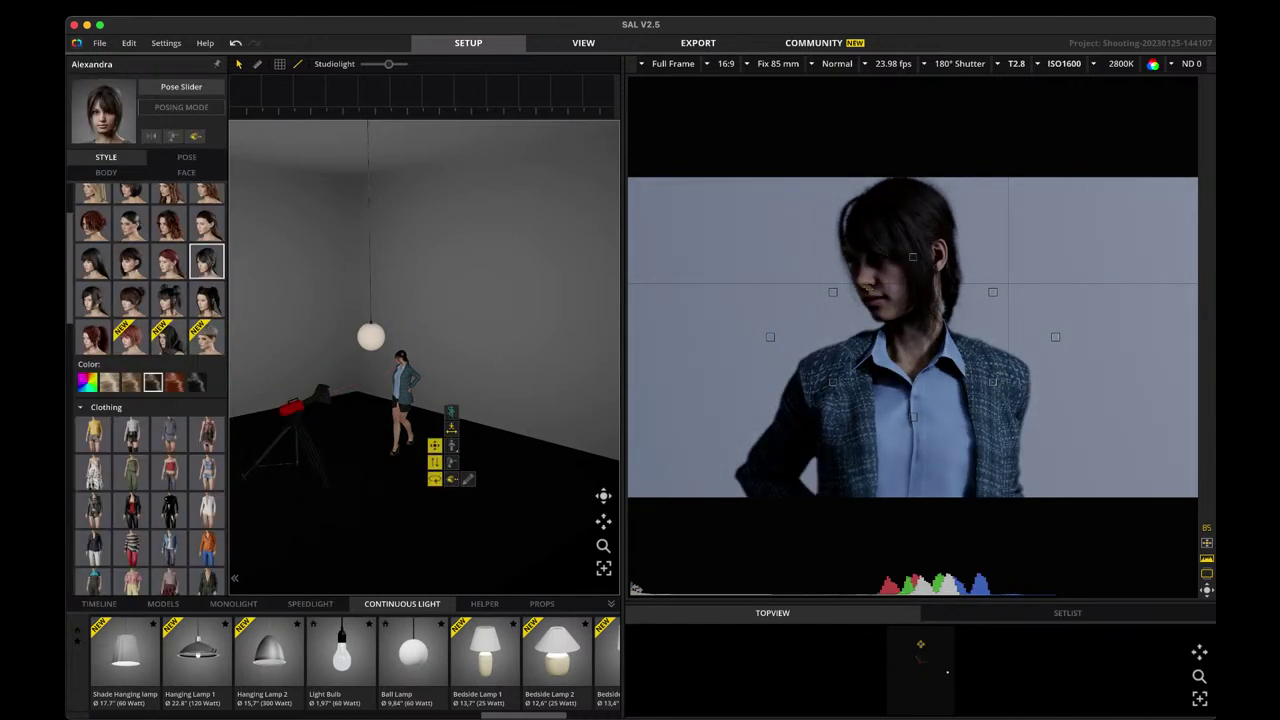
pyautogui.click(467, 479)
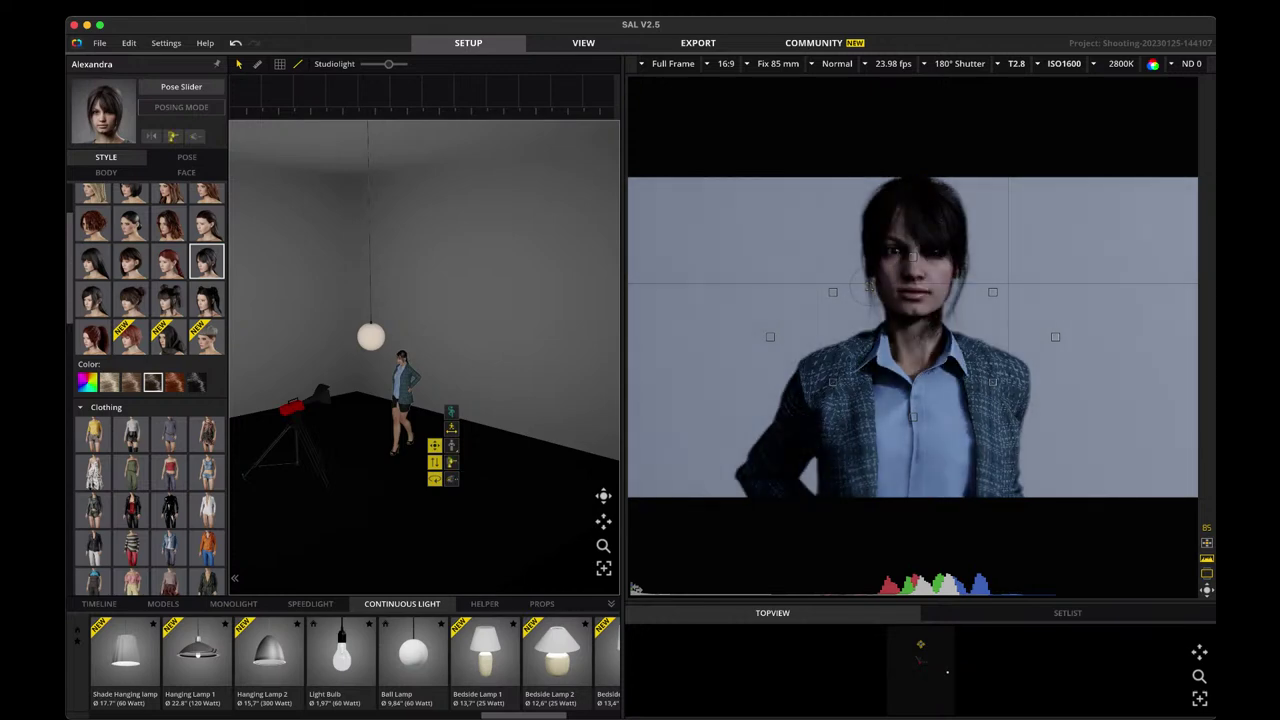
pyautogui.click(302, 408)
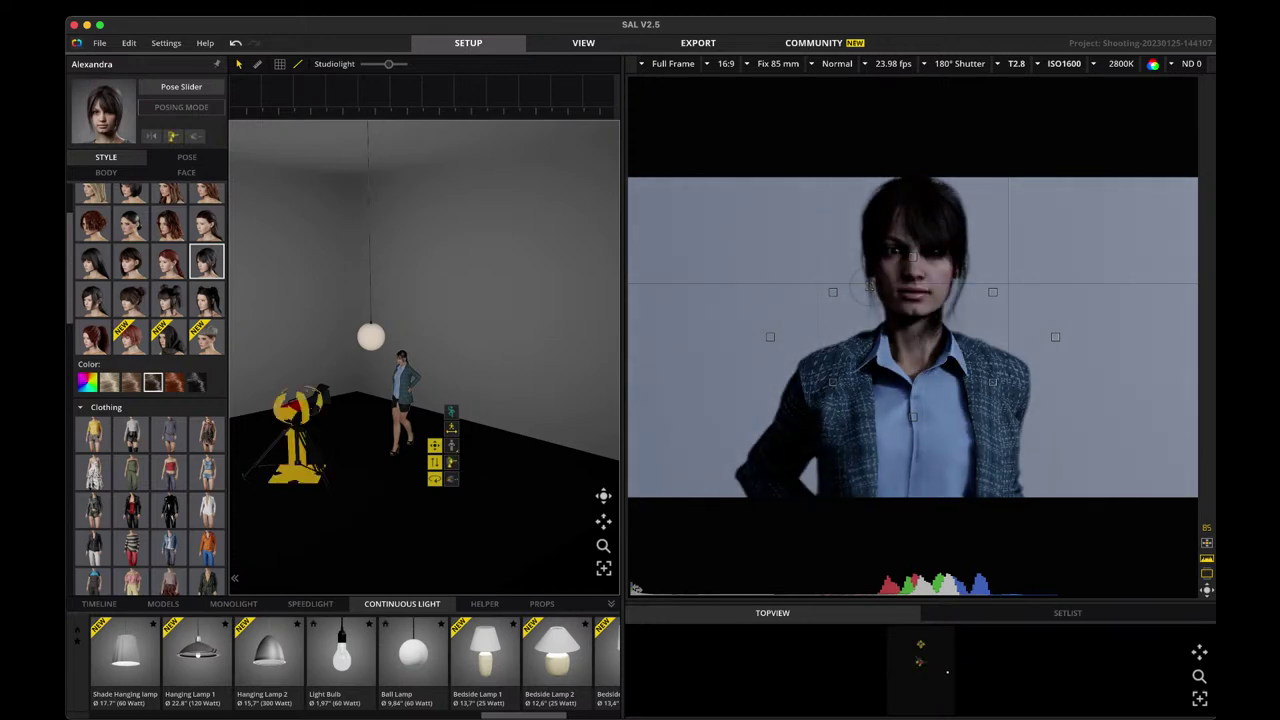
pyautogui.moveTo(328, 408); pyautogui.dragTo(325, 409)
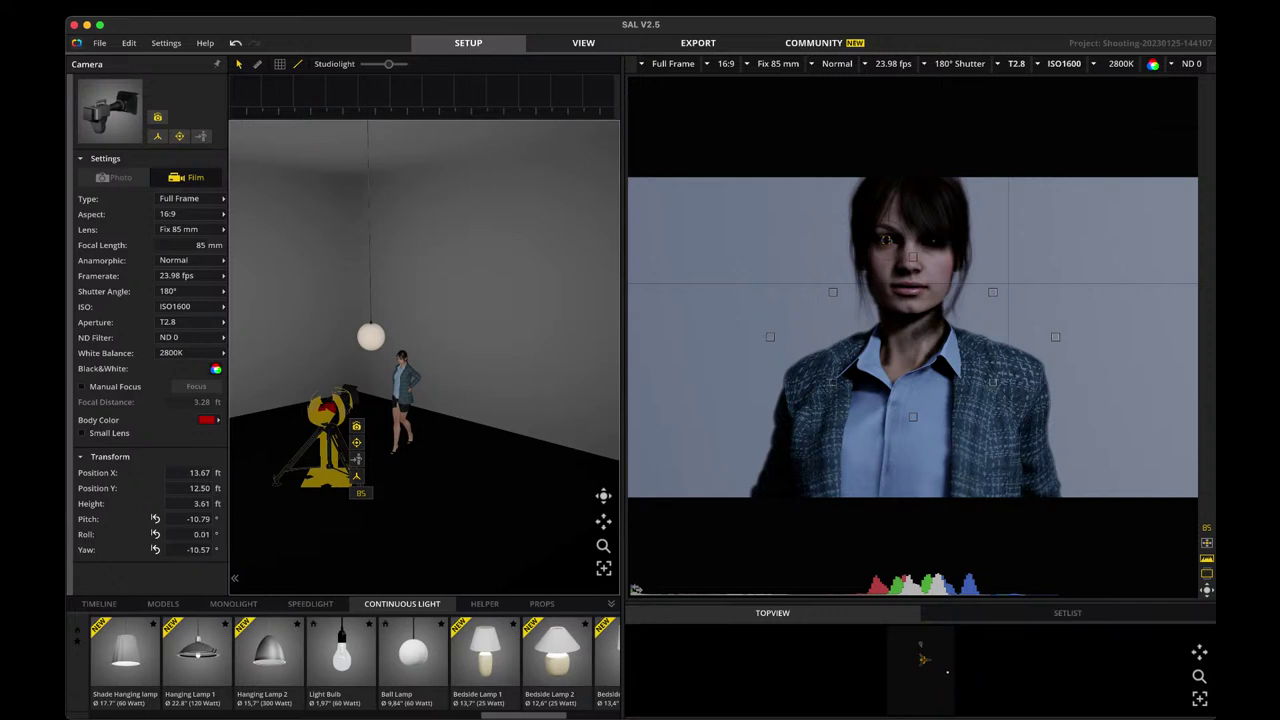
# Move the ball lamp behind the model to about X 14.39 ft, Y 1.22 ft at 6.54 ft height and set the camera to ISO800.
pyautogui.moveTo(371, 336)
pyautogui.mouseDown()
pyautogui.moveTo(355, 357)
pyautogui.moveTo(389, 352)
pyautogui.moveTo(351, 357)
pyautogui.moveTo(354, 320)
pyautogui.moveTo(338, 296)
pyautogui.moveTo(430, 301)
pyautogui.mouseUp()
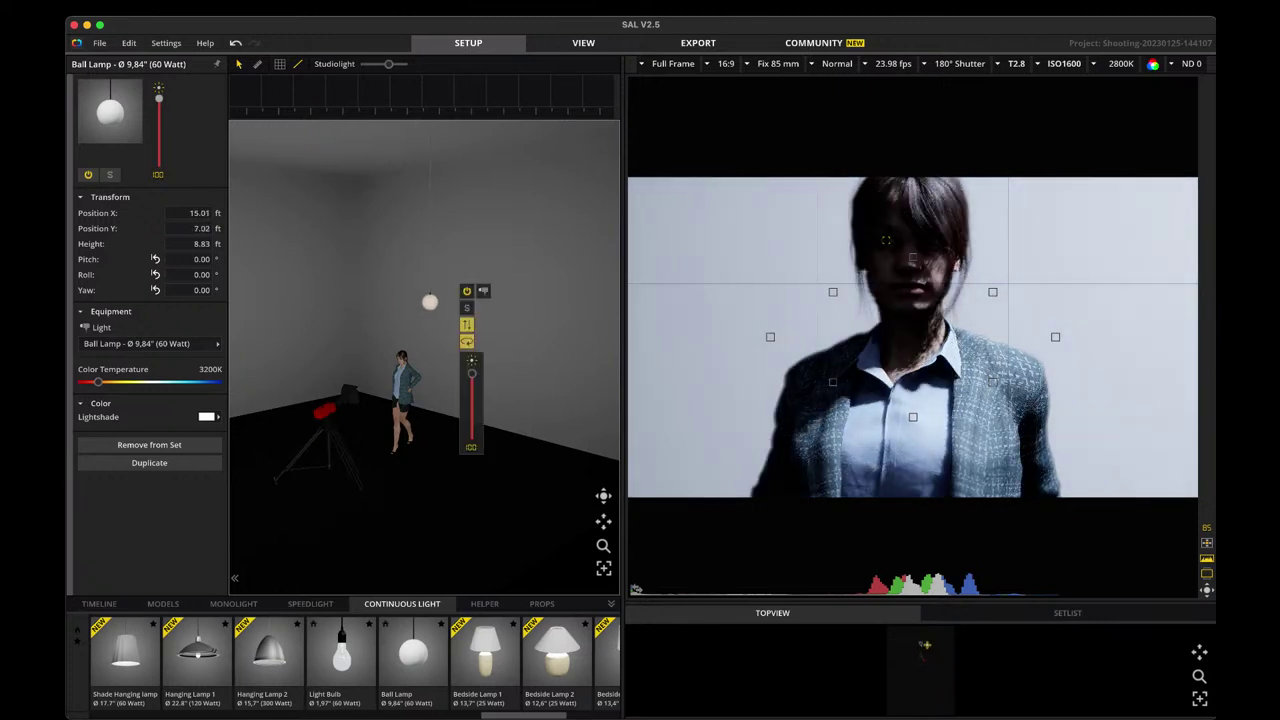
pyautogui.moveTo(430, 400)
pyautogui.mouseDown()
pyautogui.moveTo(370, 405)
pyautogui.moveTo(400, 340)
pyautogui.moveTo(440, 410)
pyautogui.moveTo(375, 390)
pyautogui.moveTo(450, 410)
pyautogui.moveTo(465, 450)
pyautogui.moveTo(440, 400)
pyautogui.moveTo(442, 420)
pyautogui.mouseUp()
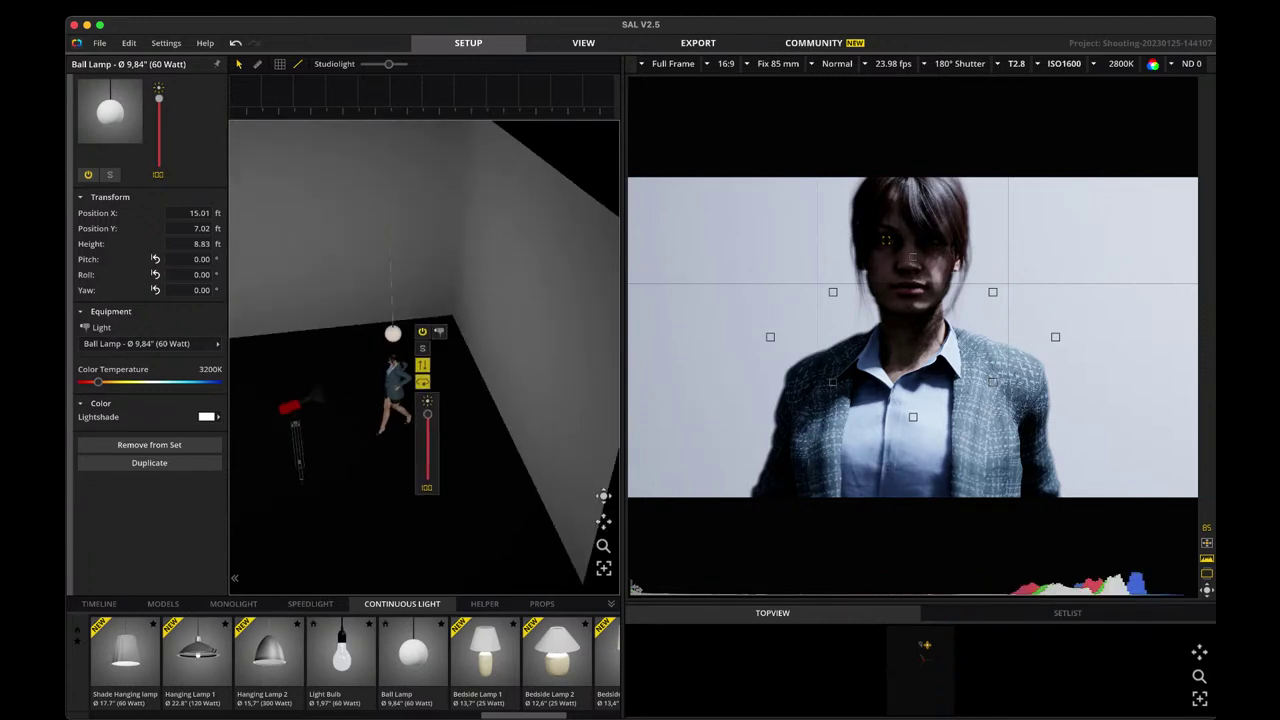
pyautogui.moveTo(393, 333); pyautogui.dragTo(500, 315)
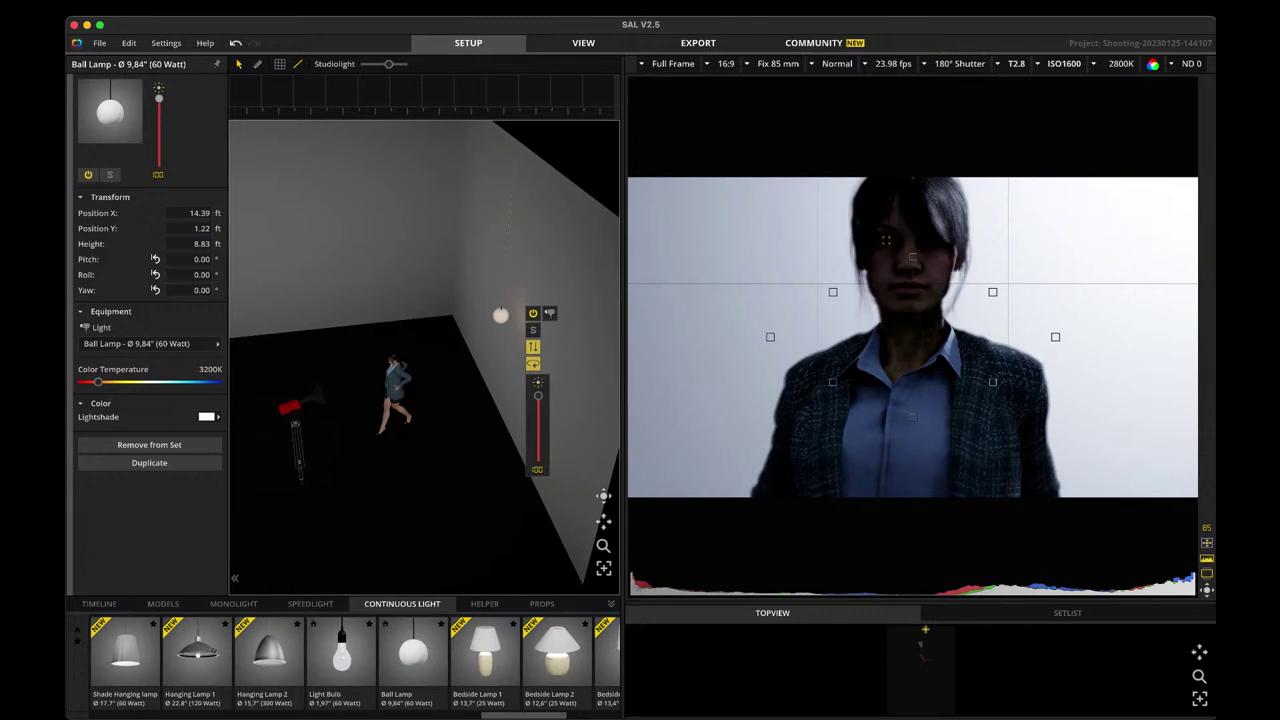
pyautogui.moveTo(533, 346); pyautogui.dragTo(497, 351)
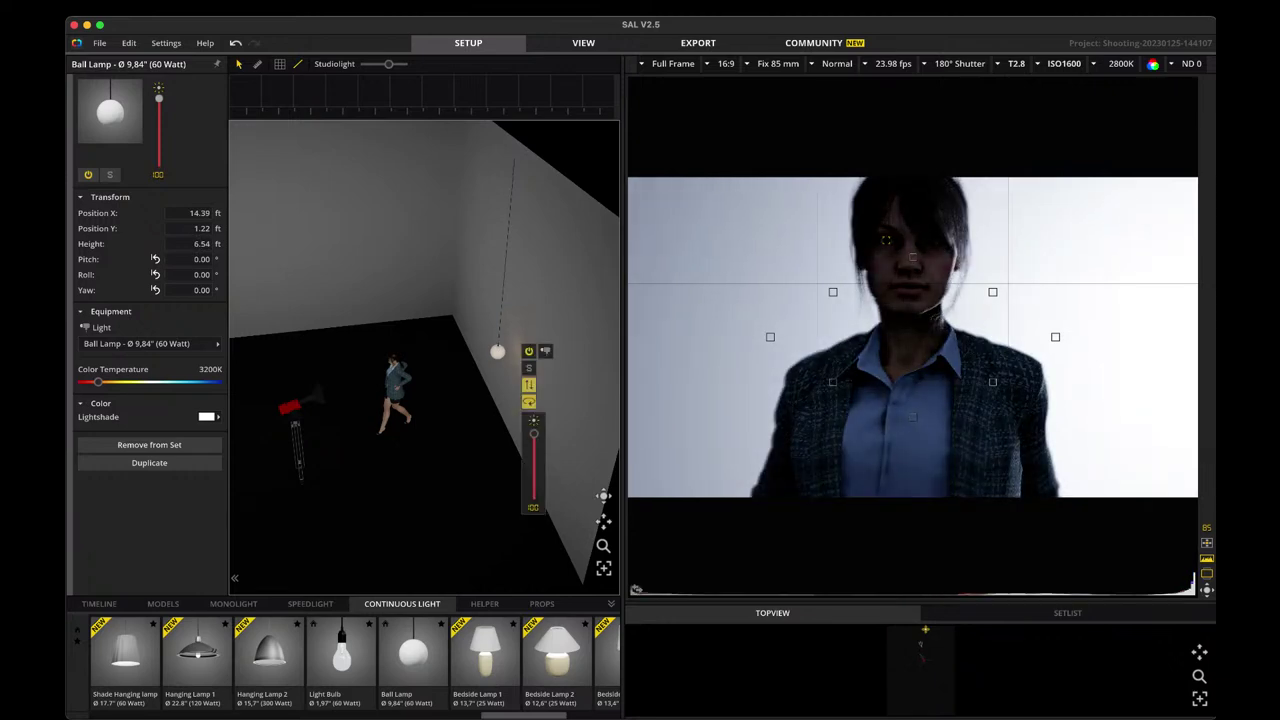
pyautogui.click(1064, 63)
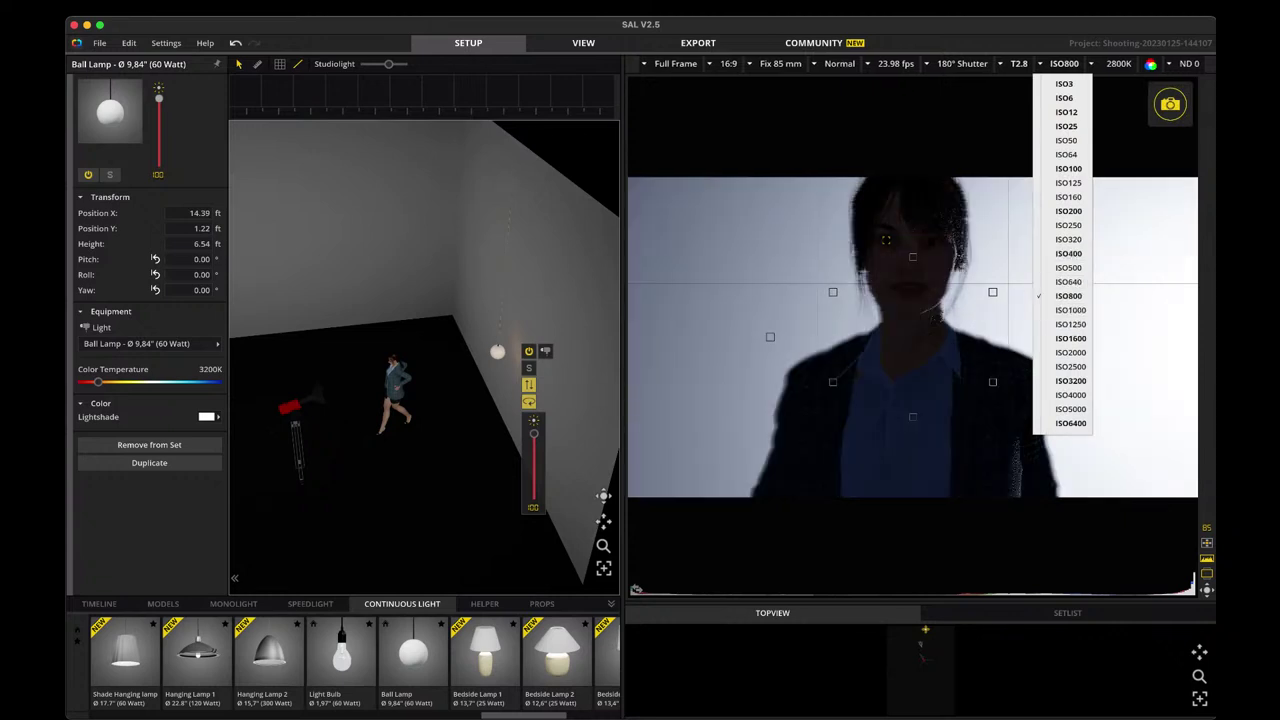
pyautogui.click(1068, 296)
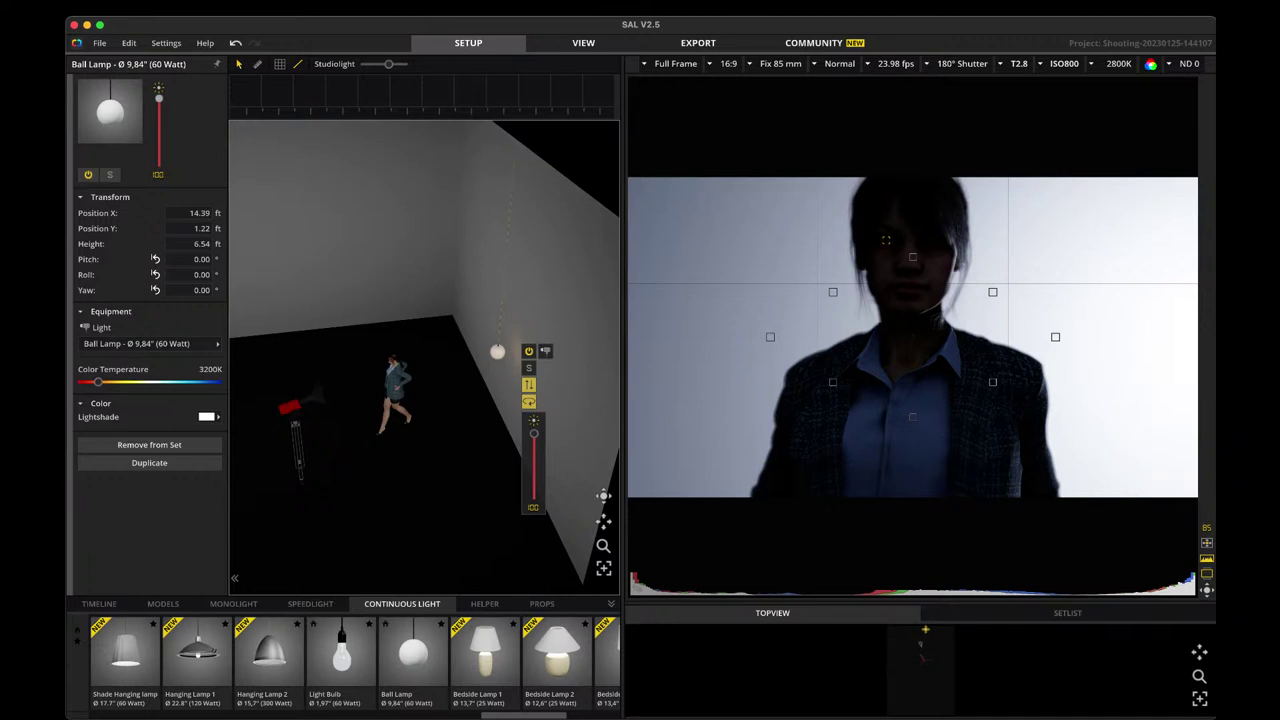
# Try the ball lamp away from the back wall, first near X 18.80 ft, Y 7.79 ft and finally about X 22.91 ft, Y 4.55 ft.
pyautogui.moveTo(380, 470); pyautogui.dragTo(499, 395)
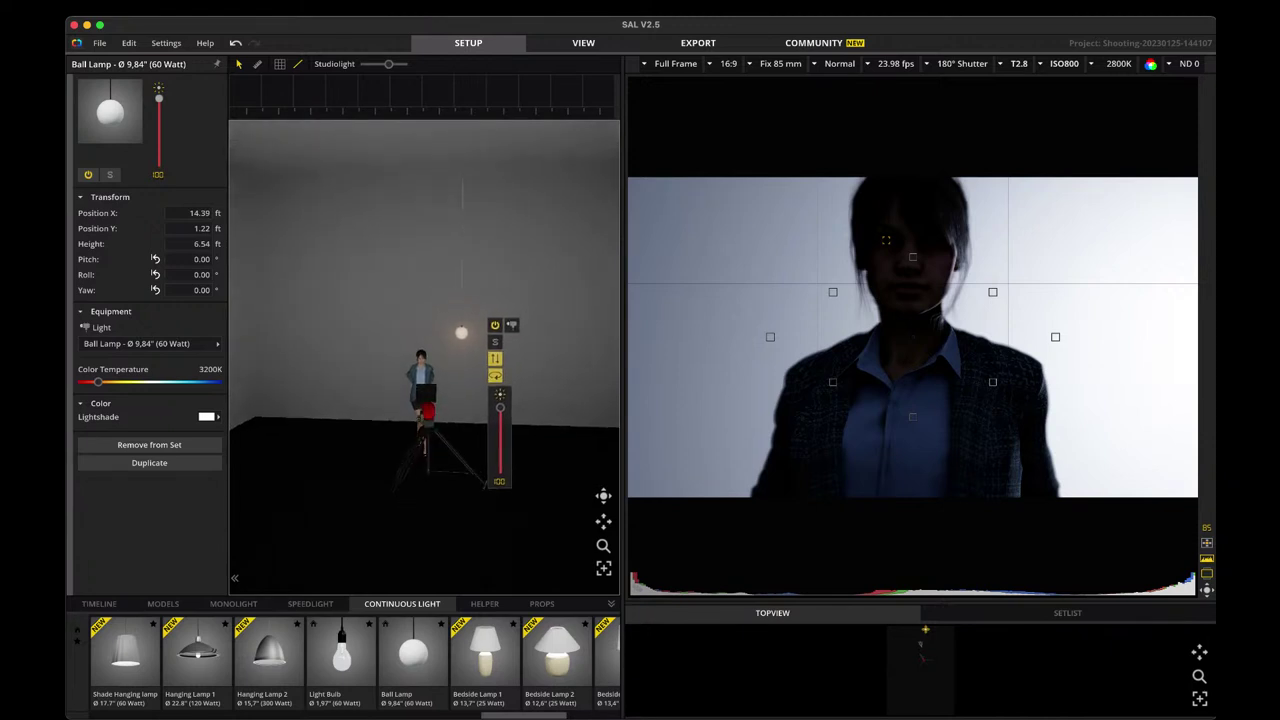
pyautogui.moveTo(523, 338); pyautogui.dragTo(532, 339)
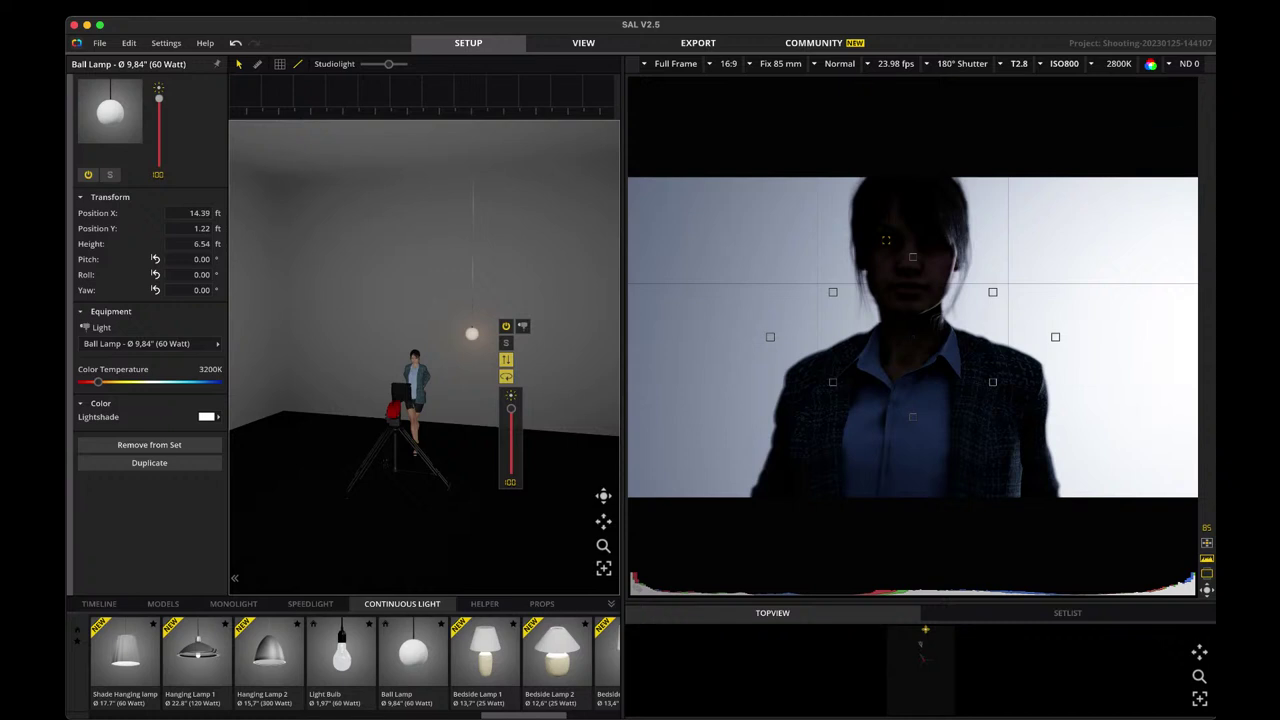
pyautogui.moveTo(472, 333); pyautogui.dragTo(510, 342)
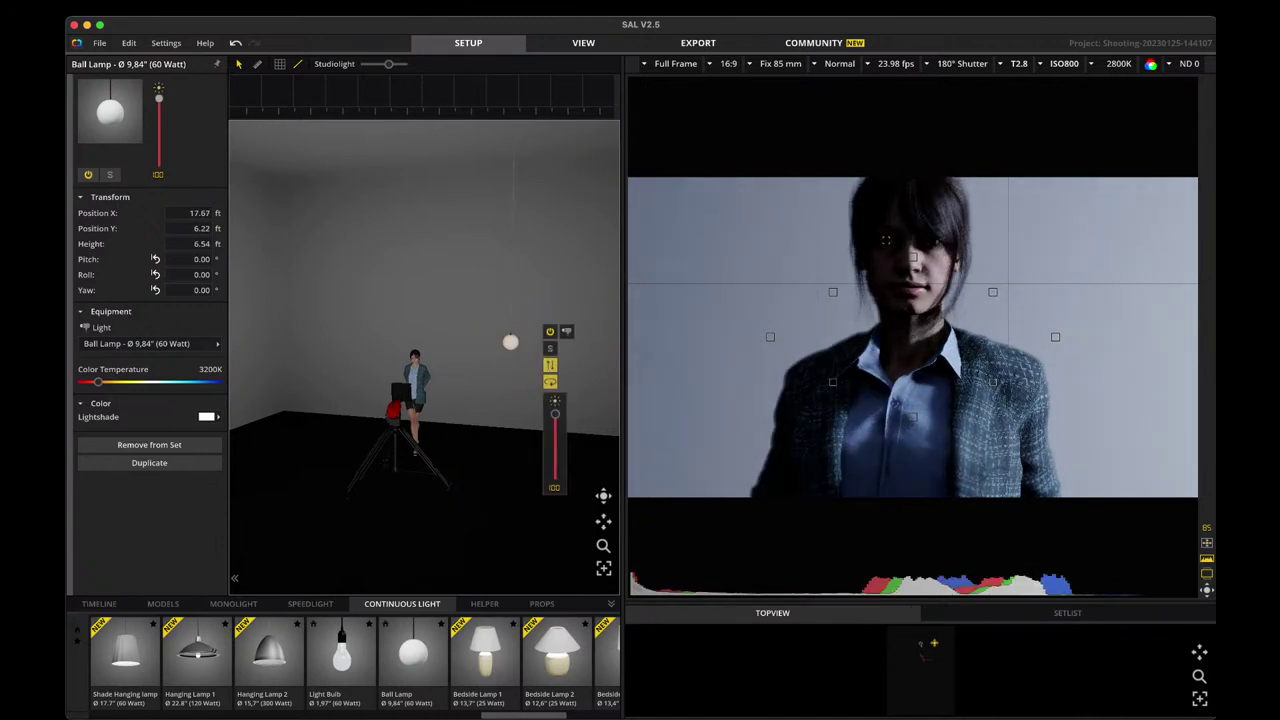
pyautogui.moveTo(510, 342); pyautogui.dragTo(527, 345)
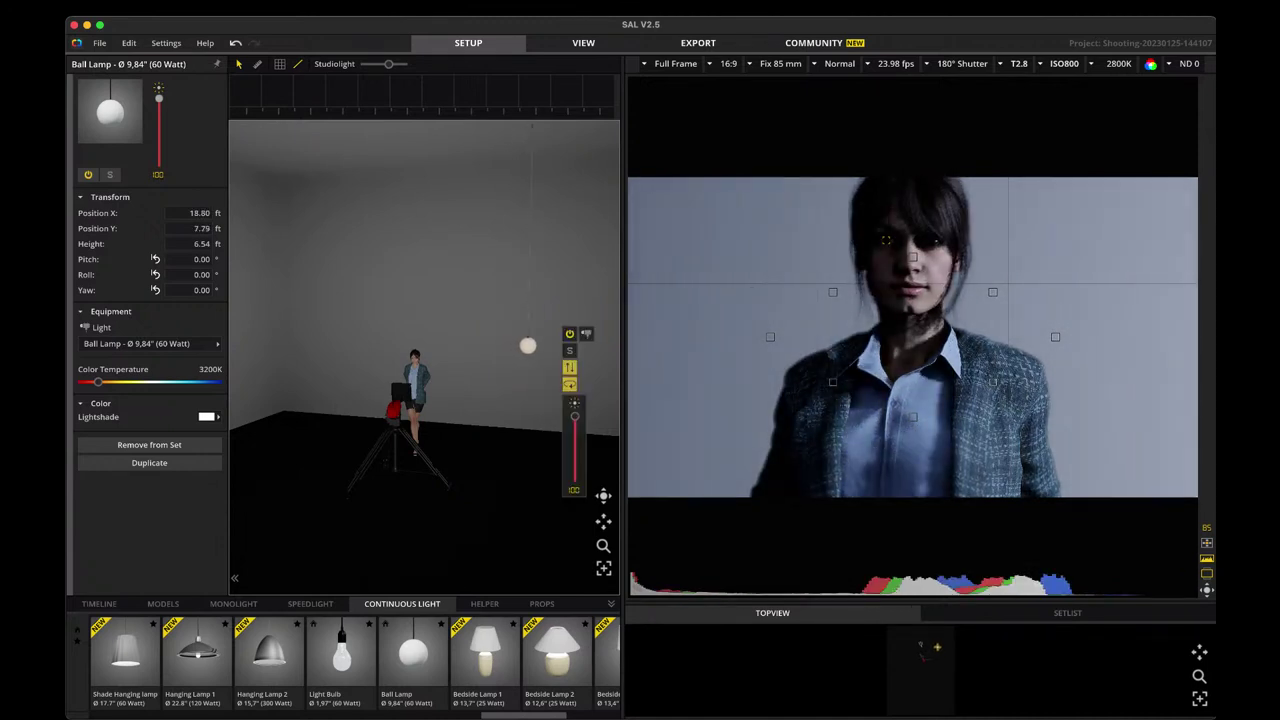
pyautogui.moveTo(480, 300); pyautogui.dragTo(355, 308)
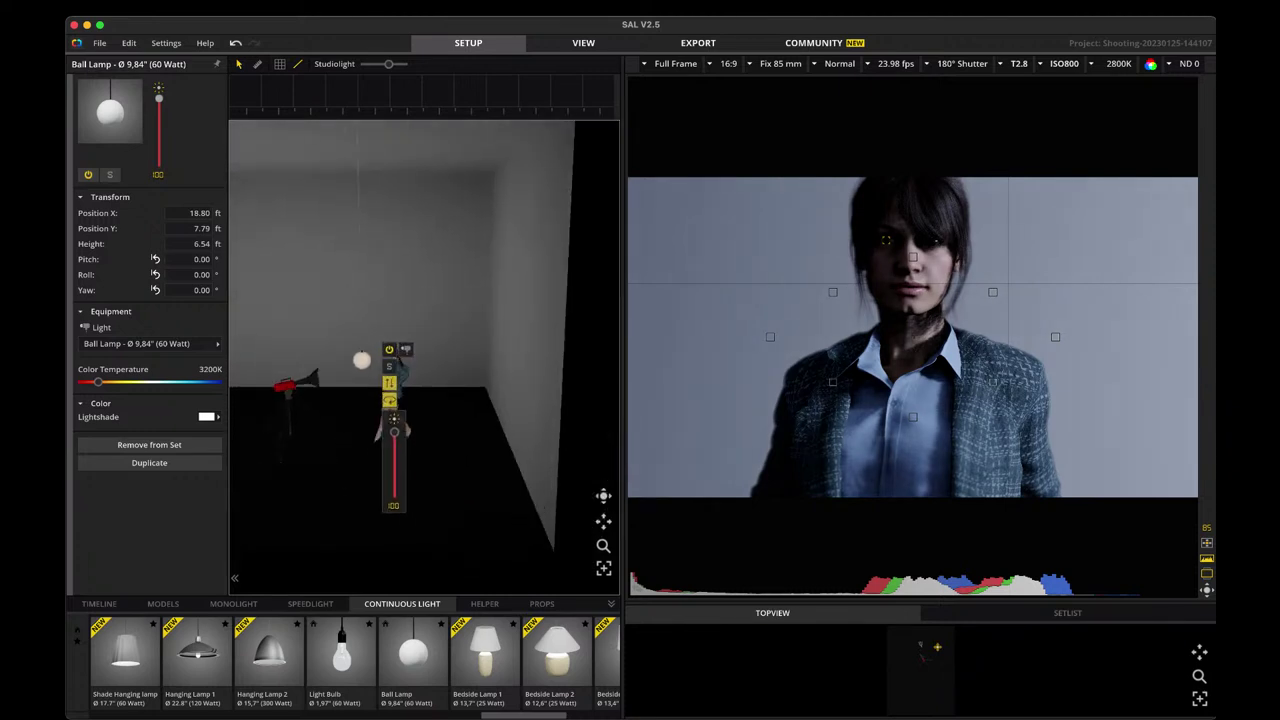
pyautogui.moveTo(361, 360); pyautogui.dragTo(432, 381)
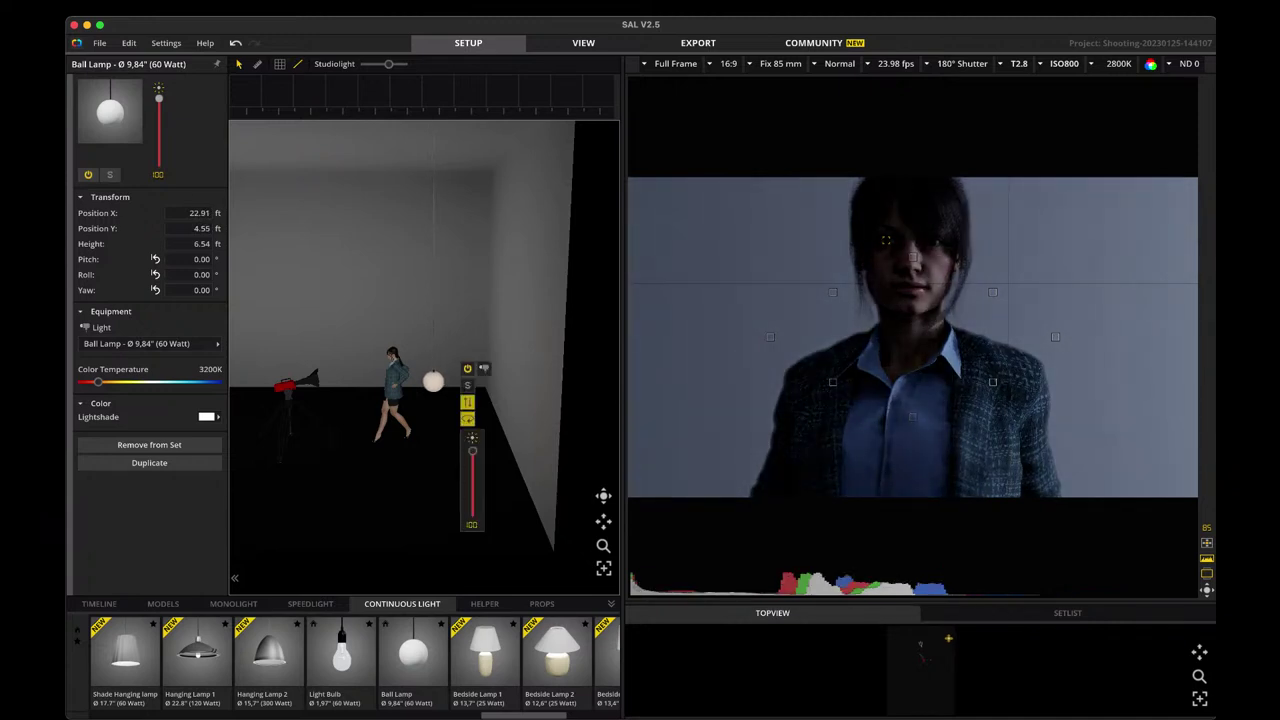
# Move the ball lamp in front of the model to about X 13.69 ft, Y 14.53 ft and raise it to 10.08 ft.
pyautogui.moveTo(360, 300); pyautogui.dragTo(525, 335)
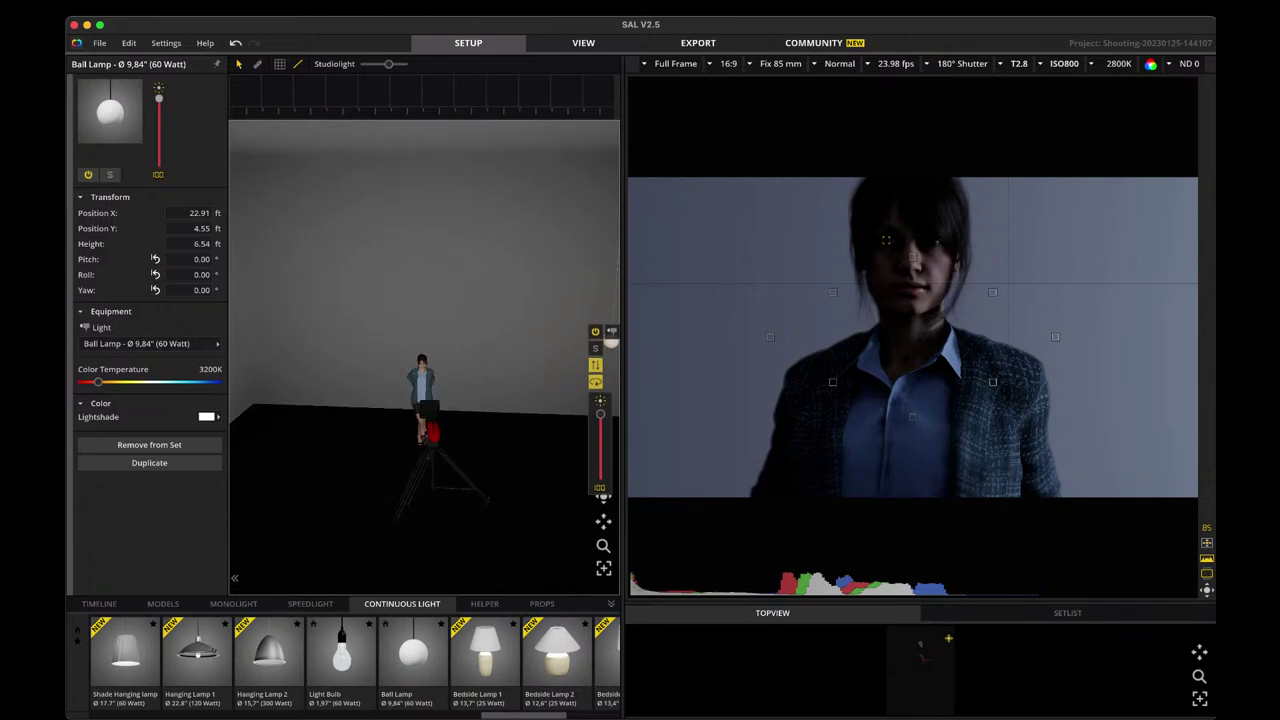
pyautogui.scroll(-4, 424, 357)
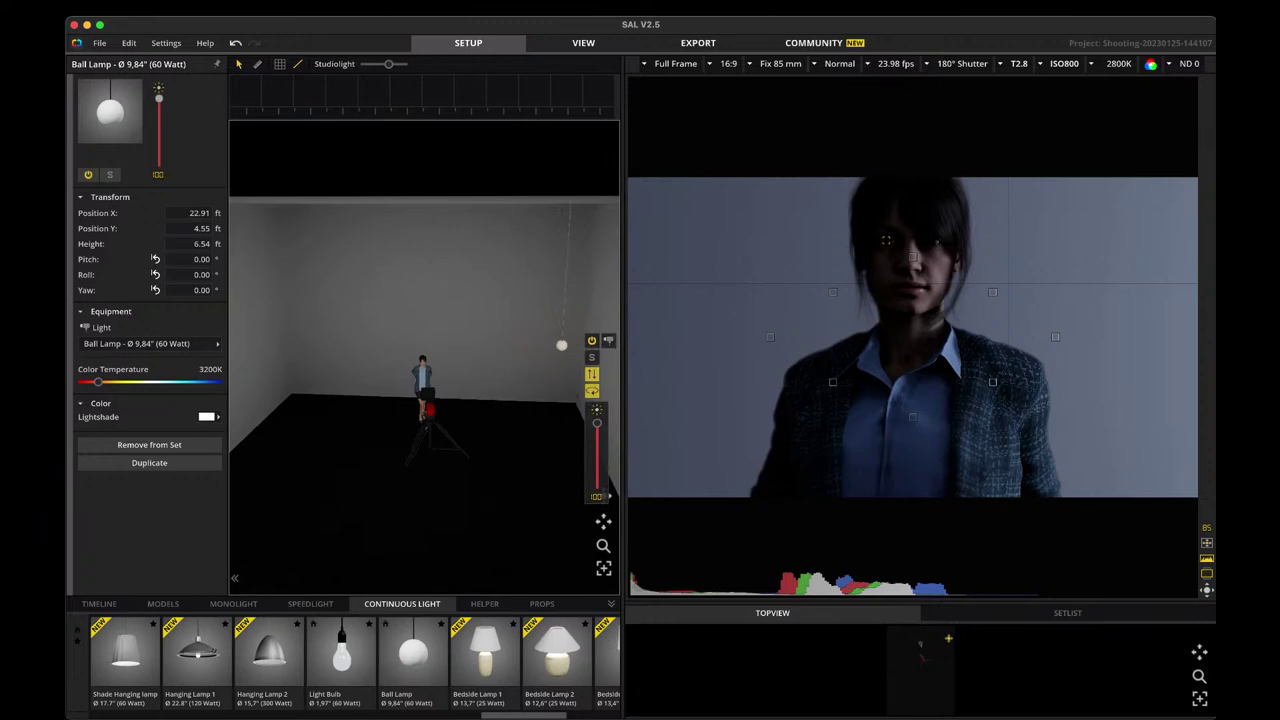
pyautogui.moveTo(562, 345); pyautogui.dragTo(505, 345)
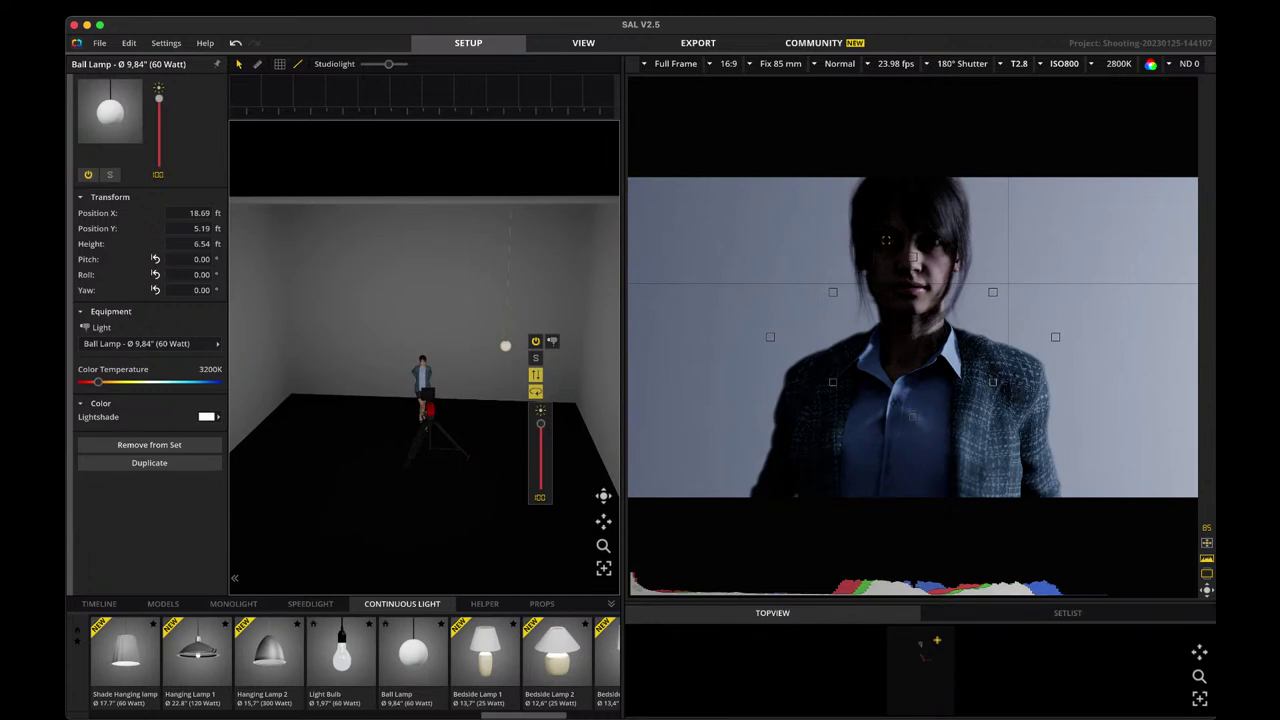
pyautogui.moveTo(505, 345); pyautogui.dragTo(469, 387)
pyautogui.moveTo(520, 440); pyautogui.dragTo(475, 416)
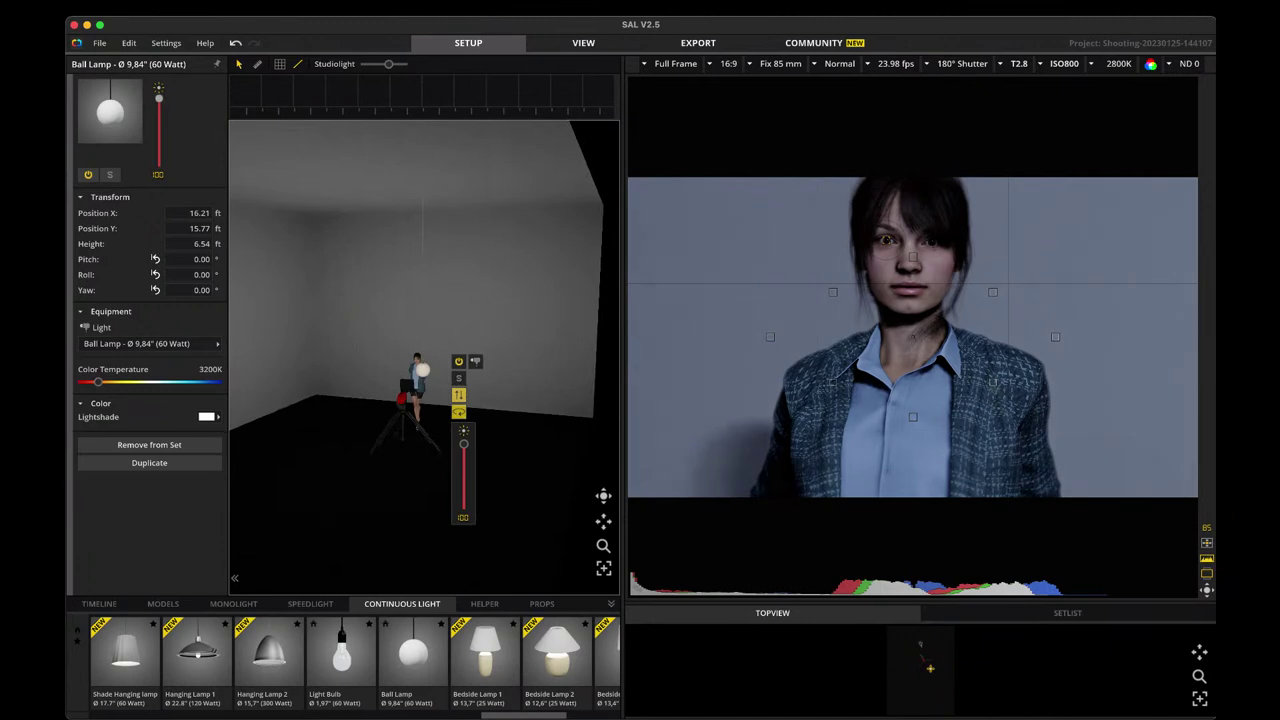
pyautogui.moveTo(422, 370); pyautogui.dragTo(390, 304)
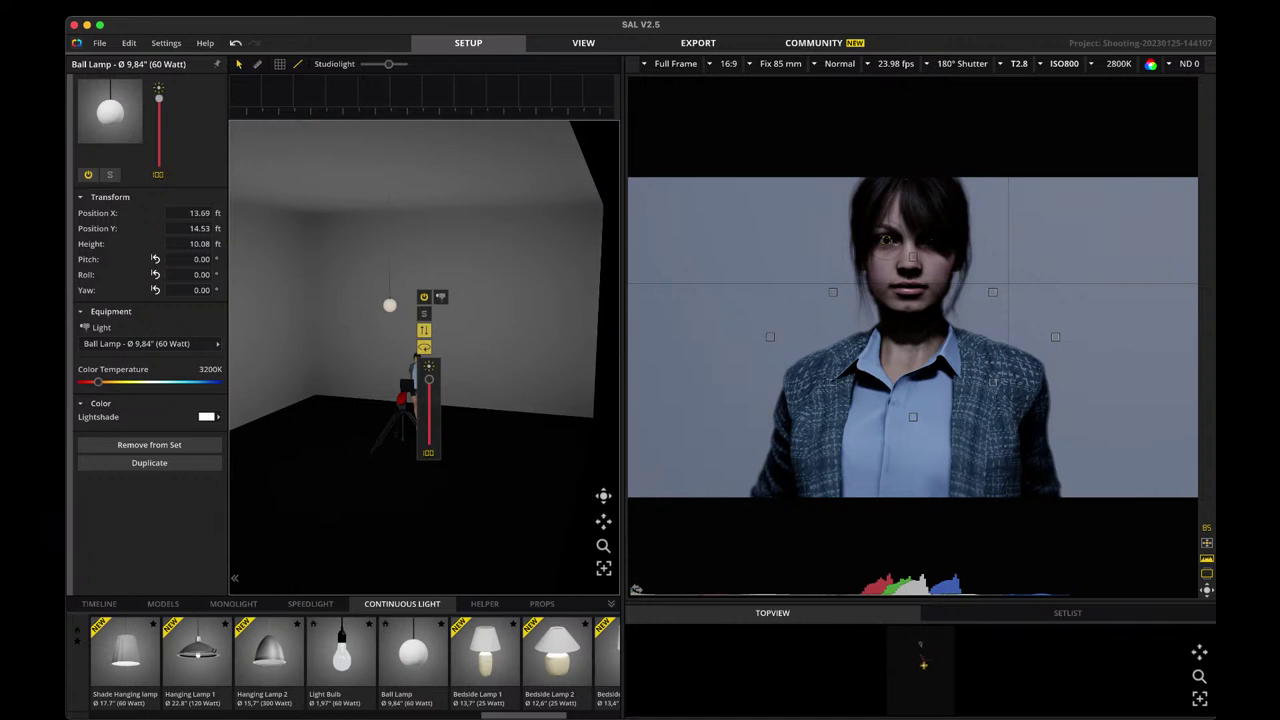
# Switch the model's head rotation towards the camera off and on again.
pyautogui.click(413, 372)
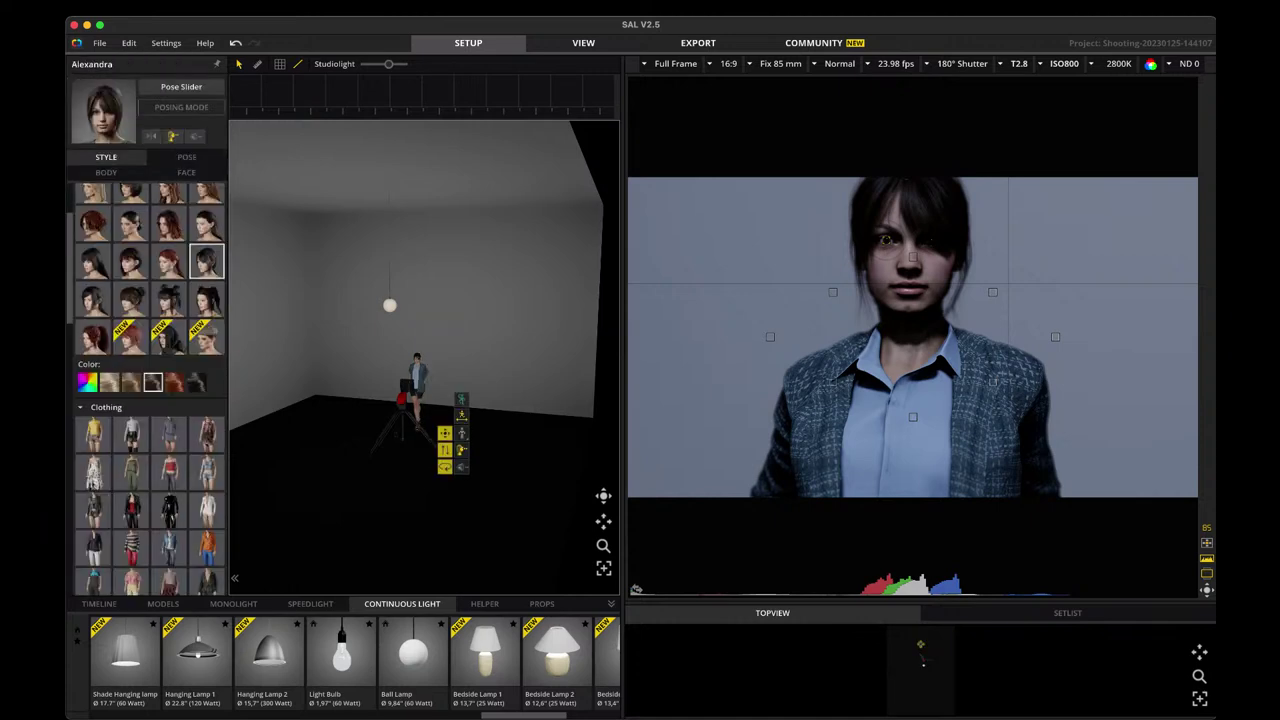
pyautogui.click(173, 136)
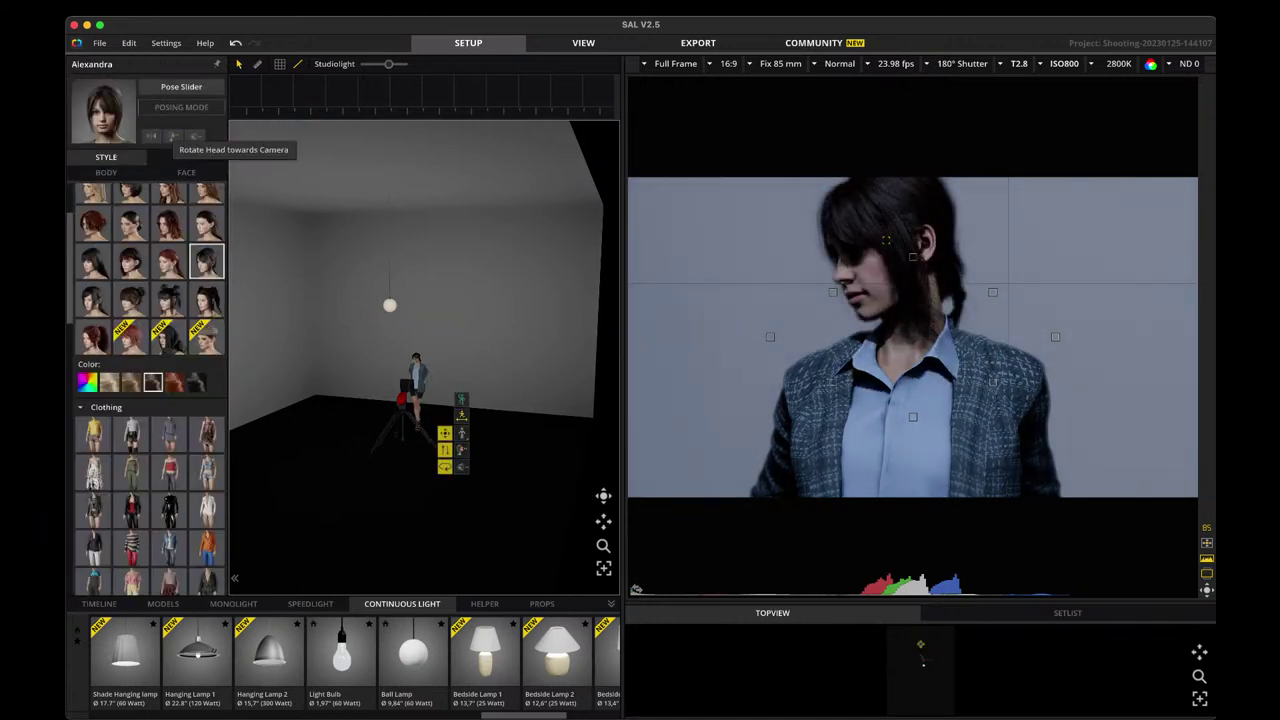
pyautogui.click(173, 136)
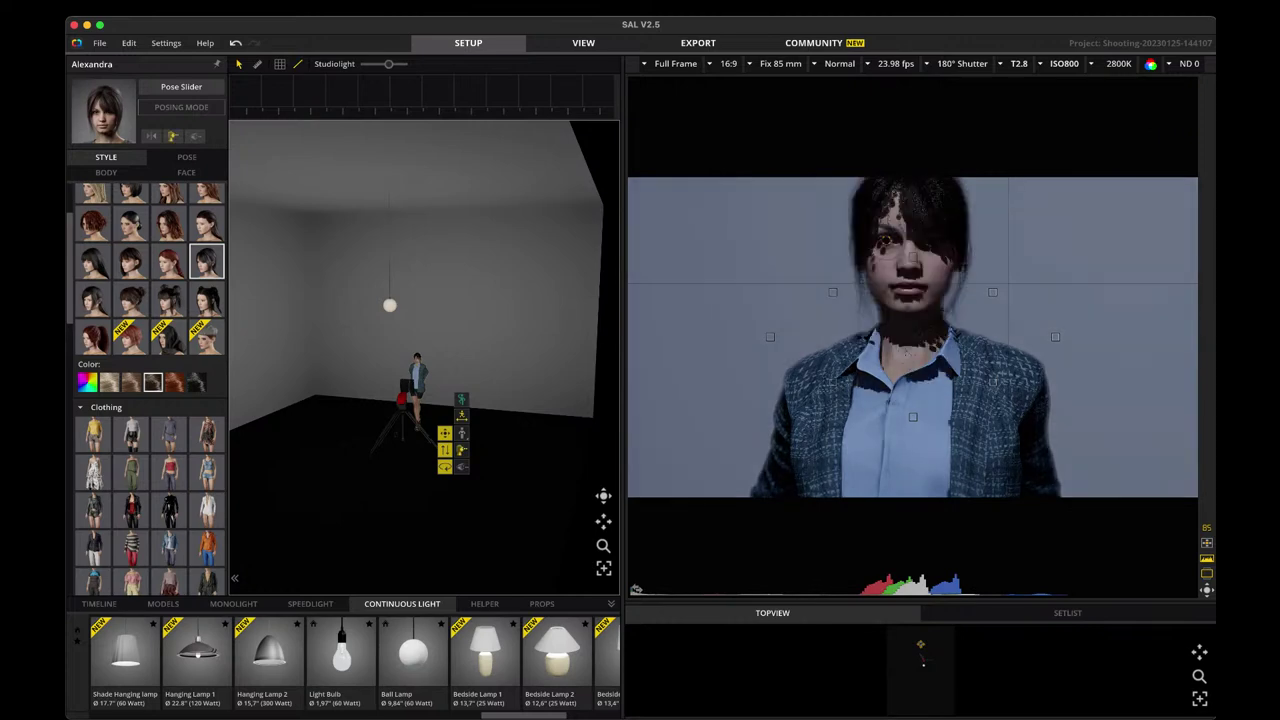
# Save the current project as GLOBE_TESTS and open the Kitchen_Scene project.
pyautogui.click(99, 43)
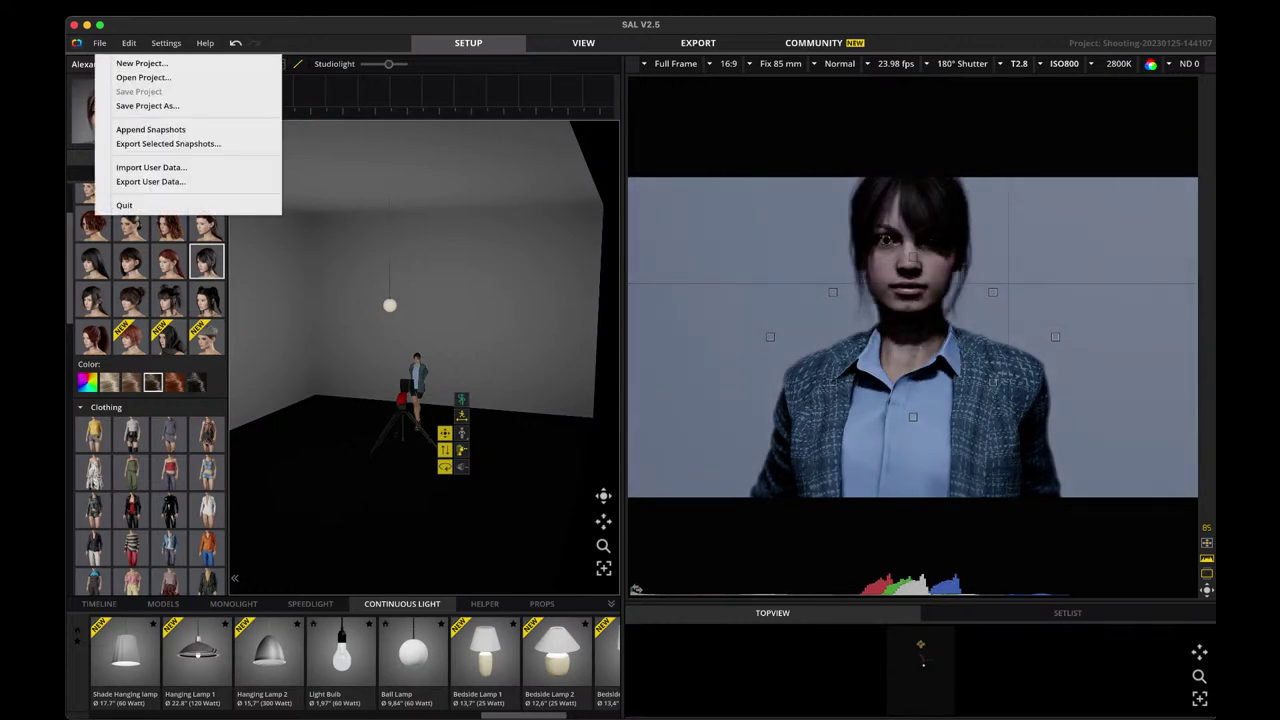
pyautogui.click(141, 63)
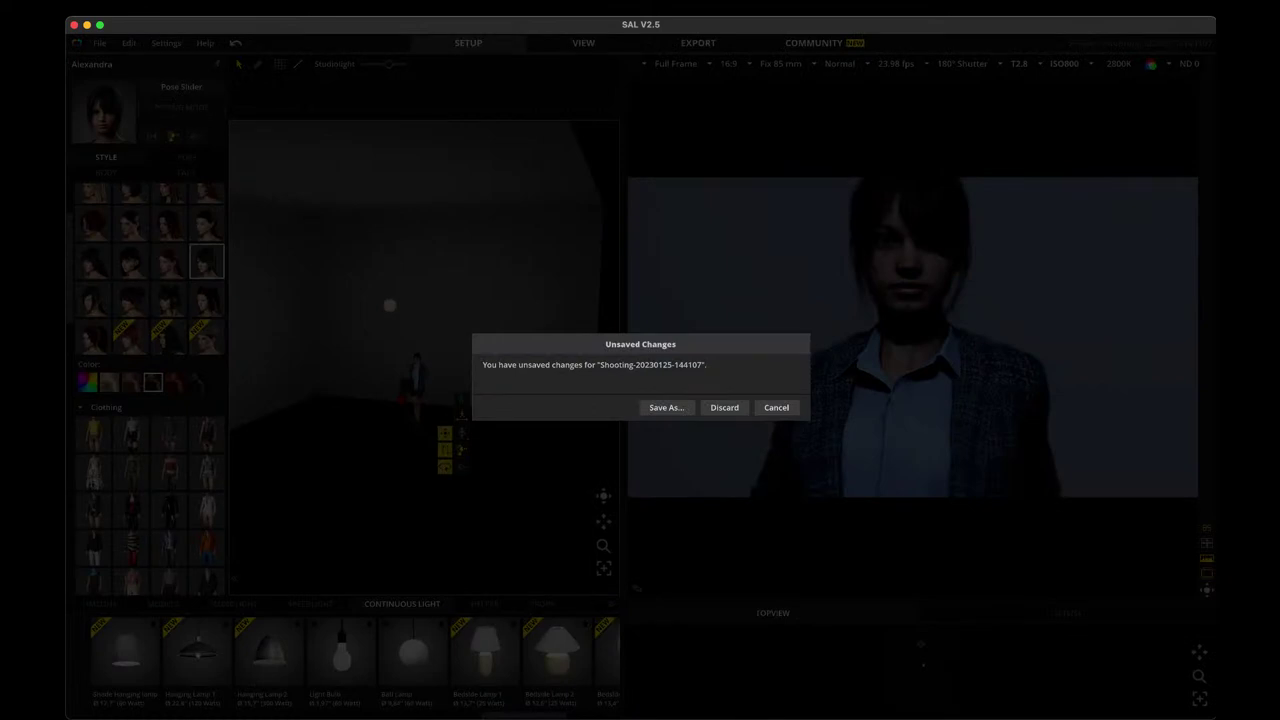
pyautogui.click(666, 407)
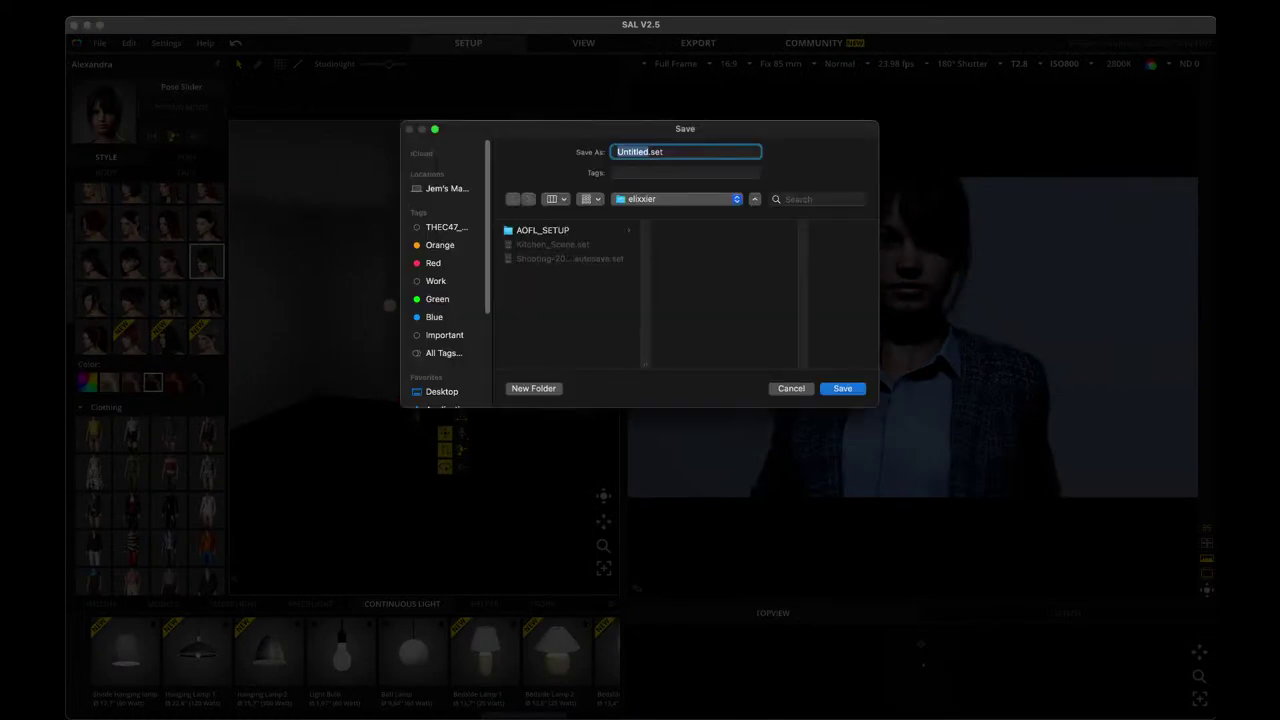
pyautogui.write('THE')
pyautogui.press('BackSpace')
pyautogui.press('BackSpace')
pyautogui.press('BackSpace')
pyautogui.write('GLOBE_TESTS')
pyautogui.press('Return')
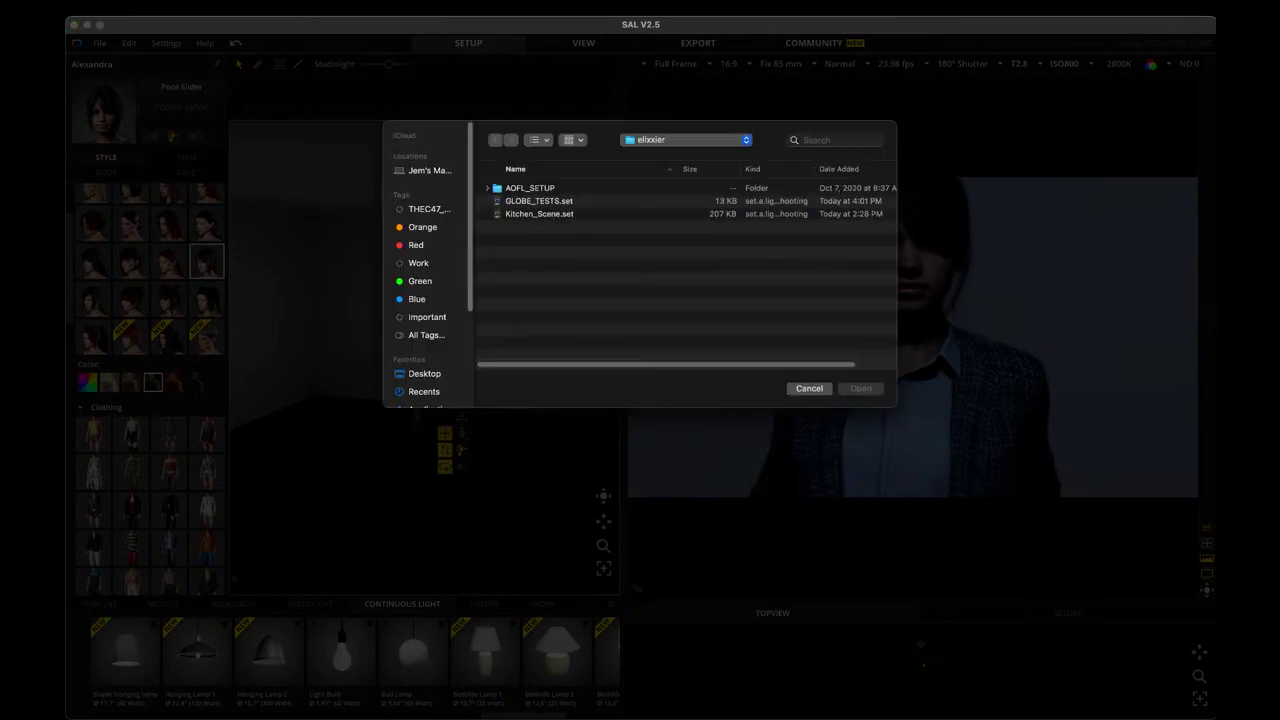
pyautogui.doubleClick(539, 214)
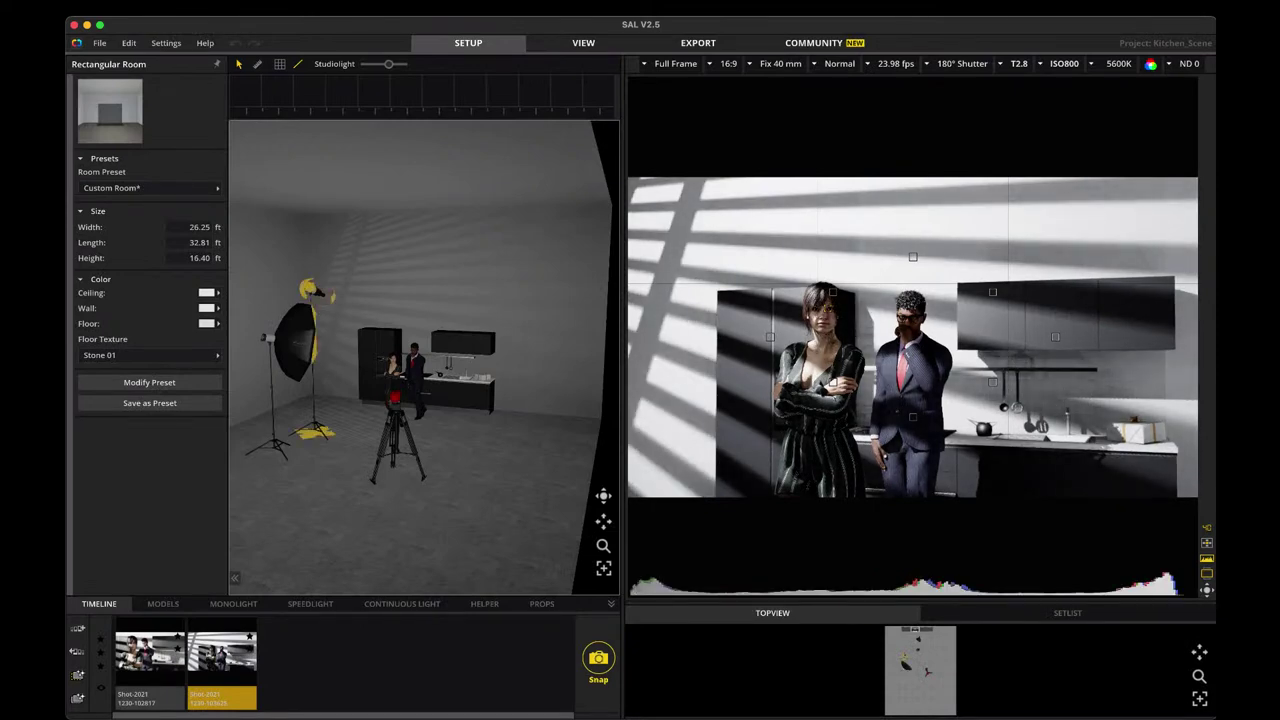
# Inspect the settings of the gobo projector and the octaform light, and browse the continuous light library back to the Arri lights.
pyautogui.click(312, 291)
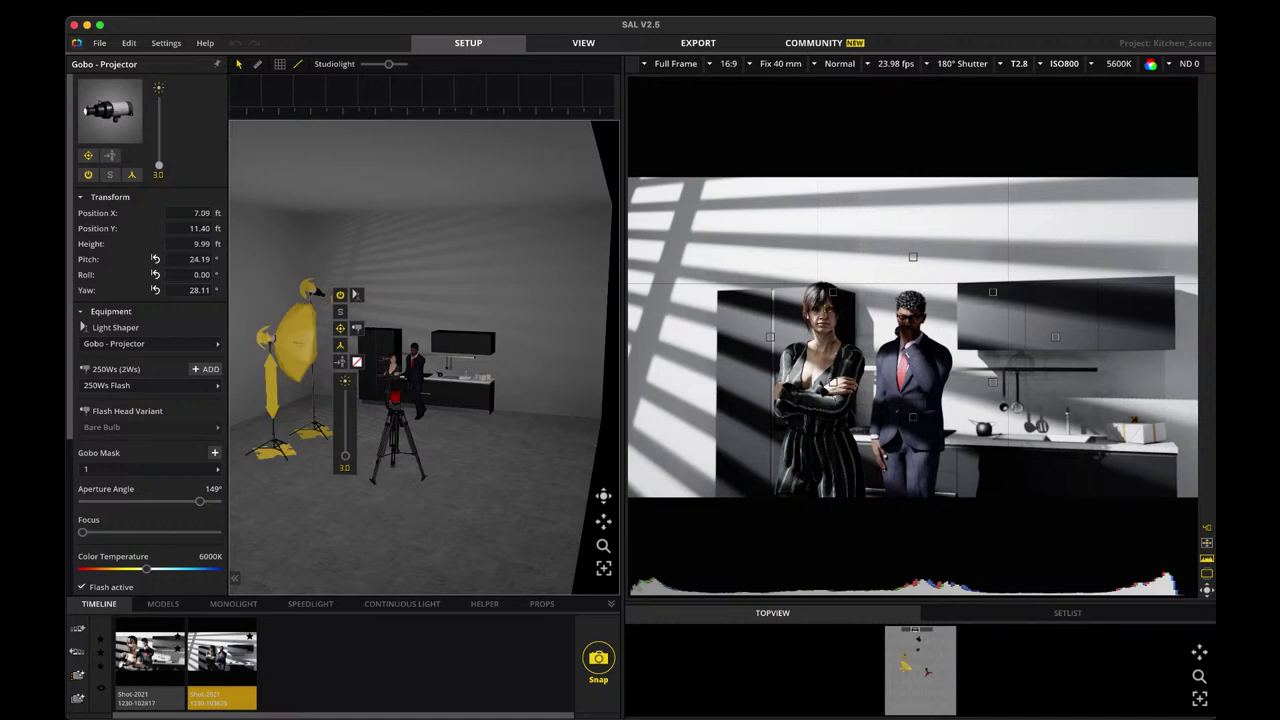
pyautogui.click(294, 340)
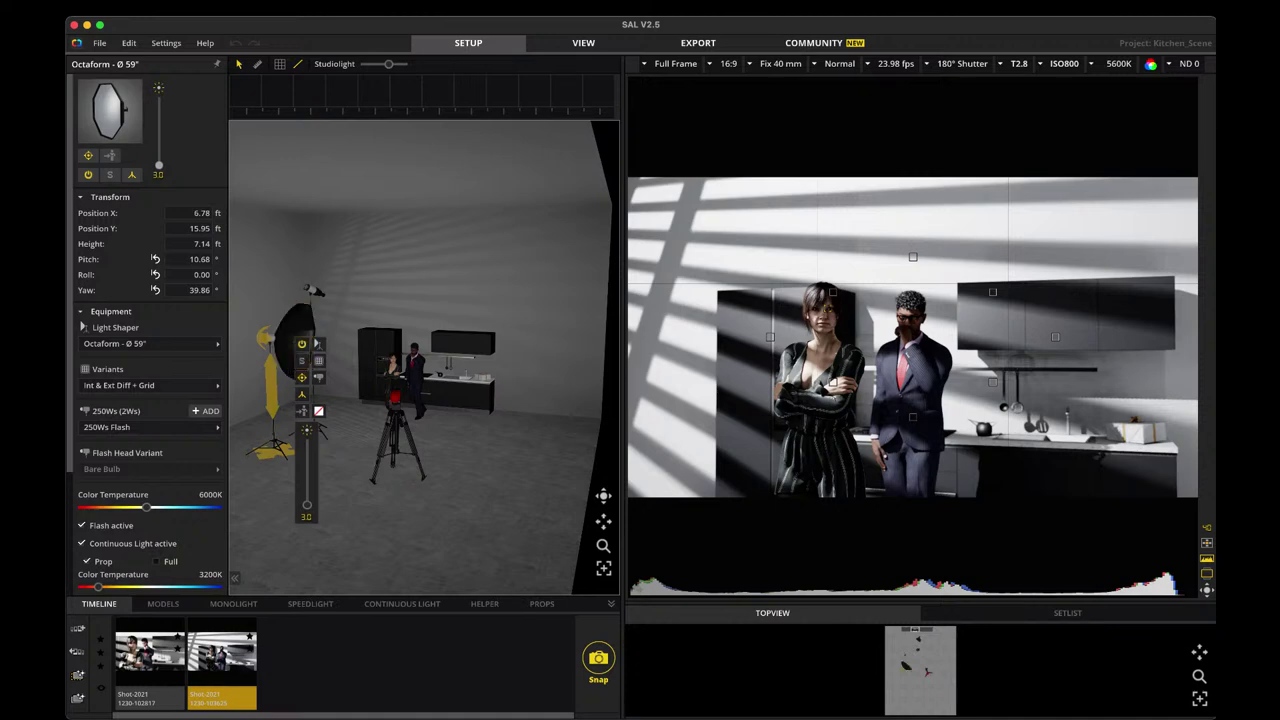
pyautogui.click(402, 603)
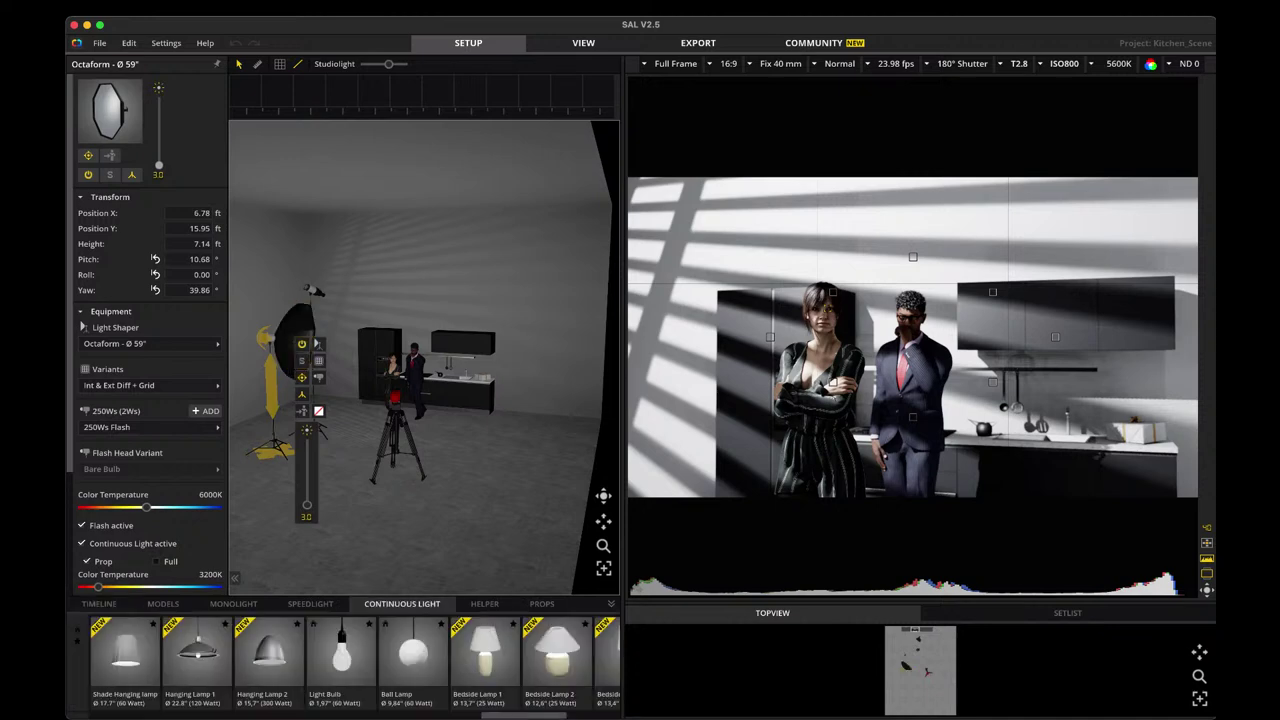
pyautogui.hscroll(-10, 354, 663)
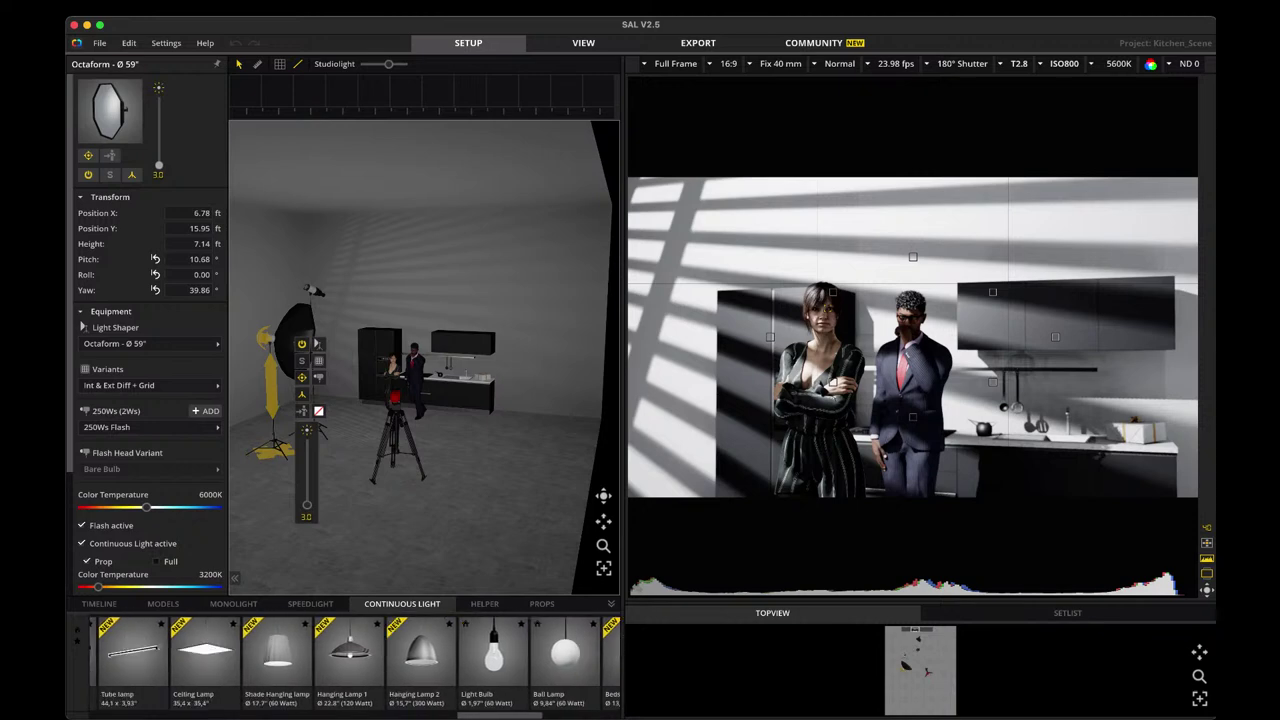
pyautogui.hscroll(-10, 354, 663)
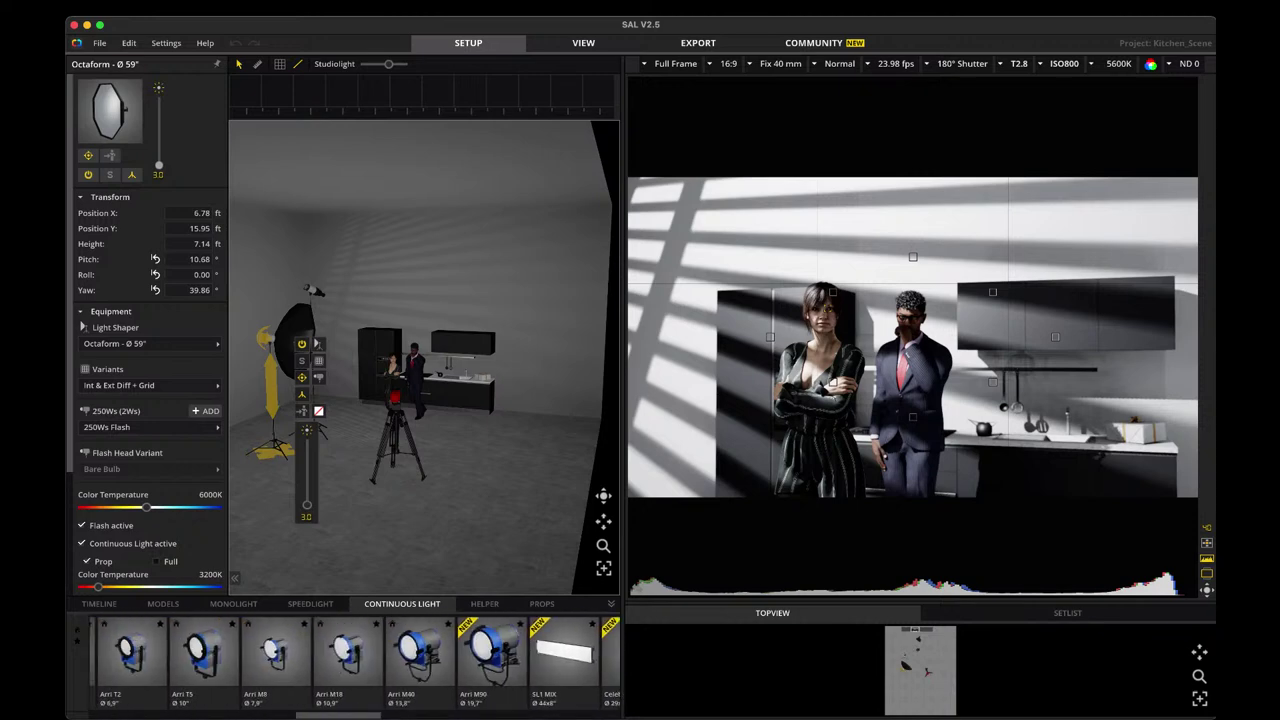
# Browse the continuous light library to the Aputure lights and delete the octaform light from the set.
pyautogui.hscroll(-10, 354, 663)
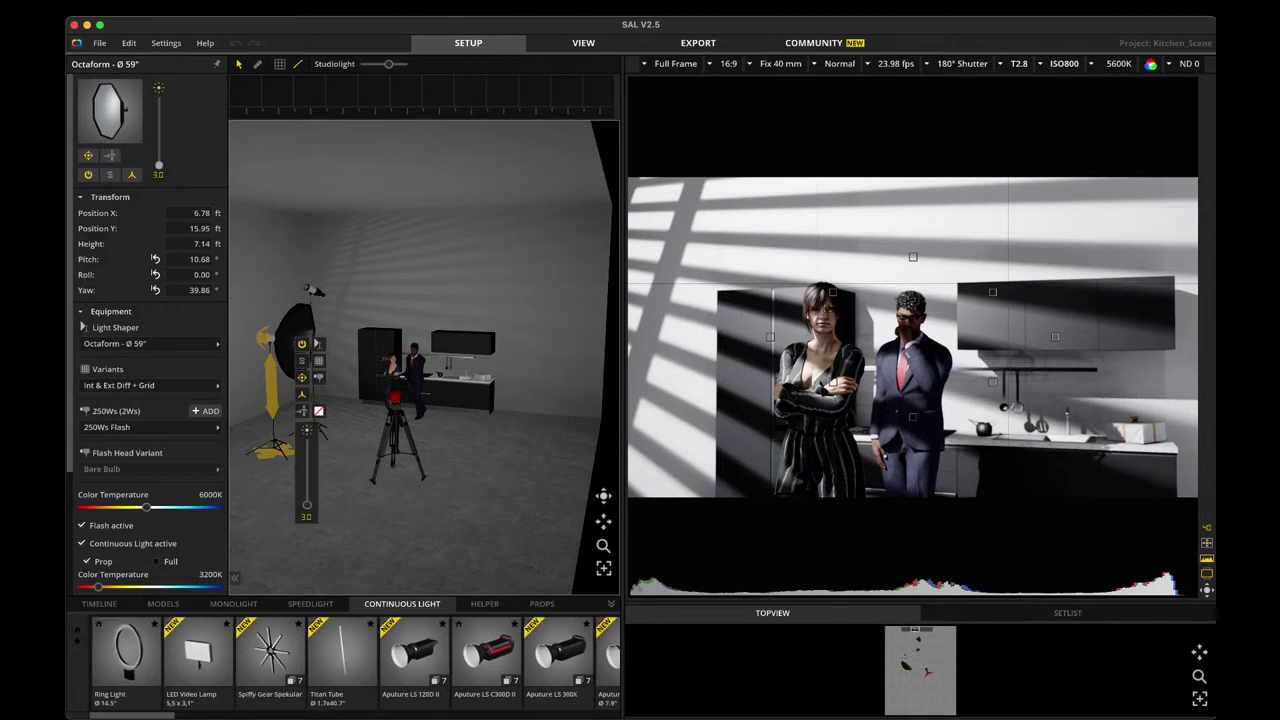
pyautogui.hscroll(5, 354, 663)
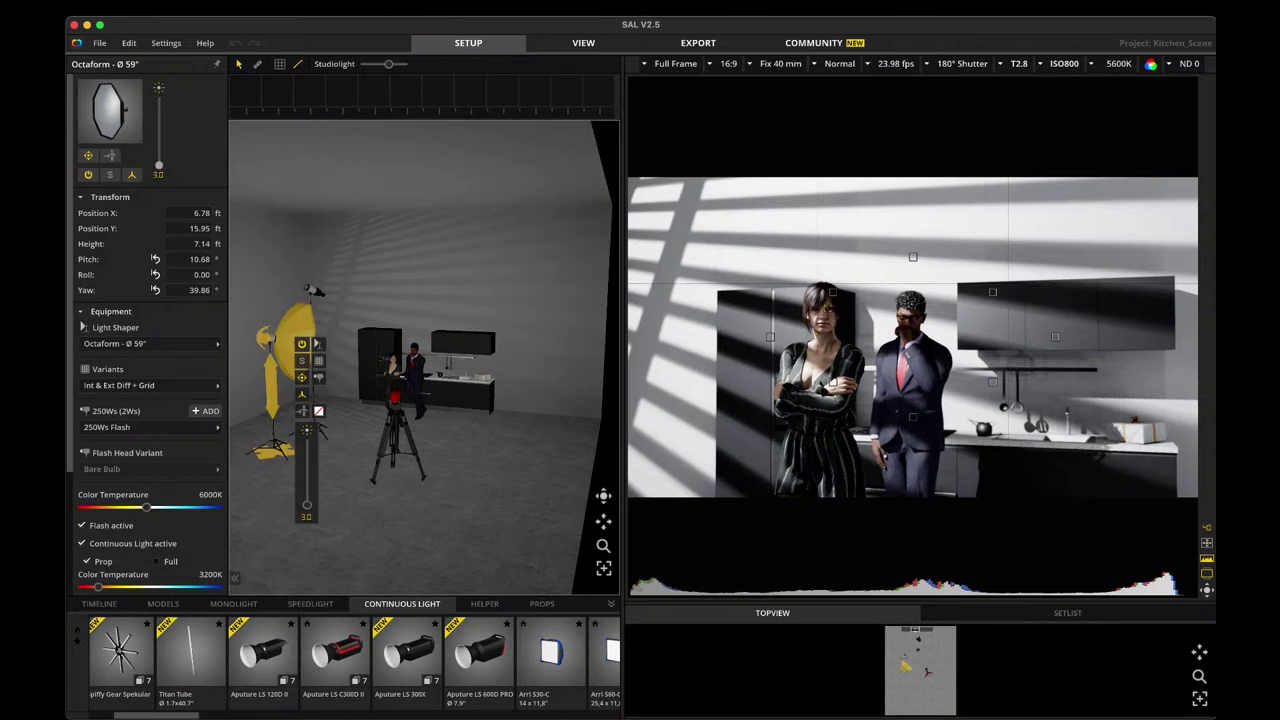
pyautogui.press('Delete')
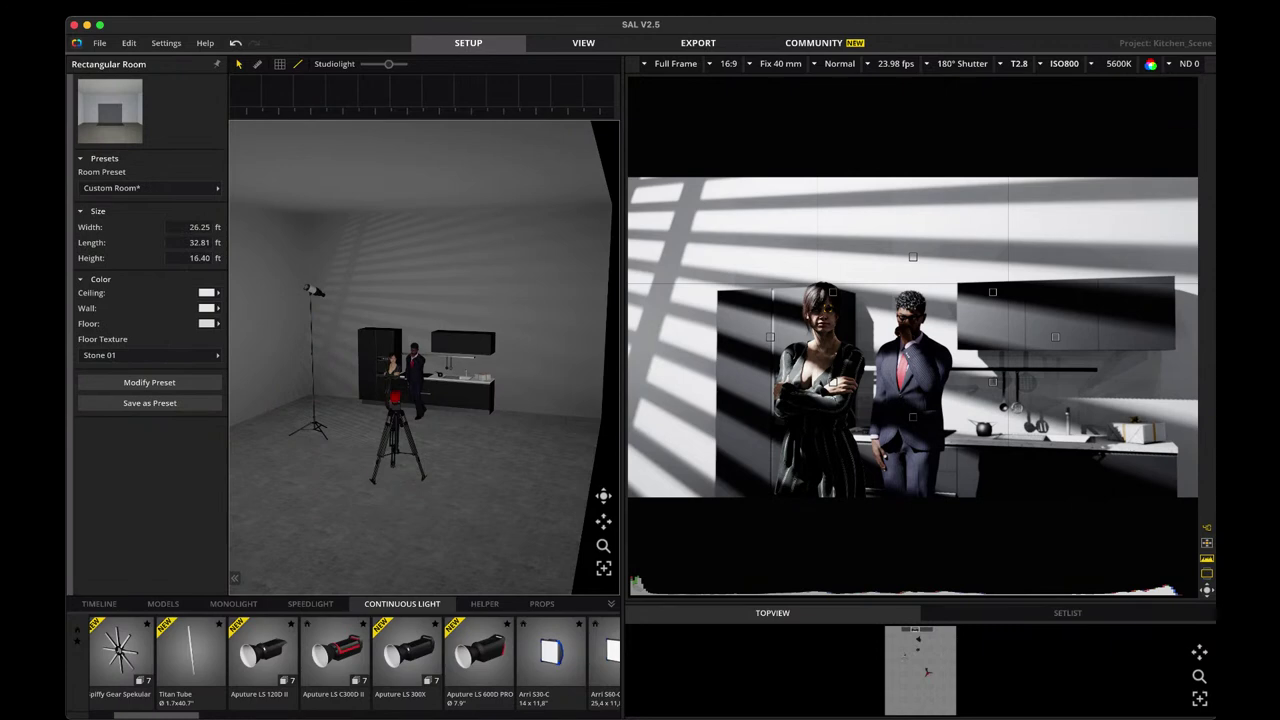
# Change the gobo projector's flash head to Godox AD200.
pyautogui.click(312, 291)
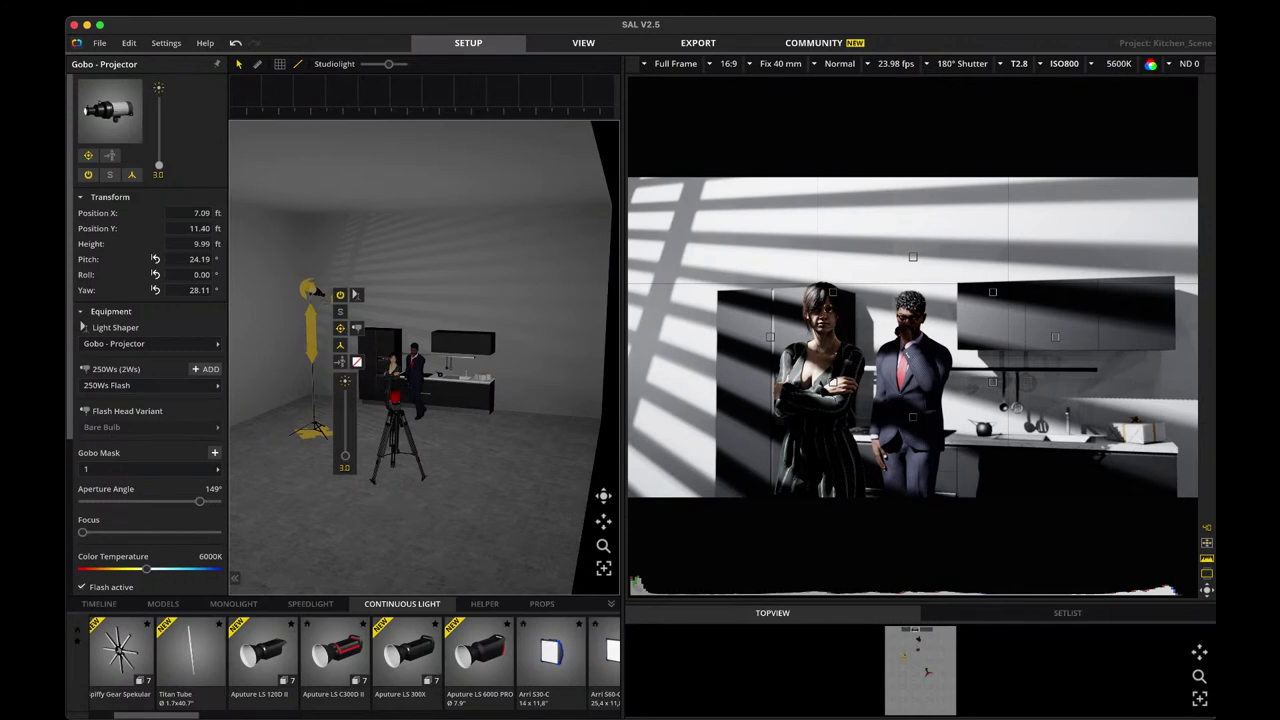
pyautogui.click(149, 385)
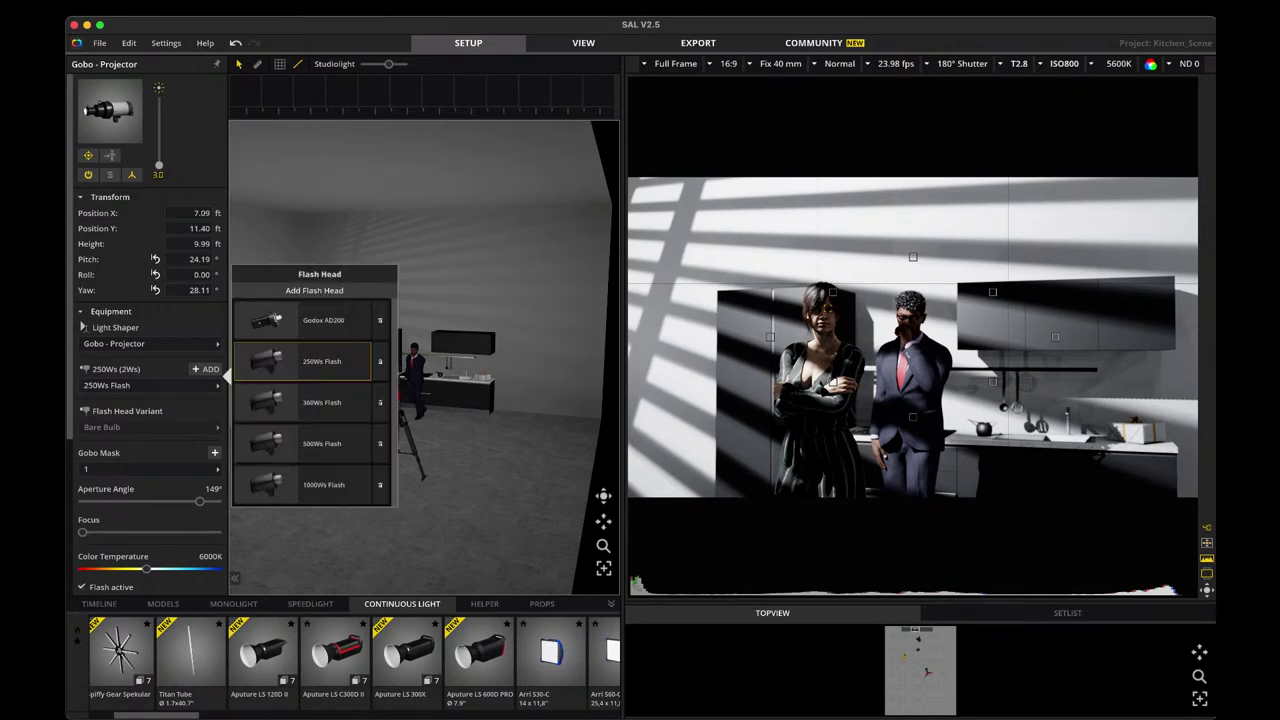
pyautogui.click(279, 318)
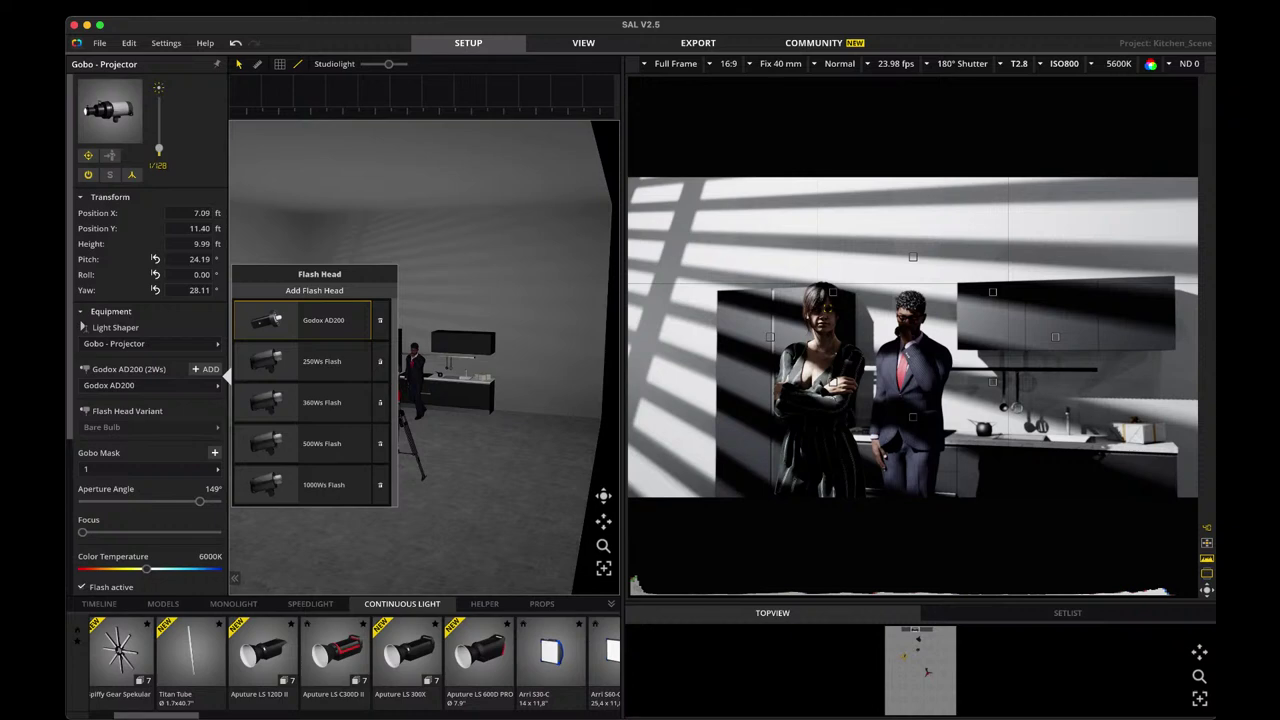
pyautogui.press('Escape')
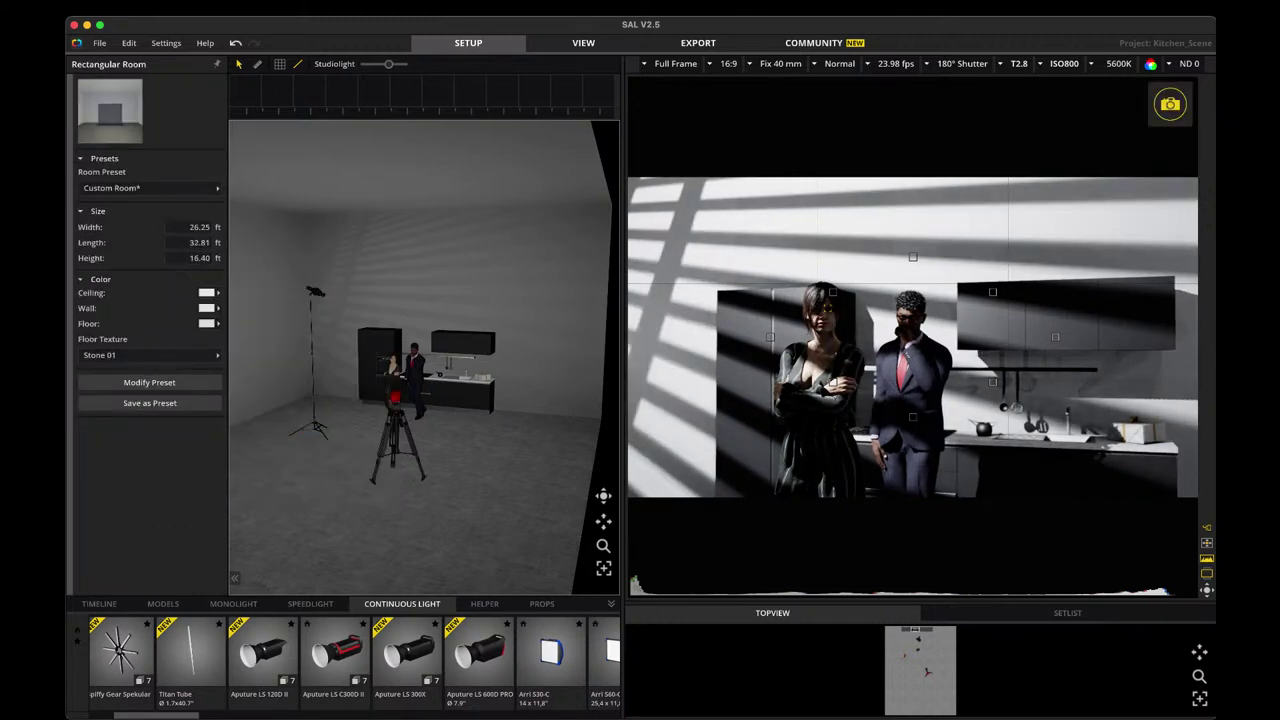
# Re-aim the gobo projector to a pitch of about 22° and a yaw of about 29.9°.
pyautogui.click(314, 293)
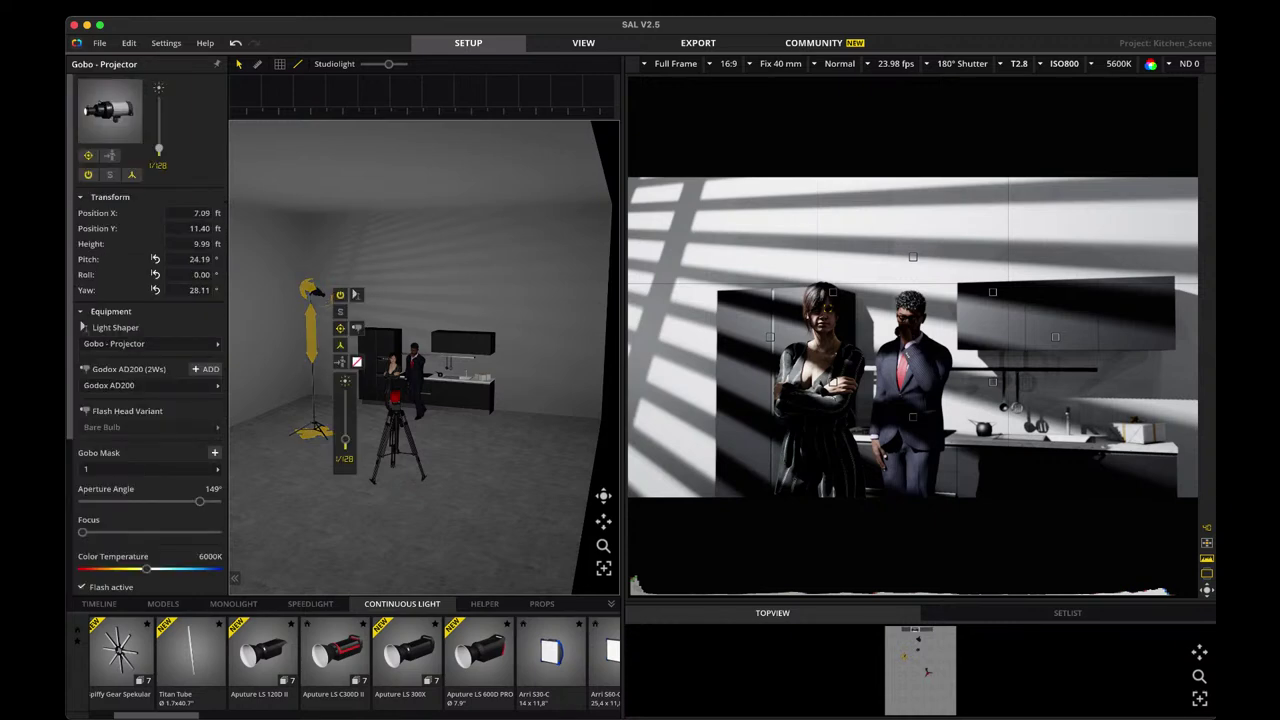
pyautogui.moveTo(330, 297); pyautogui.dragTo(338, 293)
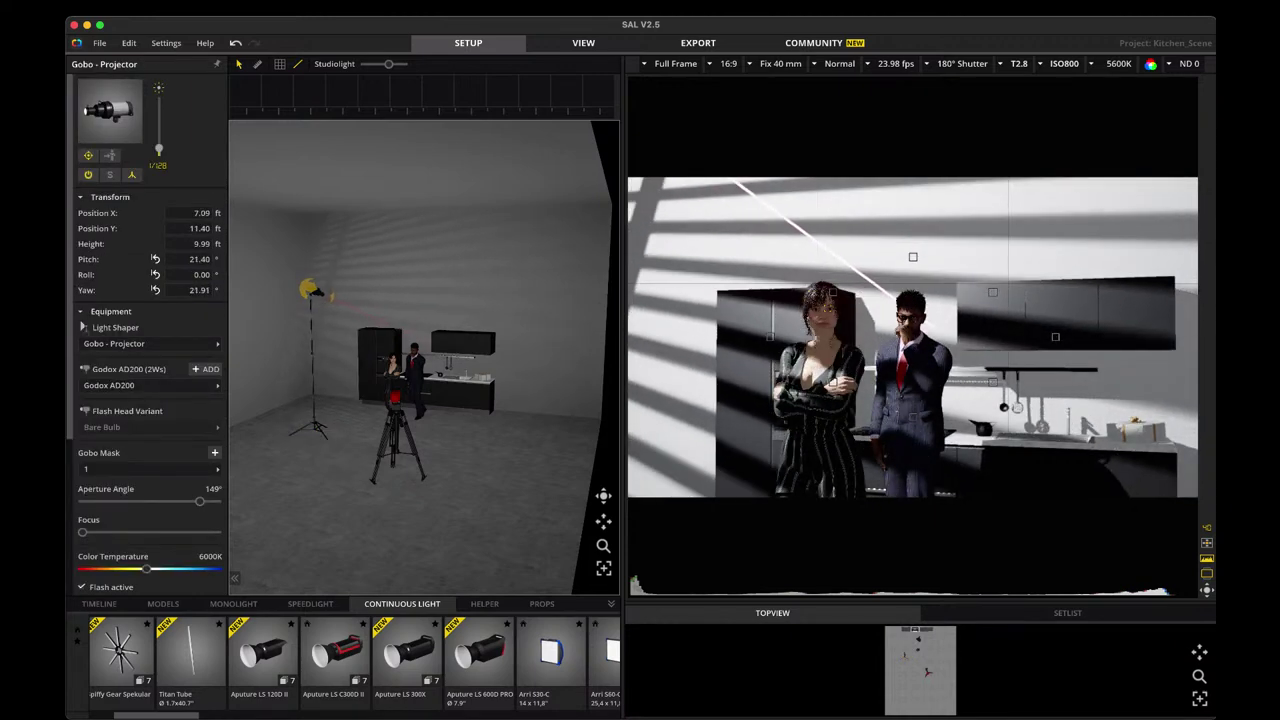
pyautogui.moveTo(900, 298); pyautogui.dragTo(955, 325)
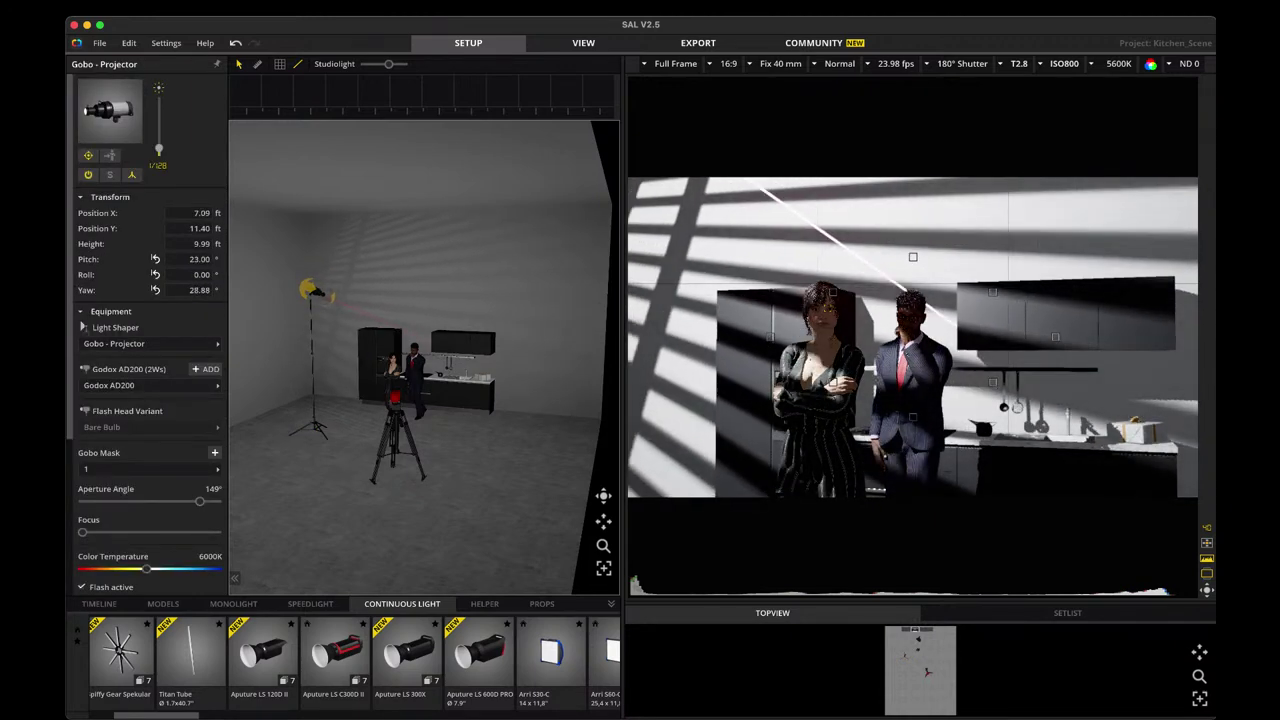
pyautogui.moveTo(330, 298); pyautogui.dragTo(334, 295)
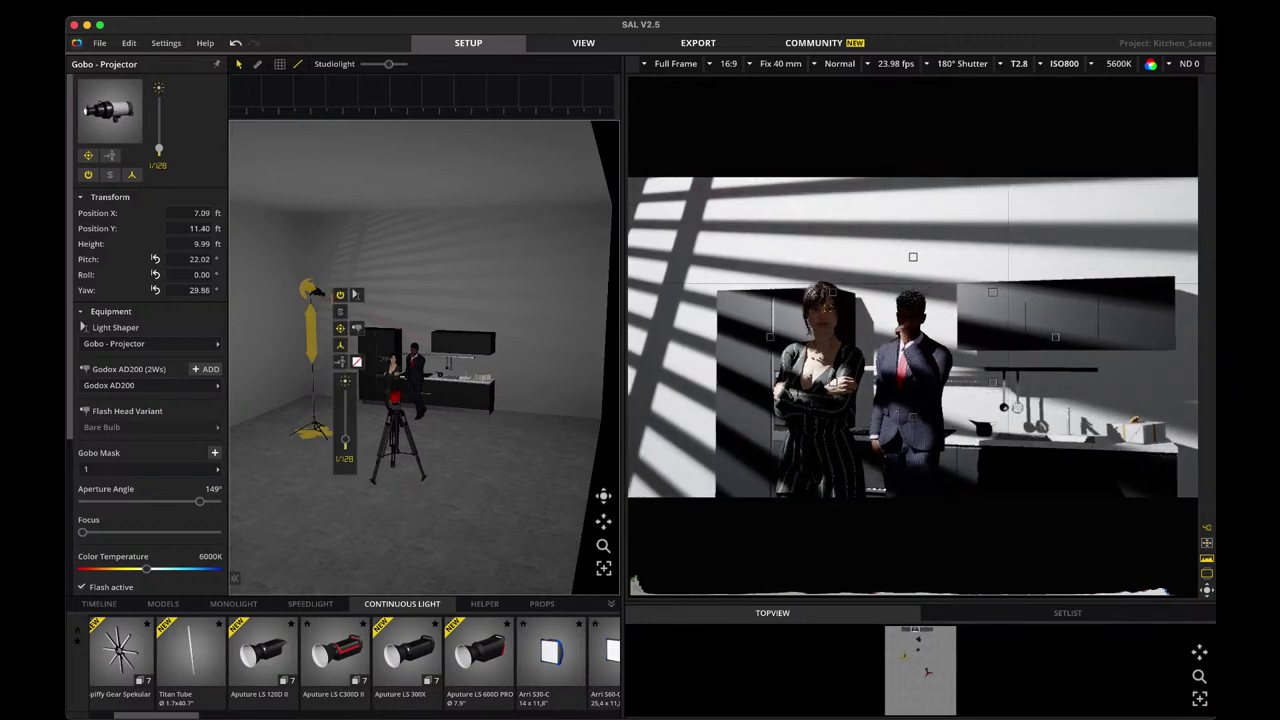
# Try several floor positions for the gobo projector and leave it at about X 1.89 ft, Y 8.35 ft.
pyautogui.moveTo(311, 432); pyautogui.dragTo(323, 432)
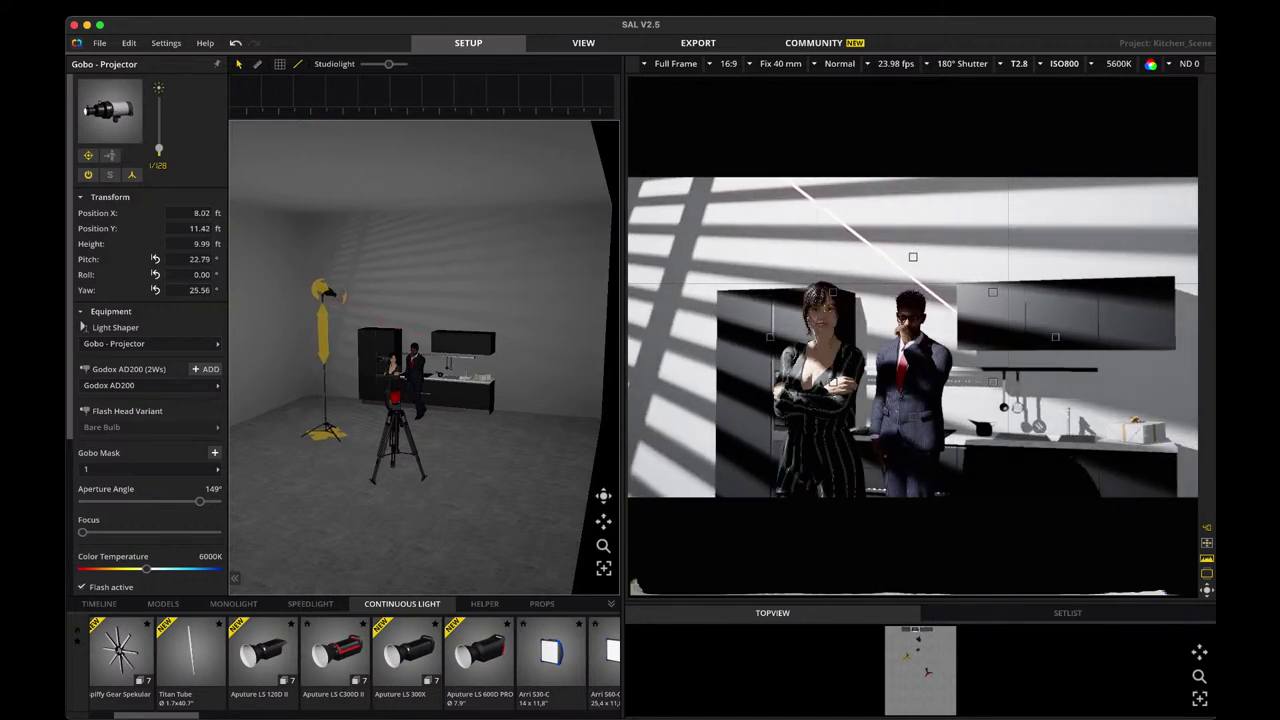
pyautogui.moveTo(323, 330)
pyautogui.mouseDown()
pyautogui.moveTo(308, 330)
pyautogui.moveTo(336, 320)
pyautogui.moveTo(294, 320)
pyautogui.moveTo(305, 320)
pyautogui.mouseUp()
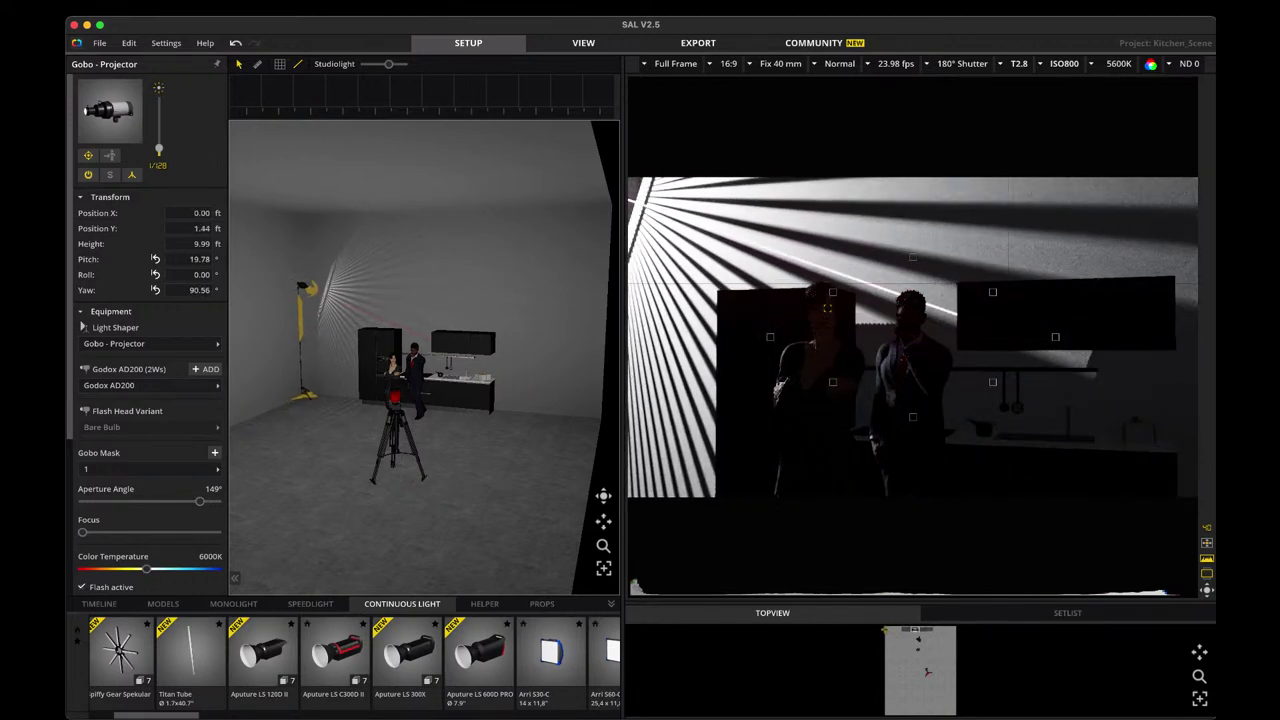
pyautogui.moveTo(305, 320); pyautogui.dragTo(313, 320)
pyautogui.moveTo(311, 393); pyautogui.dragTo(305, 418)
pyautogui.moveTo(300, 320); pyautogui.dragTo(272, 320)
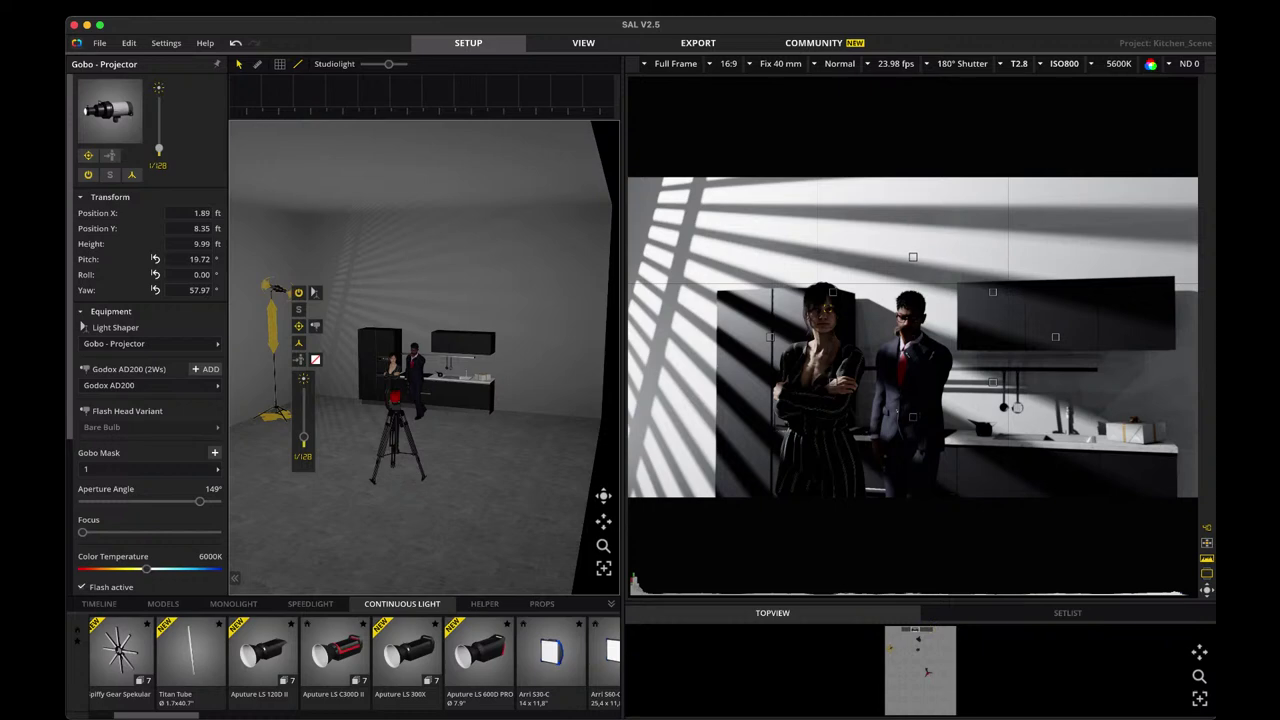
# Browse the continuous light library and add an SL1 MIX light to the set.
pyautogui.hscroll(10, 355, 660)
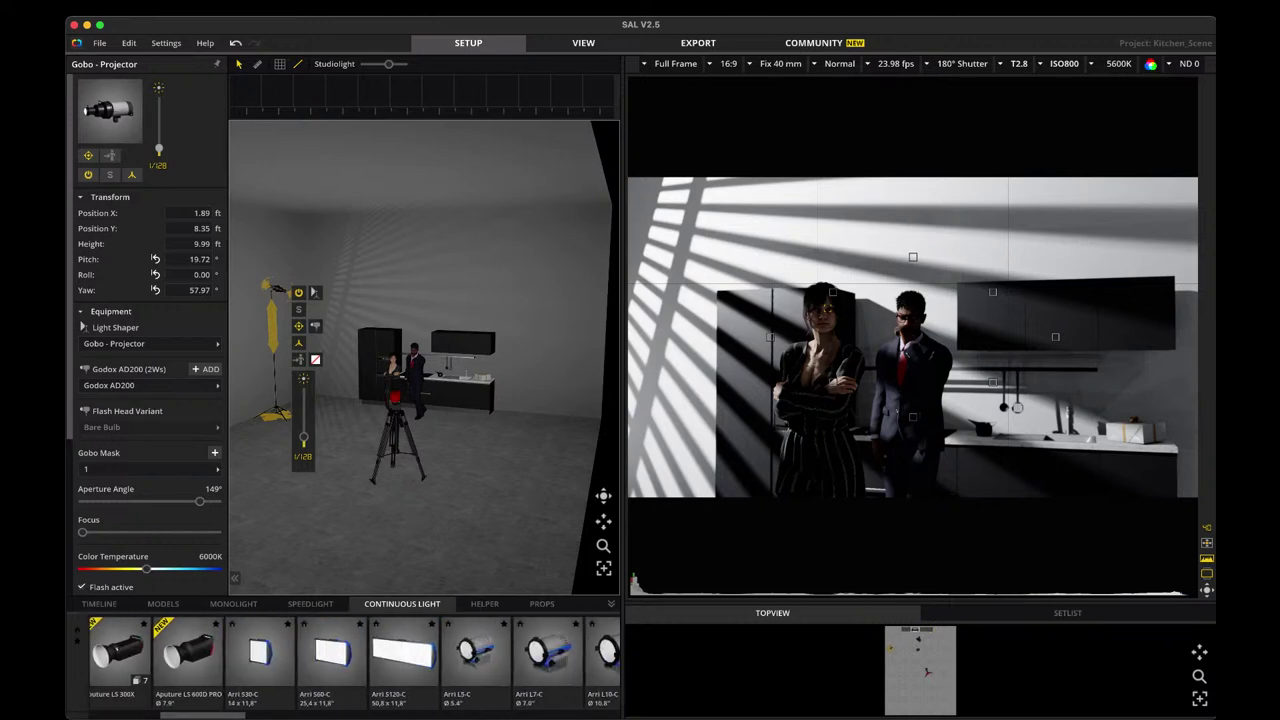
pyautogui.hscroll(10, 355, 660)
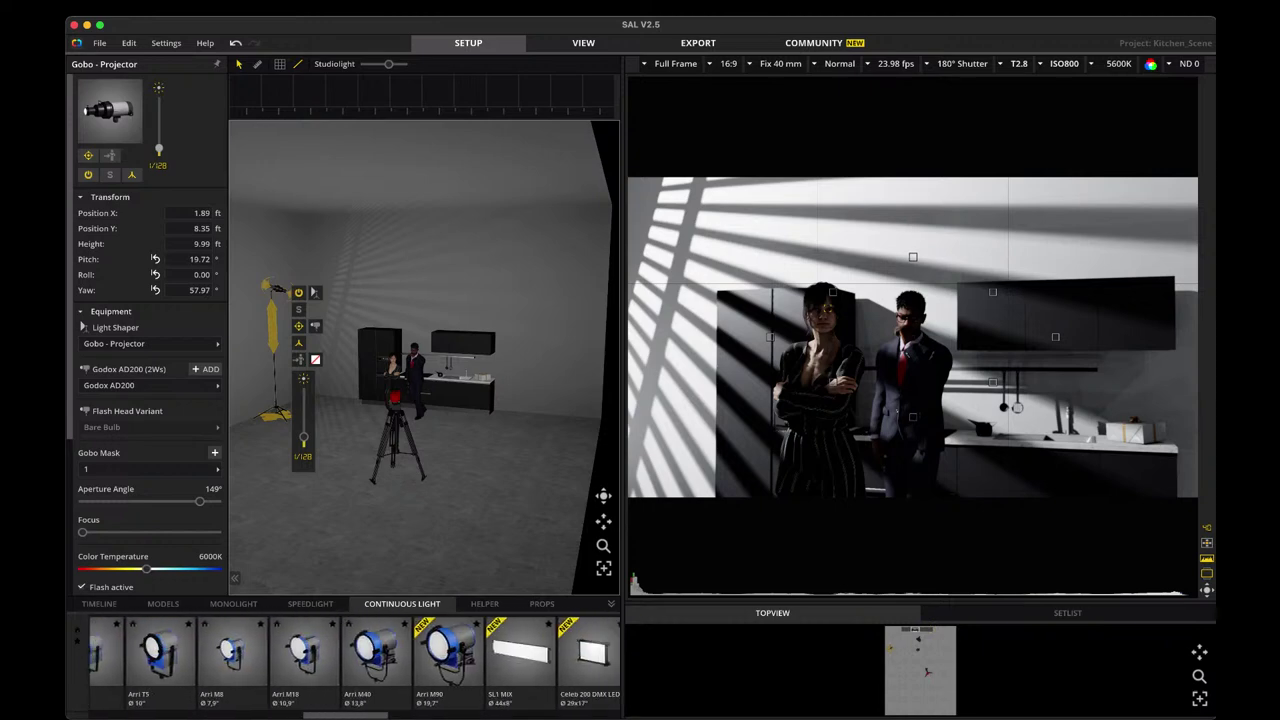
pyautogui.hscroll(10, 355, 660)
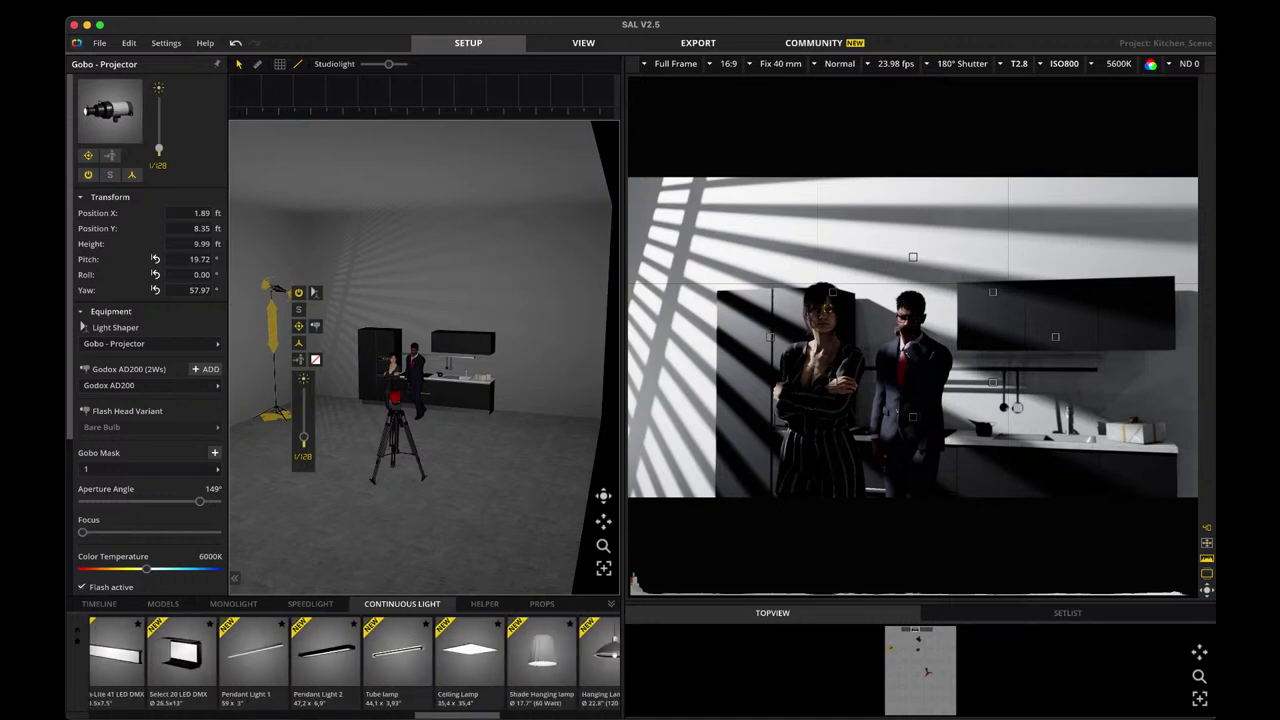
pyautogui.hscroll(-4, 355, 660)
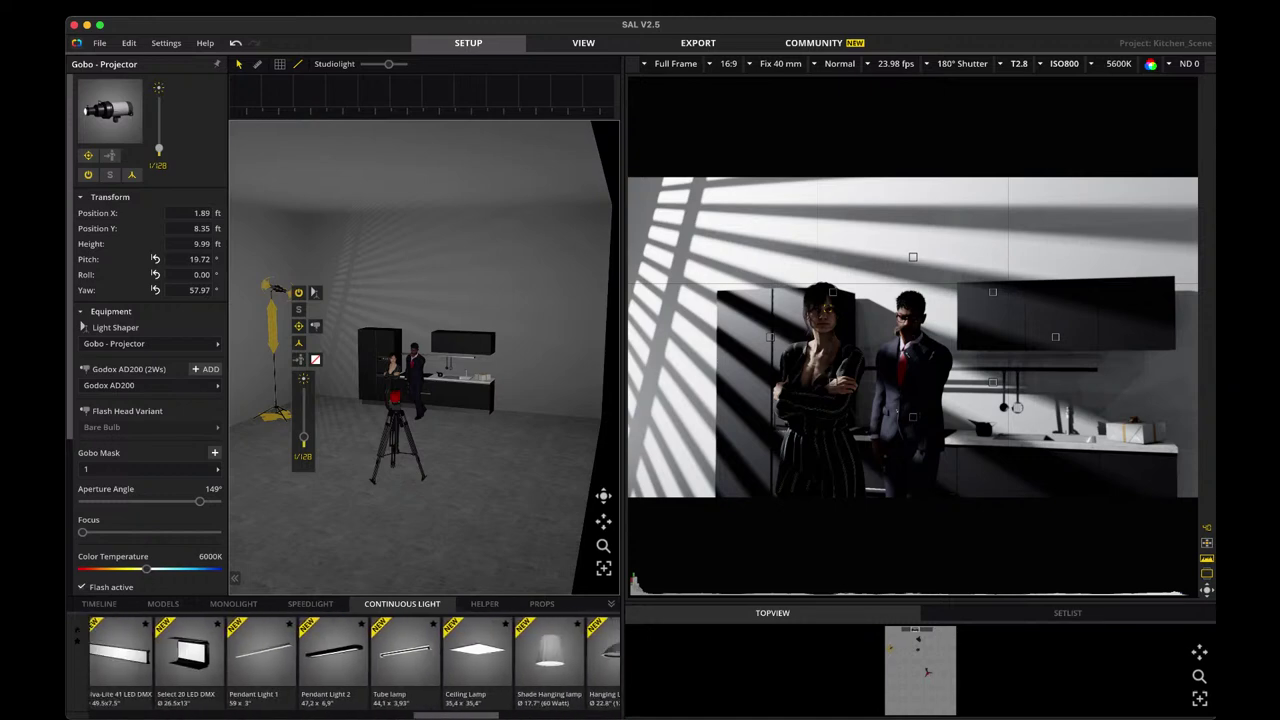
pyautogui.hscroll(-10, 355, 660)
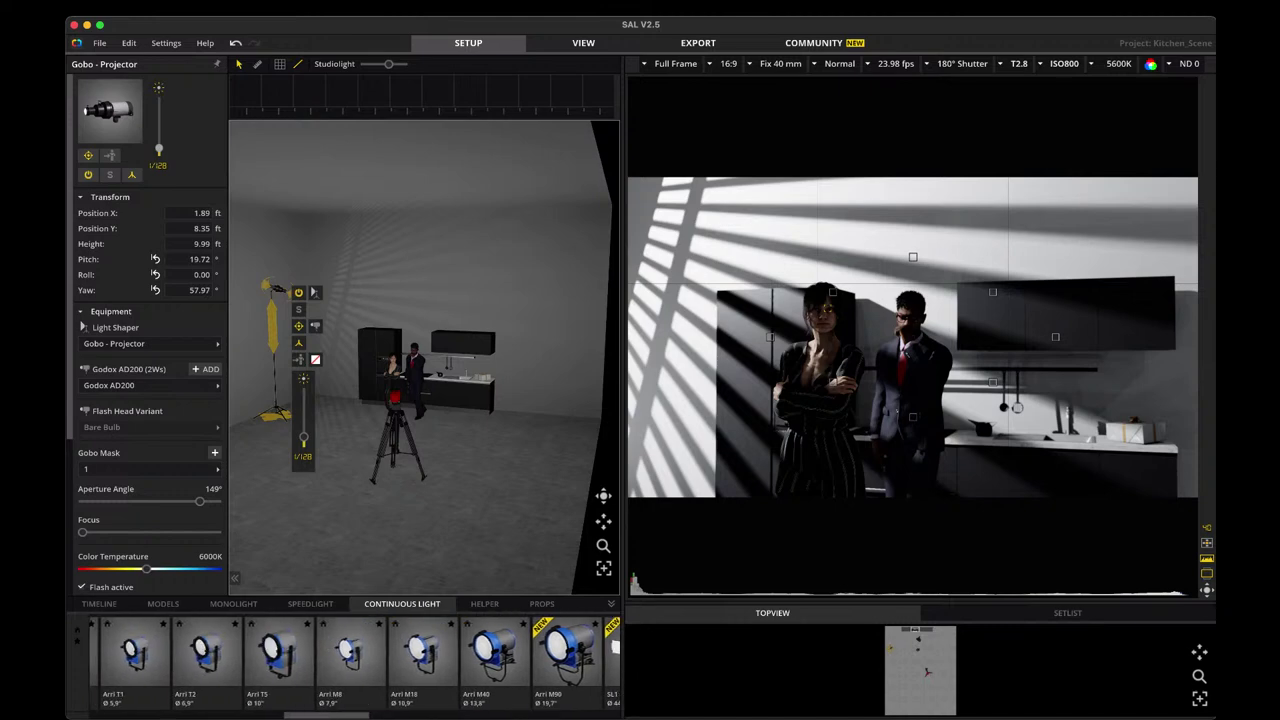
pyautogui.hscroll(-6, 355, 660)
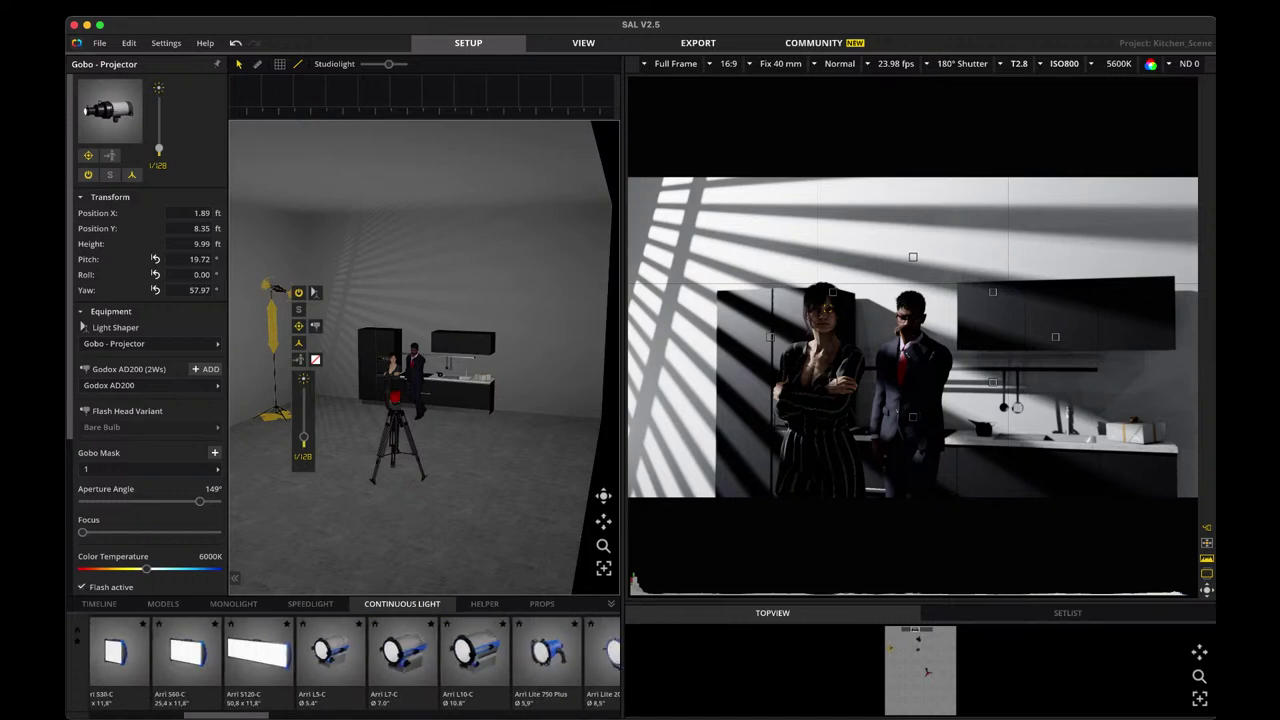
pyautogui.hscroll(6, 355, 660)
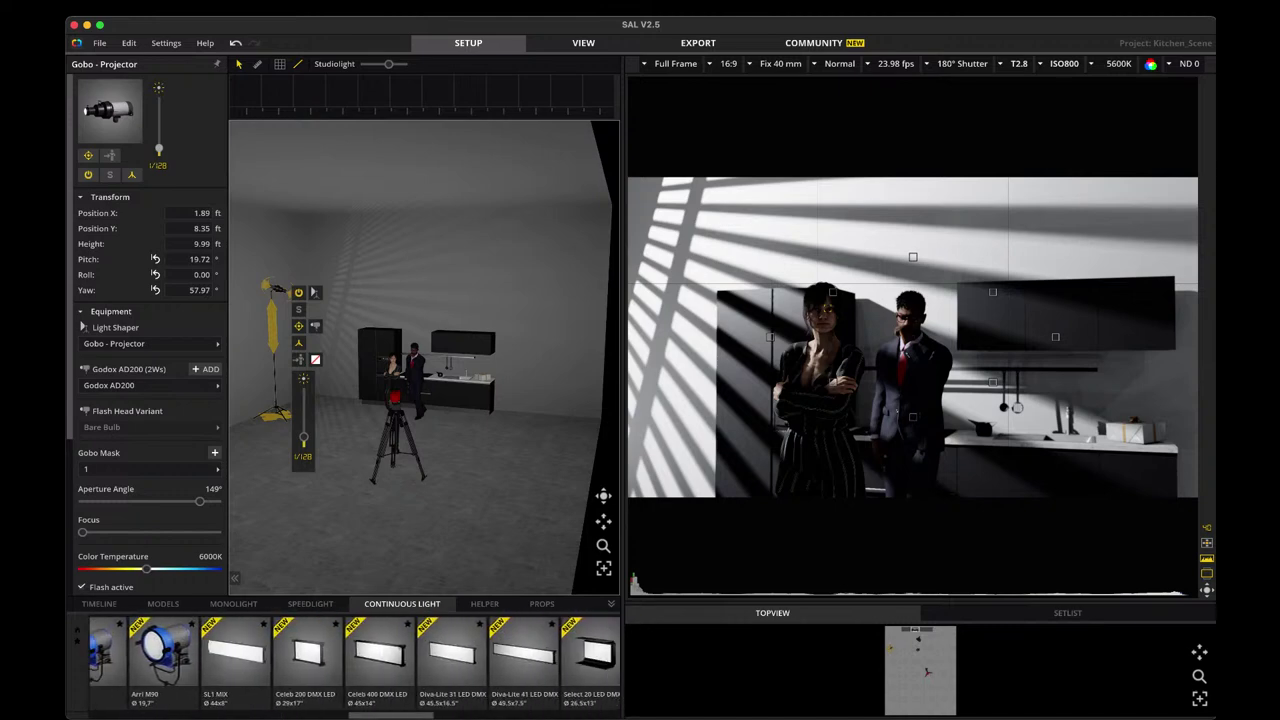
pyautogui.hscroll(3, 355, 660)
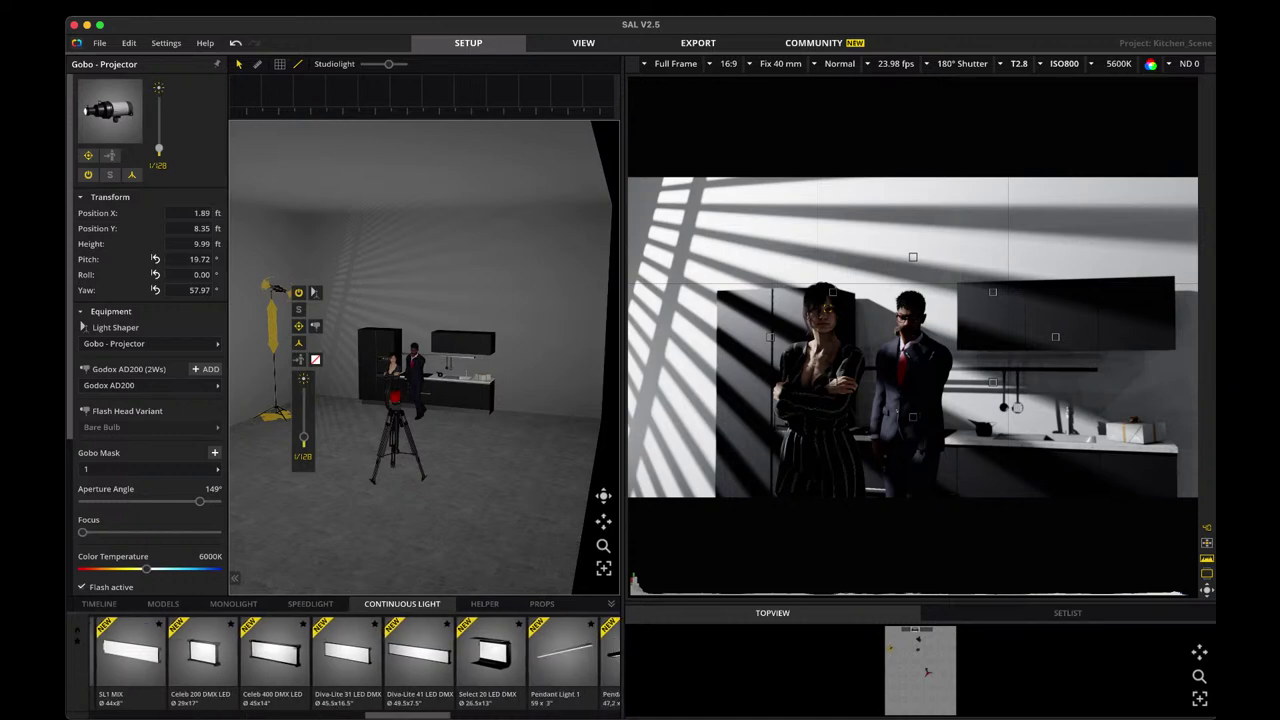
pyautogui.hscroll(-4, 355, 660)
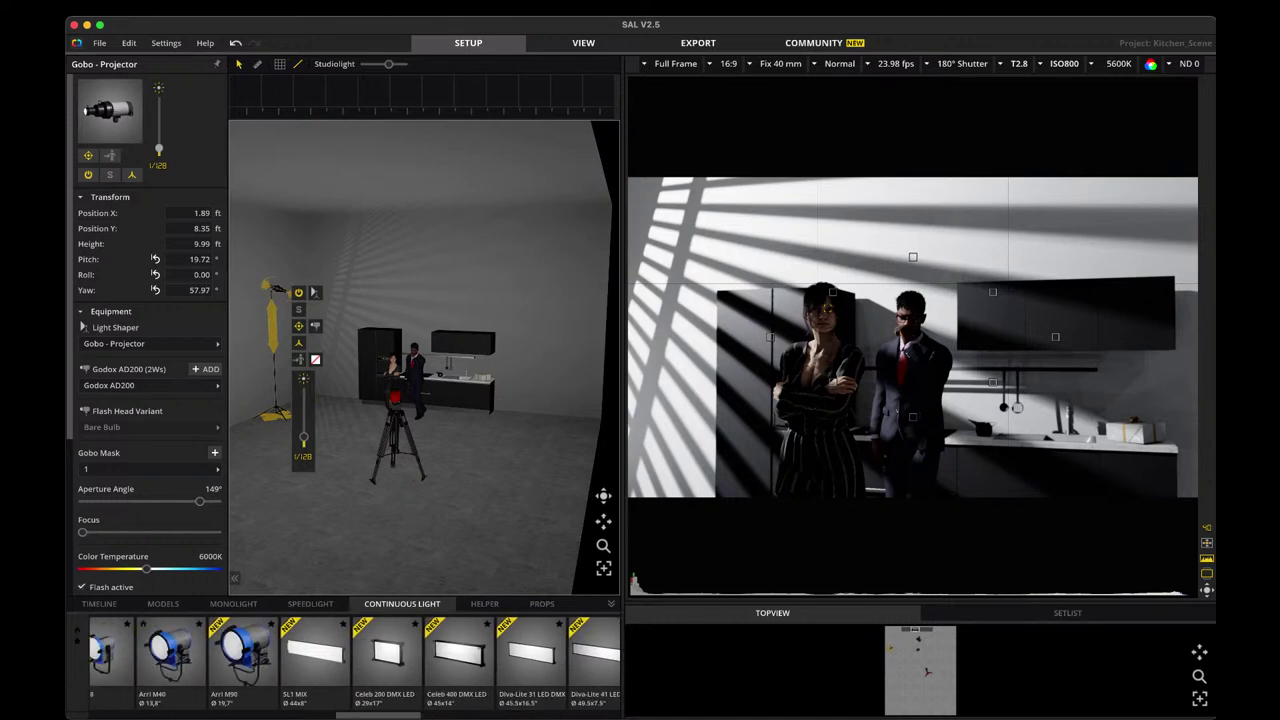
pyautogui.click(315, 655)
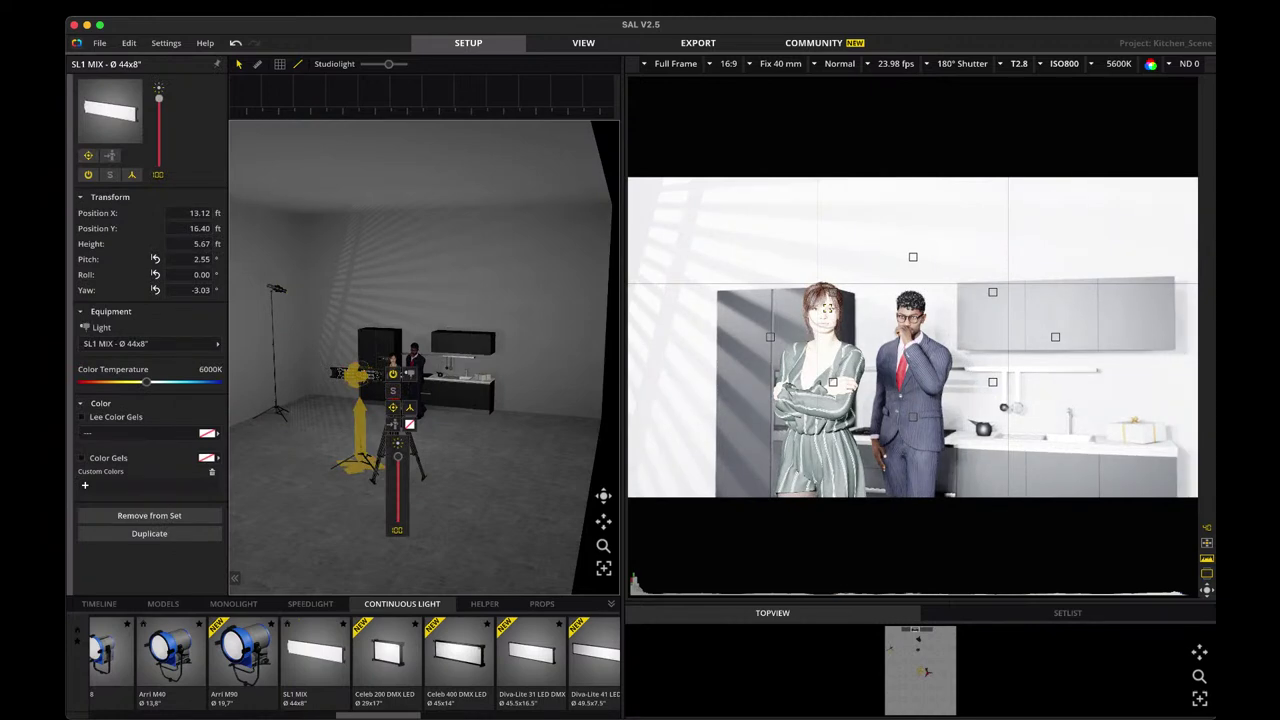
# Dim the SL1 MIX light to 2 and place it at about X 9.63 ft, Y 12.06 ft, height 4.39 ft.
pyautogui.moveTo(359, 410); pyautogui.dragTo(359, 403)
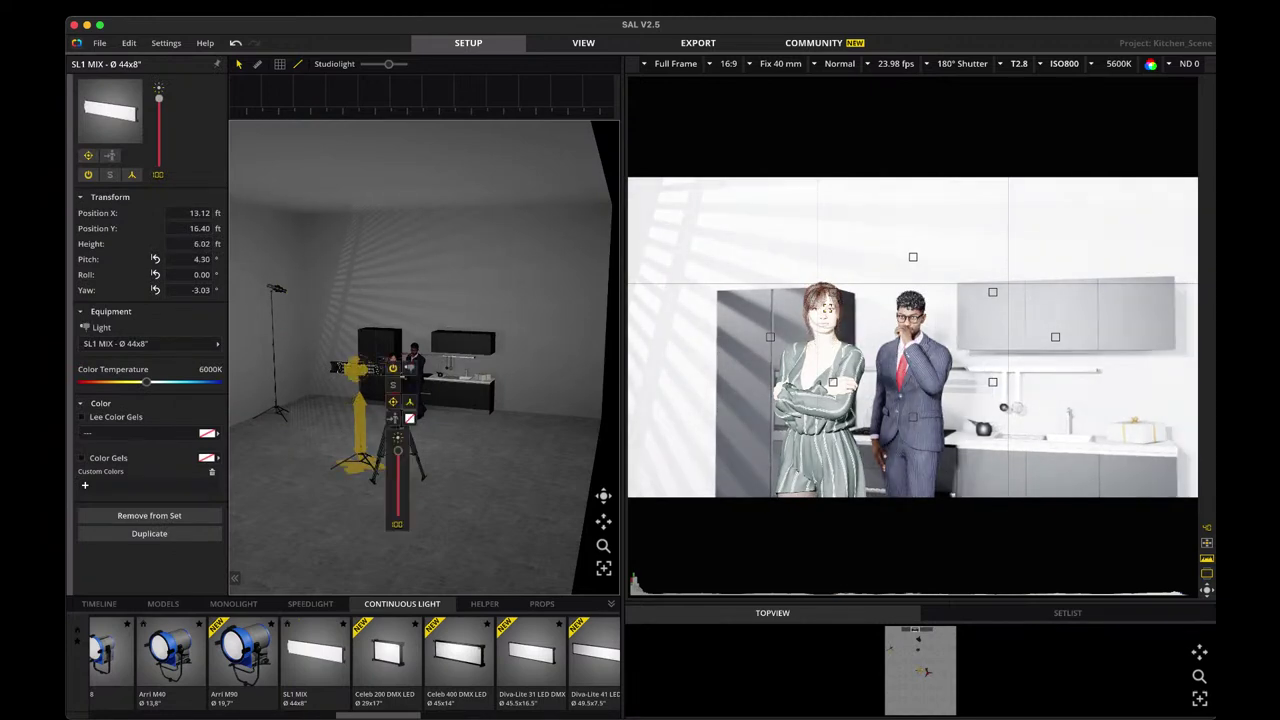
pyautogui.moveTo(358, 464); pyautogui.dragTo(305, 457)
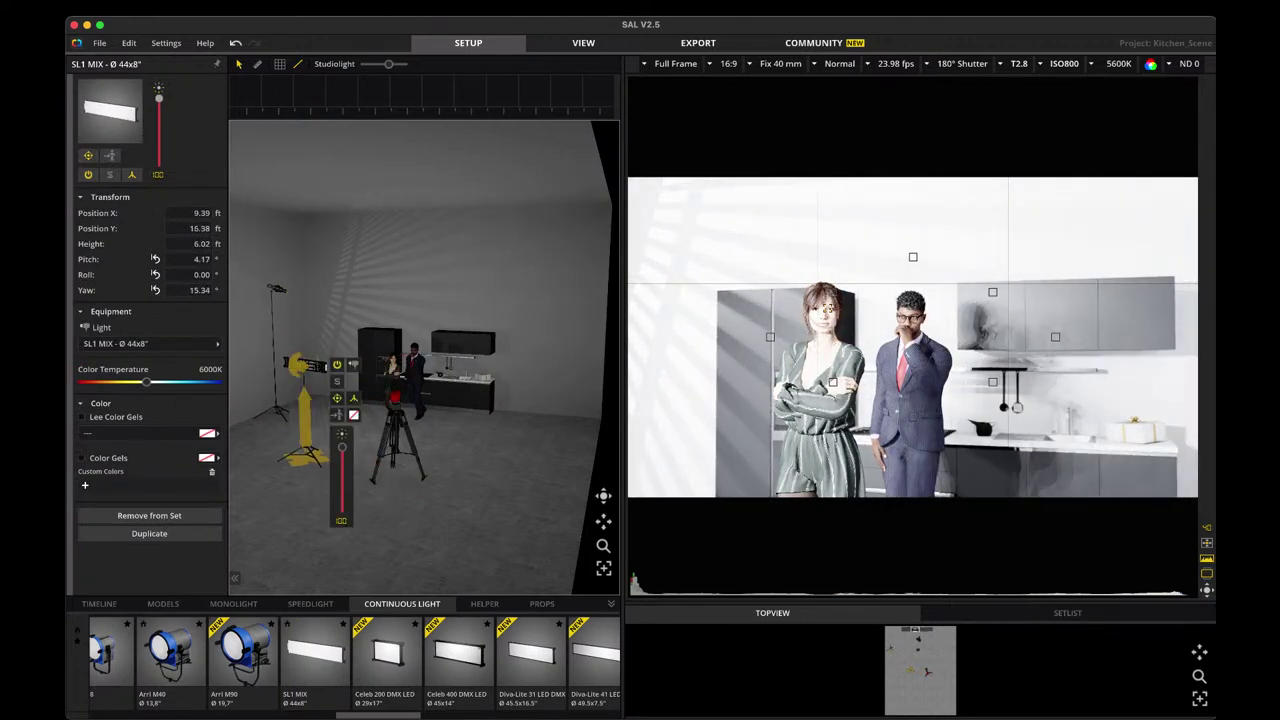
pyautogui.moveTo(298, 367); pyautogui.dragTo(297, 360)
pyautogui.moveTo(829, 309); pyautogui.dragTo(829, 309)
pyautogui.moveTo(342, 447); pyautogui.dragTo(342, 508)
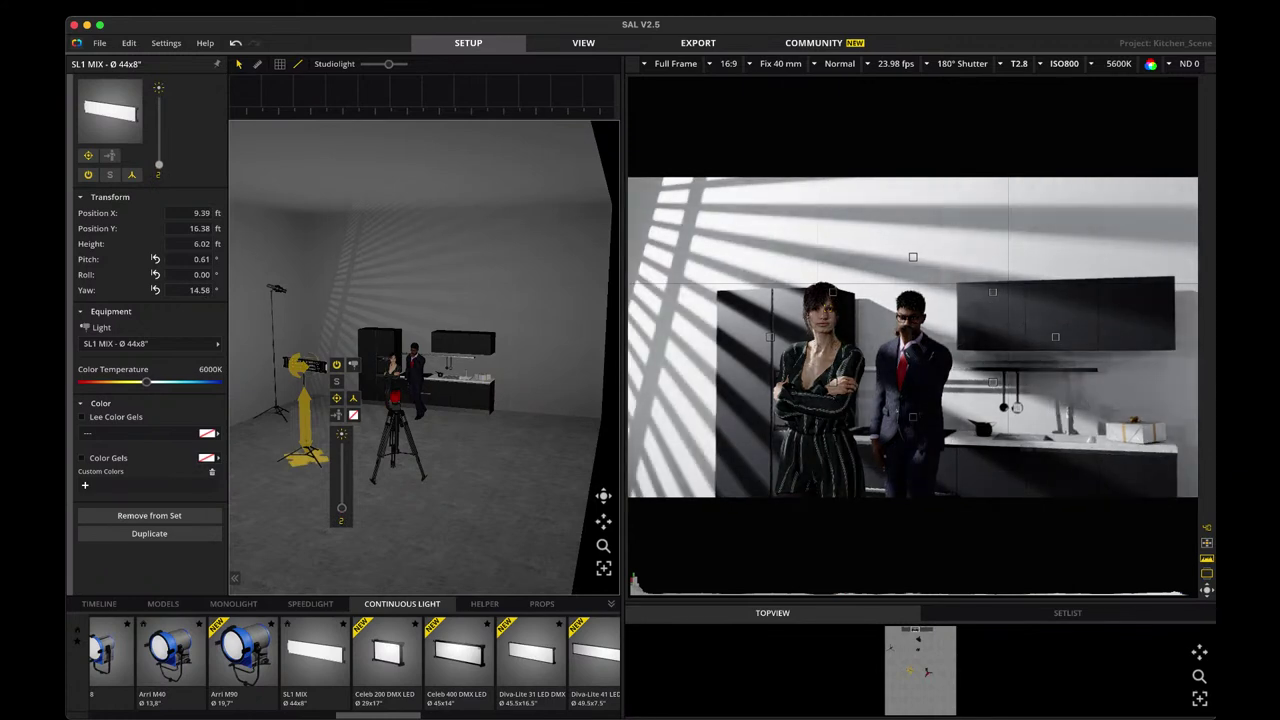
pyautogui.moveTo(305, 458); pyautogui.dragTo(331, 439)
pyautogui.moveTo(333, 356); pyautogui.dragTo(338, 408)
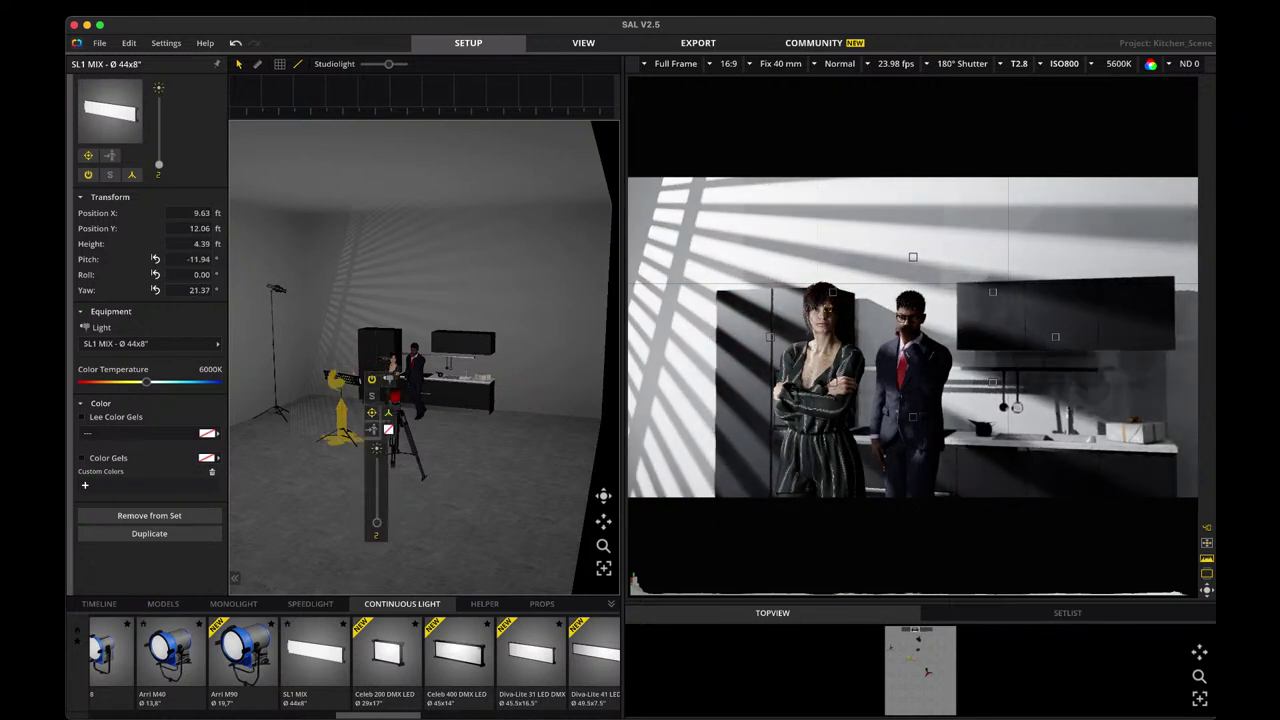
# Set the camera lens to Fix 85 mm.
pyautogui.click(781, 63)
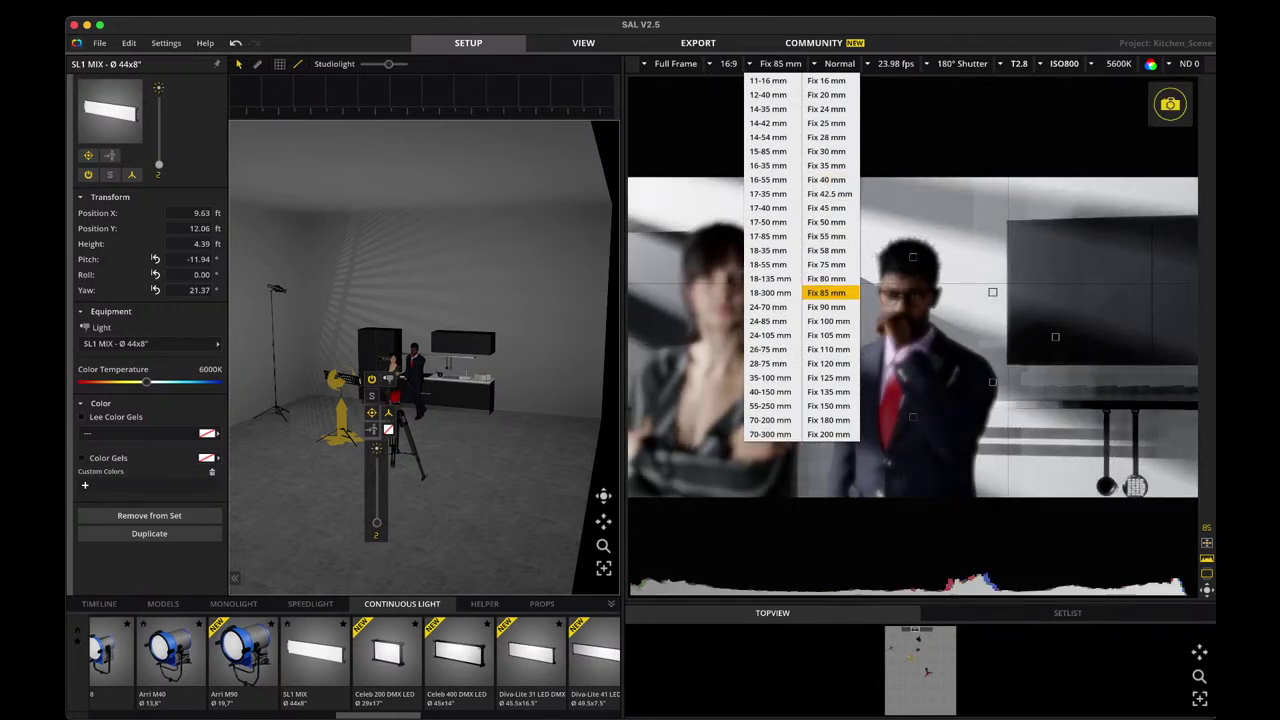
pyautogui.click(826, 292)
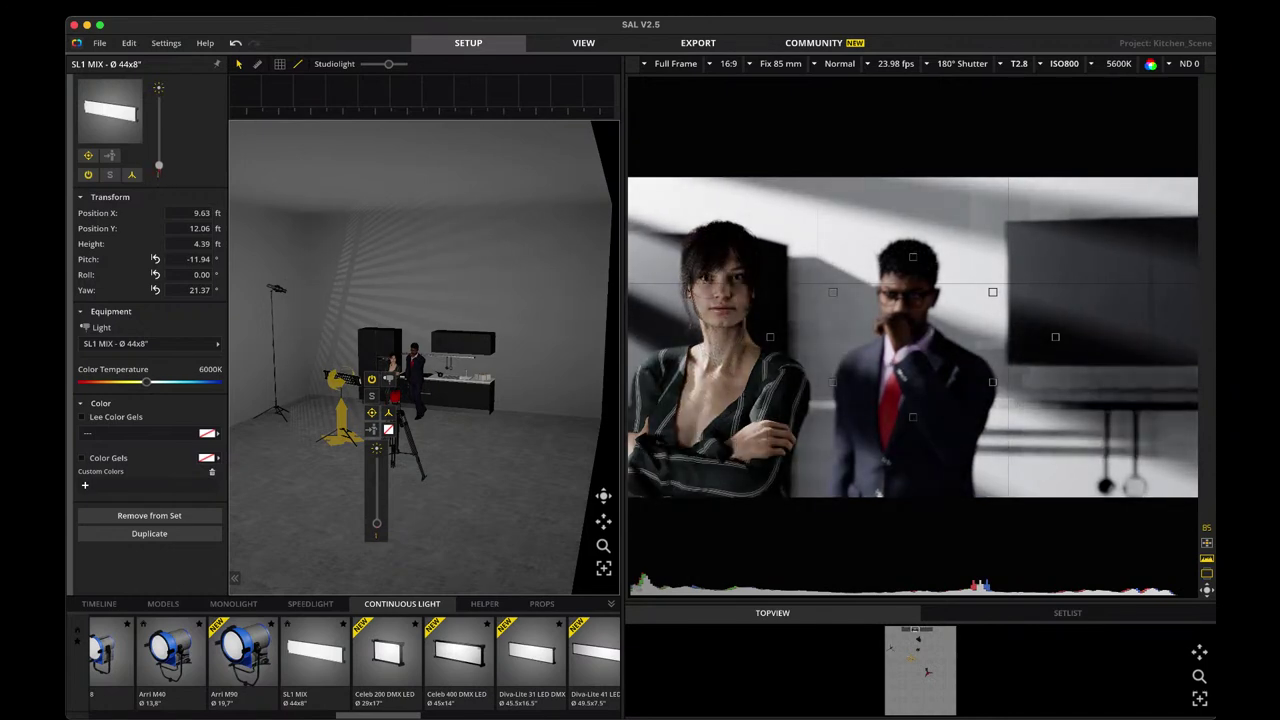
# Reposition the SL1 MIX light to about X 10.13 ft, Y 11.23 ft with its intensity at 1.
pyautogui.moveTo(341, 435); pyautogui.dragTo(283, 437)
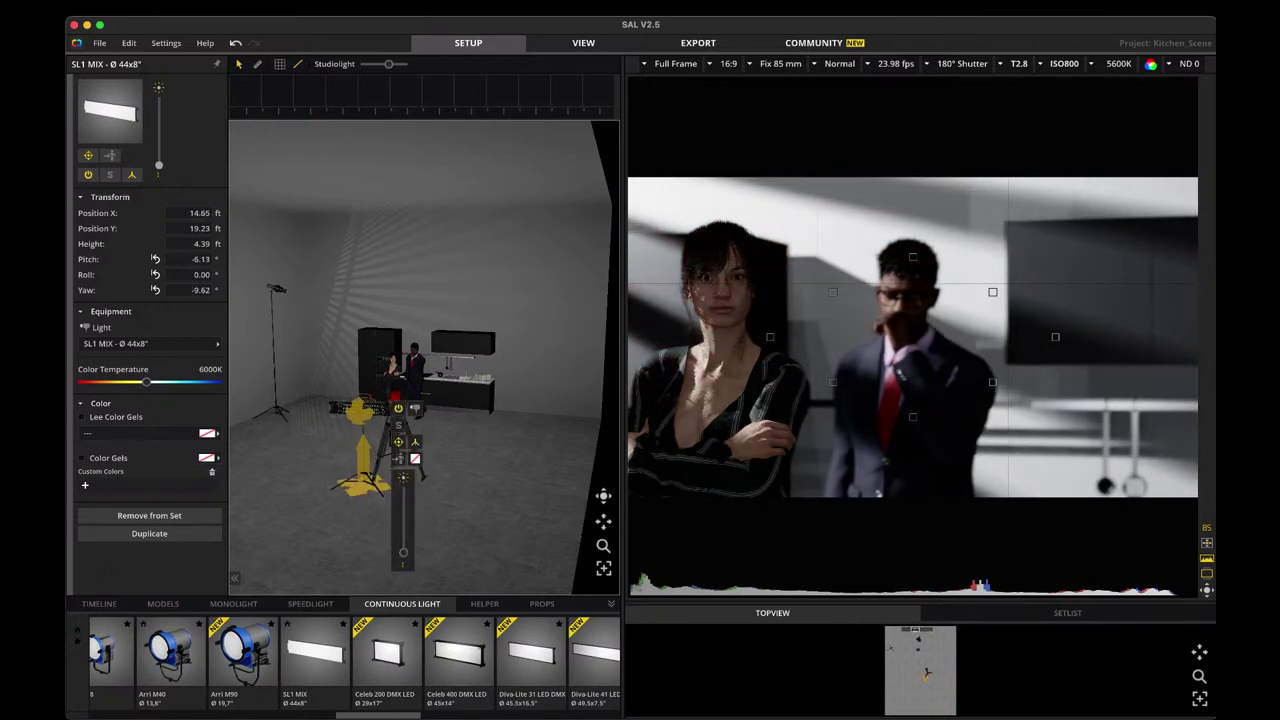
pyautogui.moveTo(403, 552); pyautogui.dragTo(403, 535)
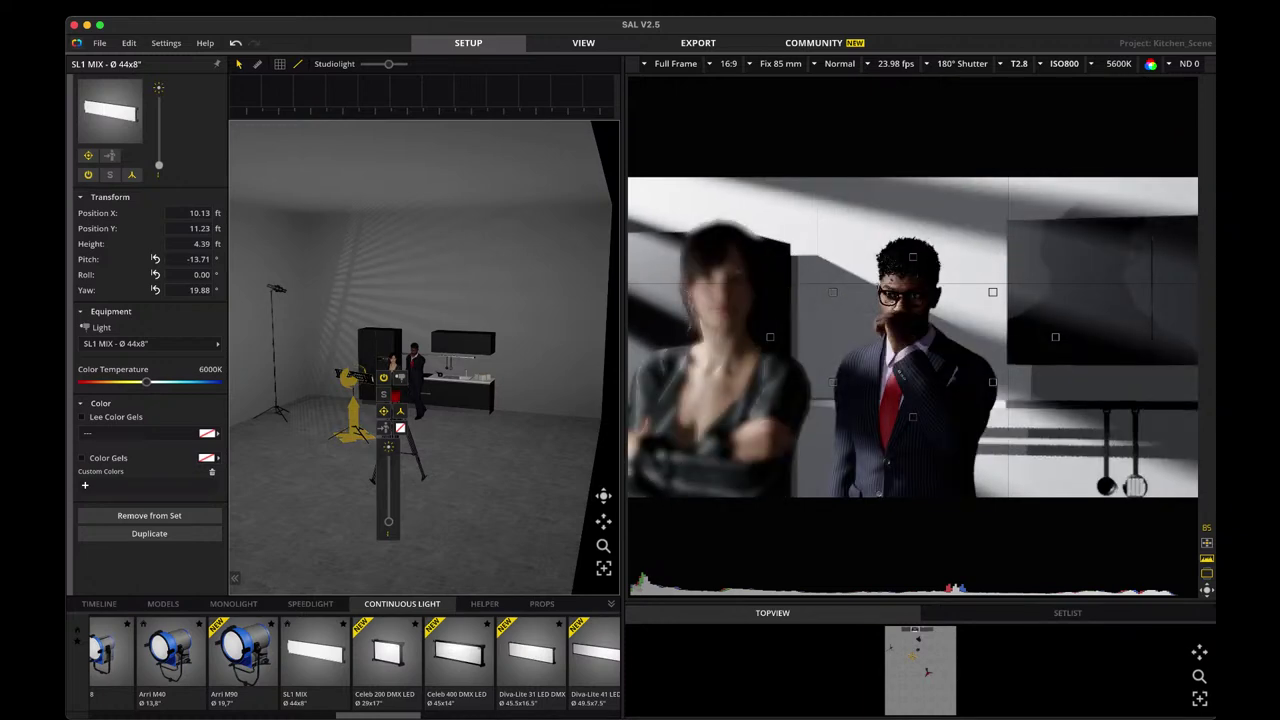
pyautogui.scroll(-1, 424, 357)
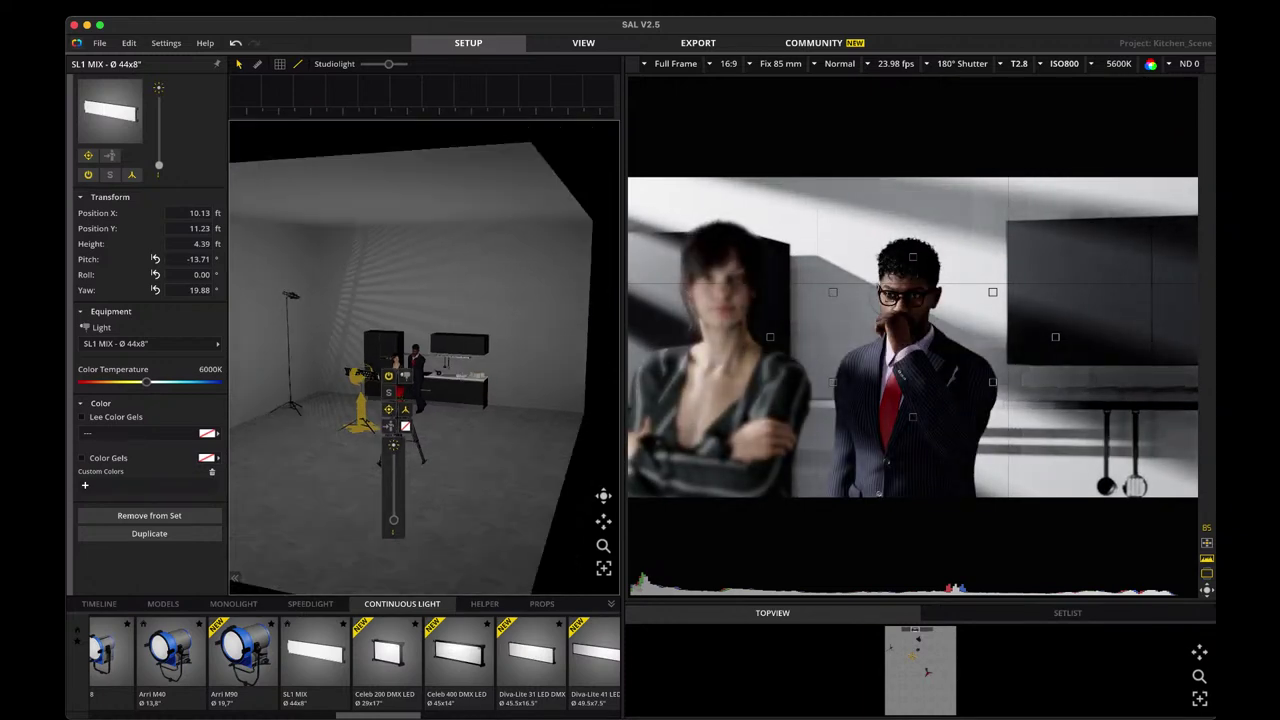